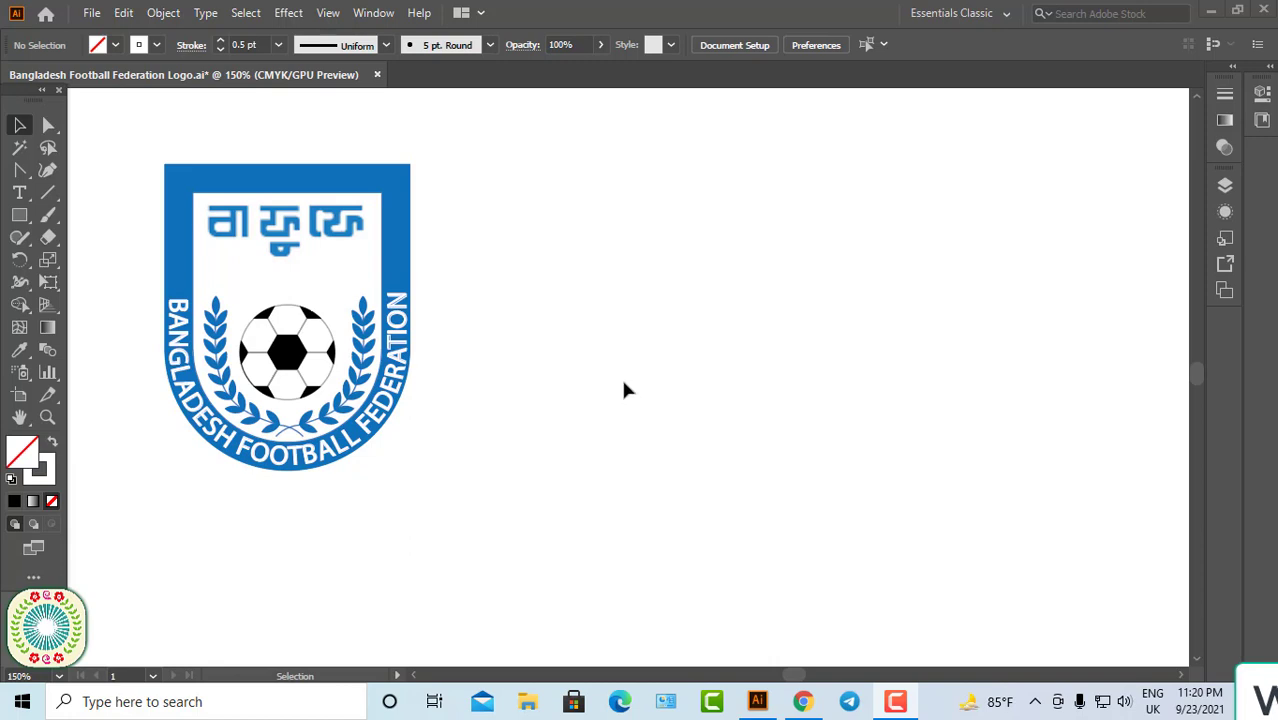
# - Draw a 52.1607 × 65.7679 mm rectangle with a blue stroke beside the reference logo
pyautogui.press('space')
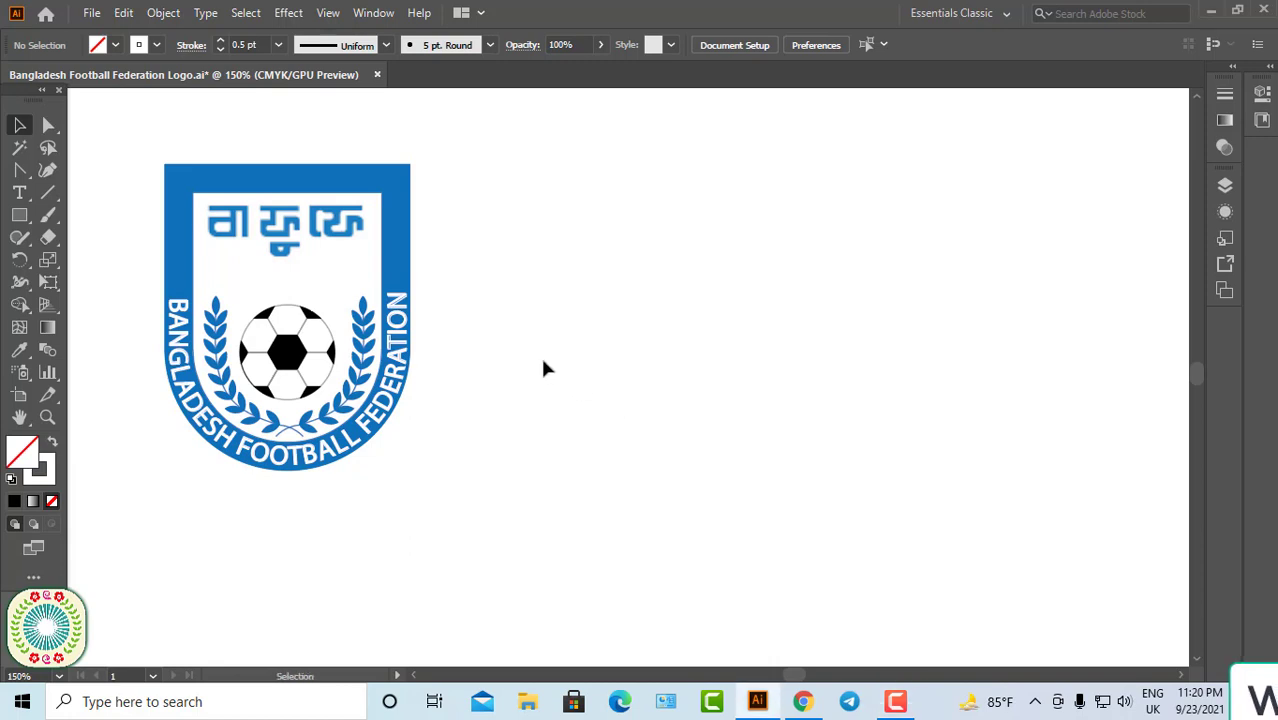
pyautogui.moveTo(543, 369); pyautogui.dragTo(558, 350)
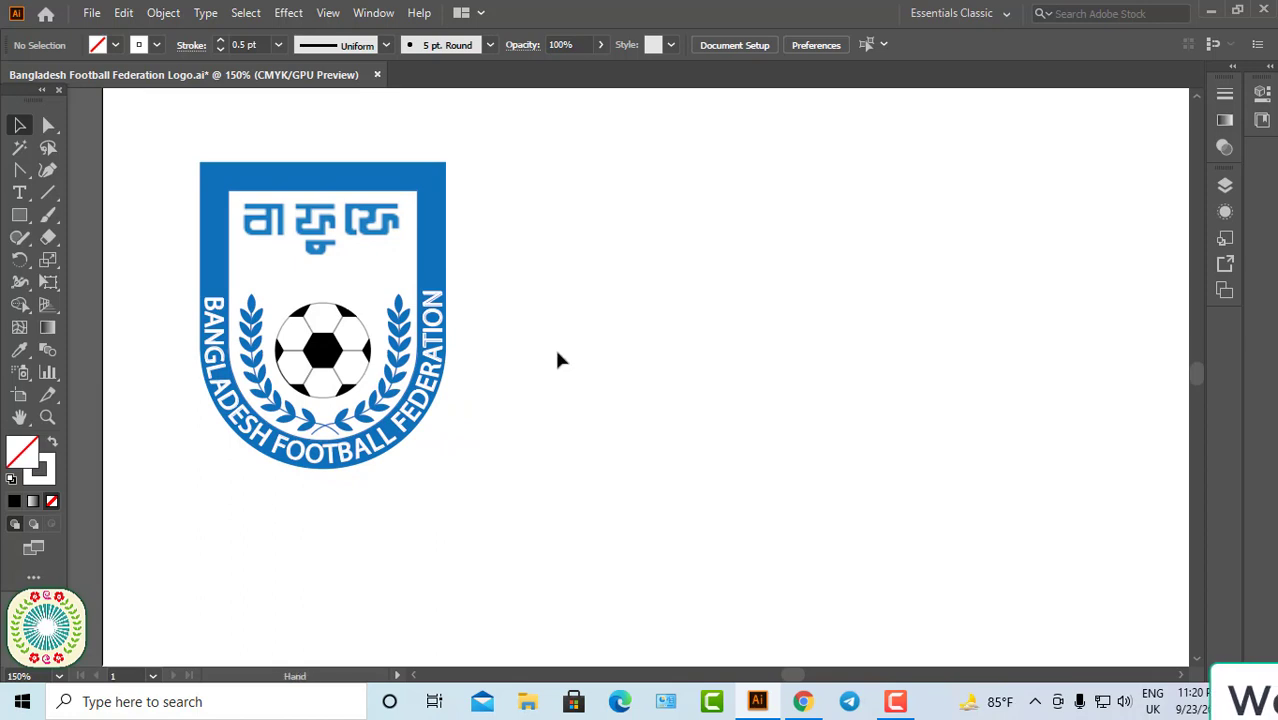
pyautogui.press('space')
pyautogui.moveTo(557, 360)
pyautogui.mouseDown()
pyautogui.moveTo(515, 397)
pyautogui.moveTo(532, 375)
pyautogui.mouseUp()
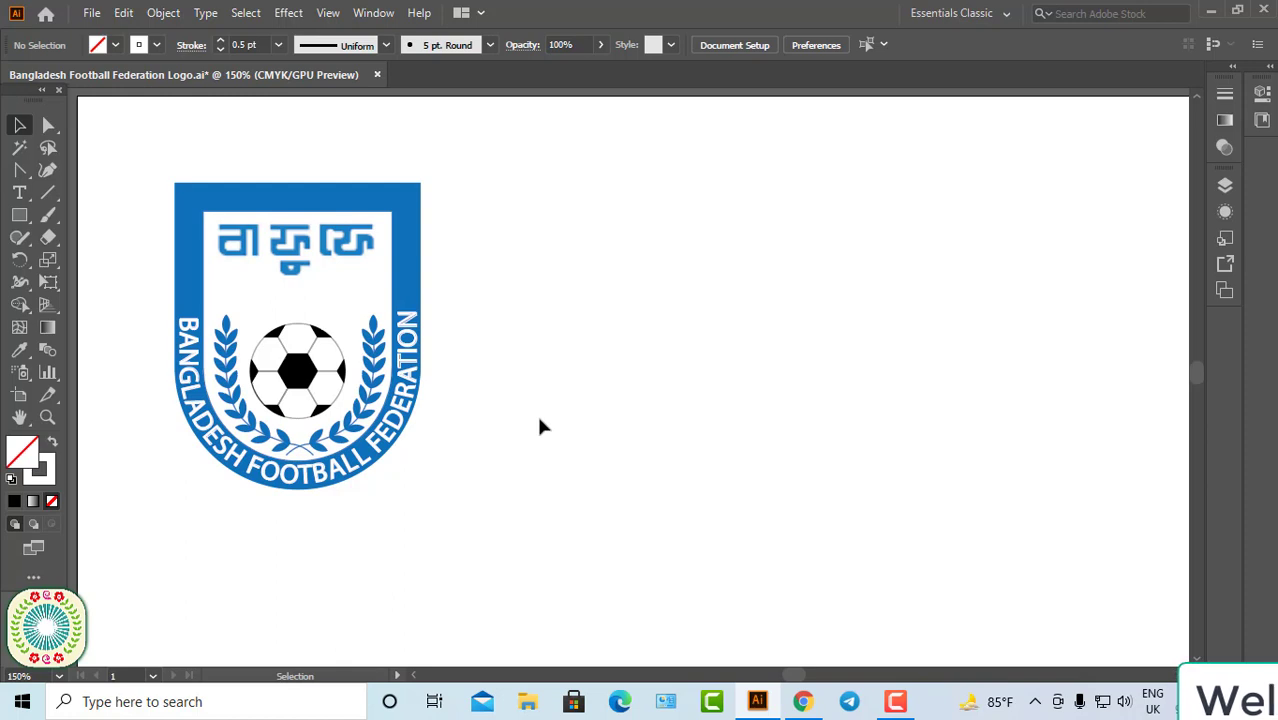
pyautogui.moveTo(536, 423); pyautogui.dragTo(513, 383)
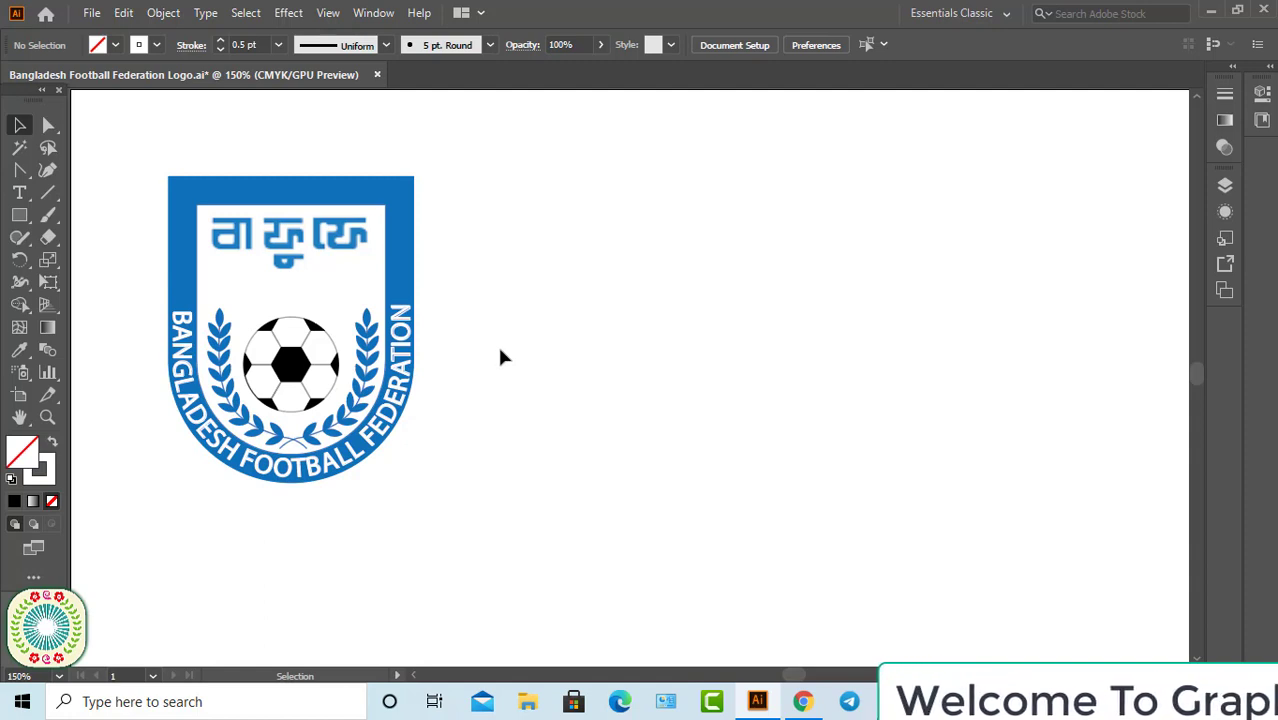
pyautogui.click(20, 215)
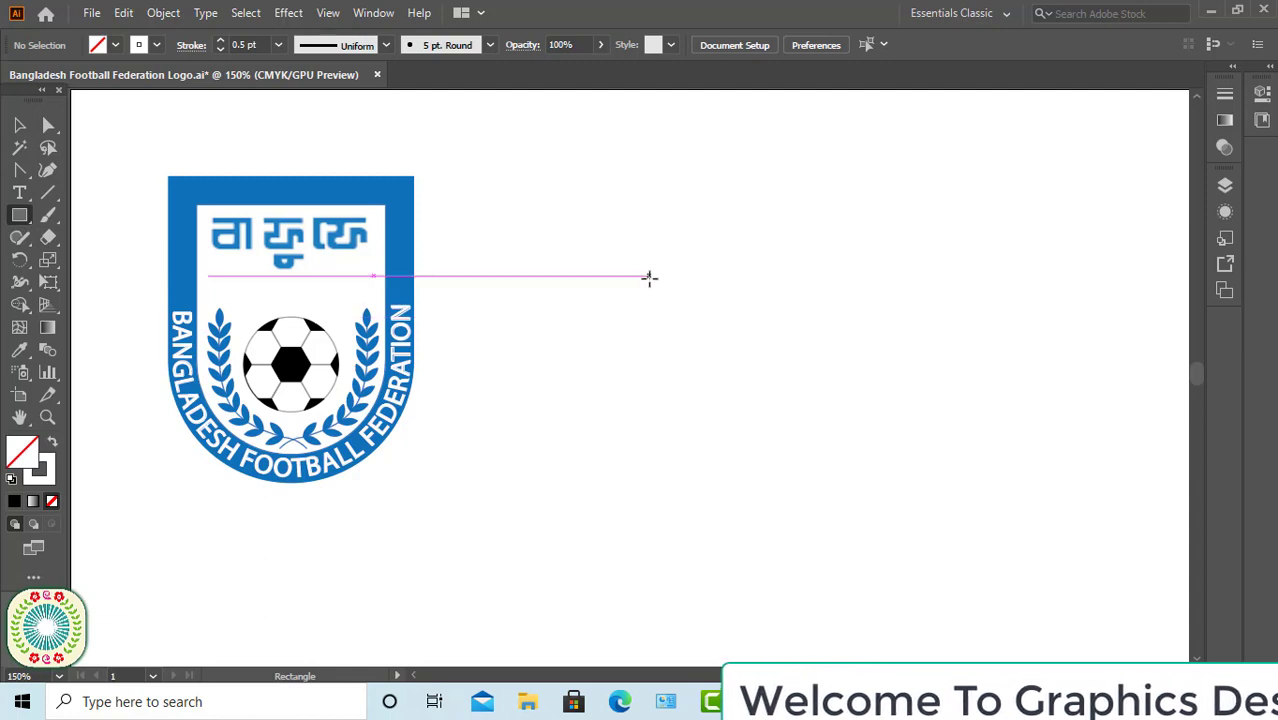
pyautogui.click(649, 277)
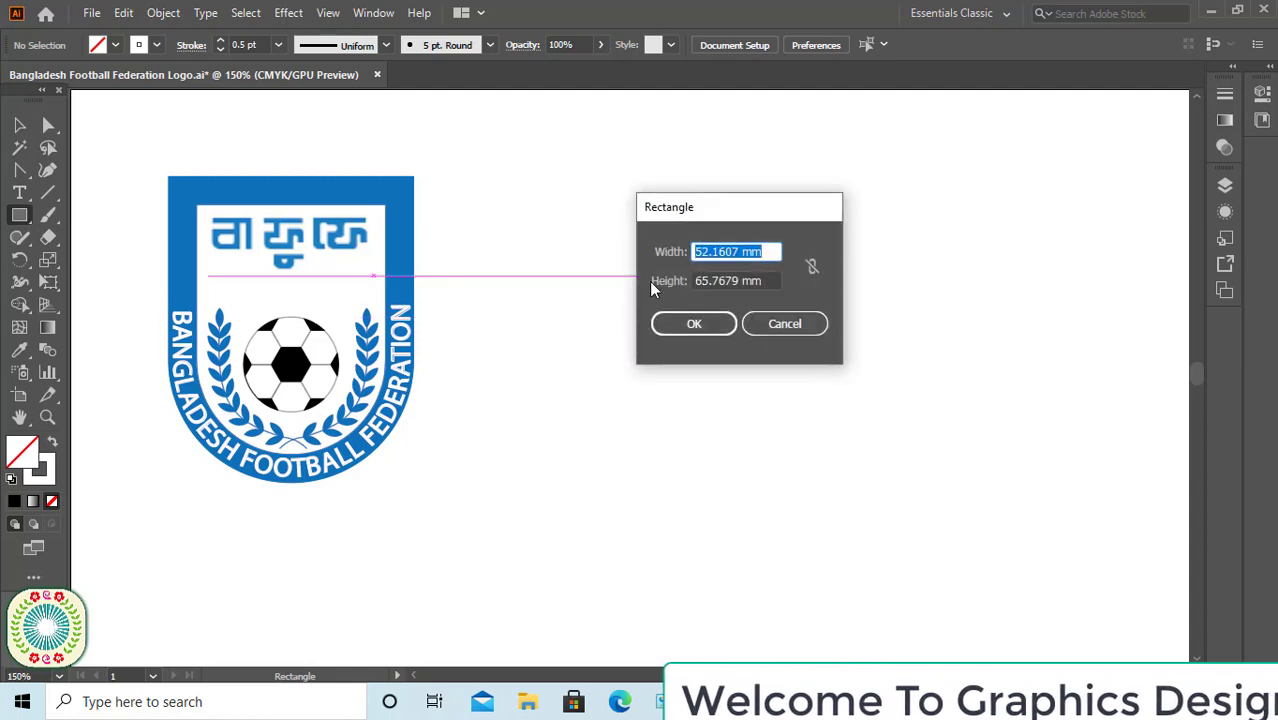
pyautogui.click(715, 328)
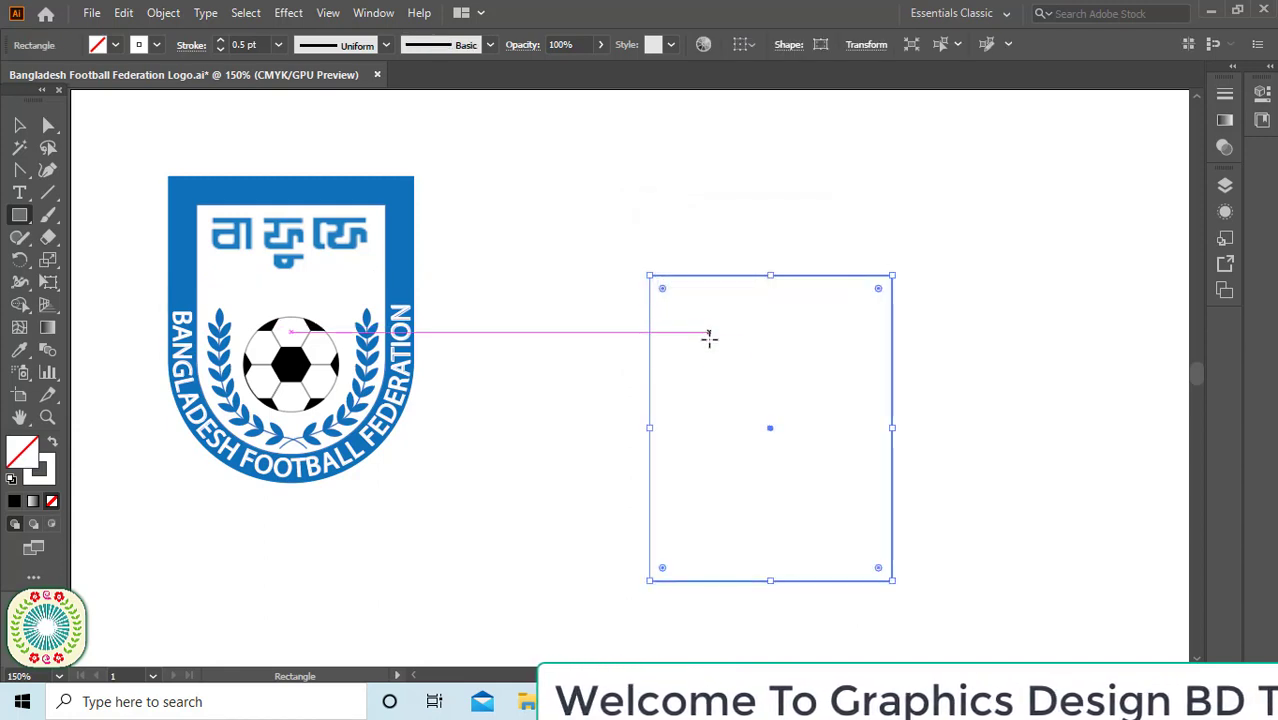
pyautogui.click(156, 46)
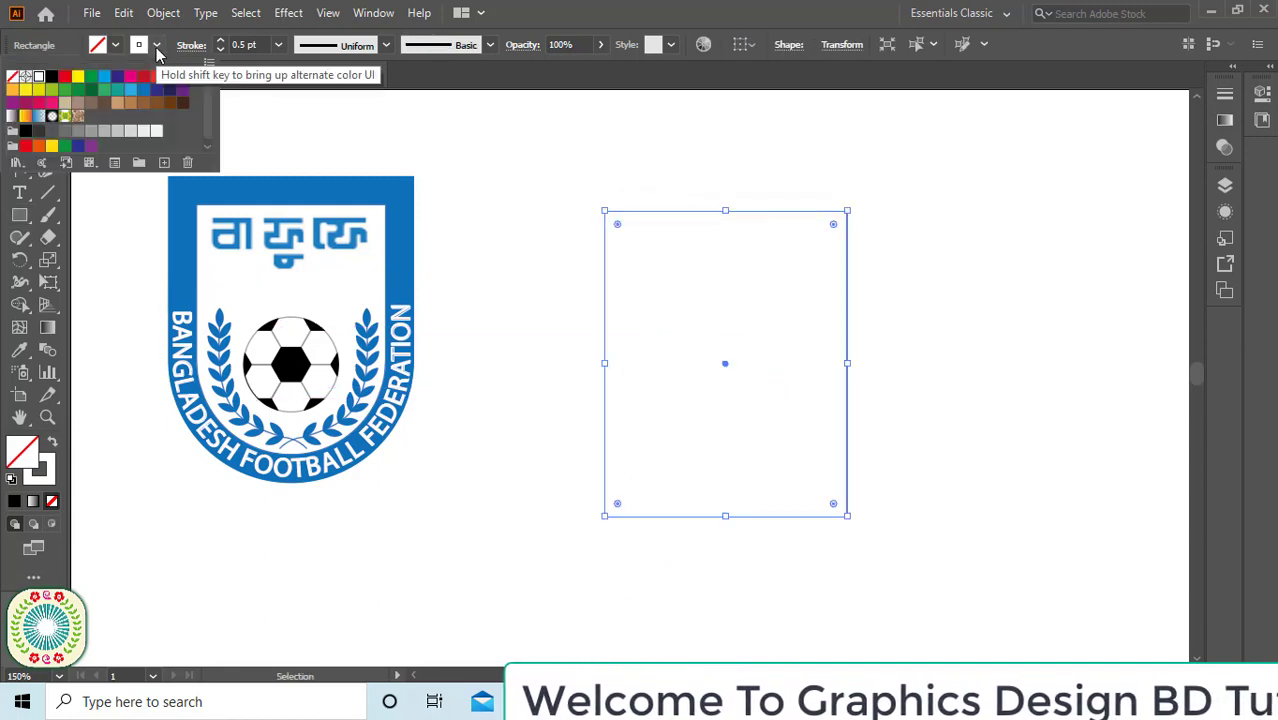
pyautogui.click(140, 97)
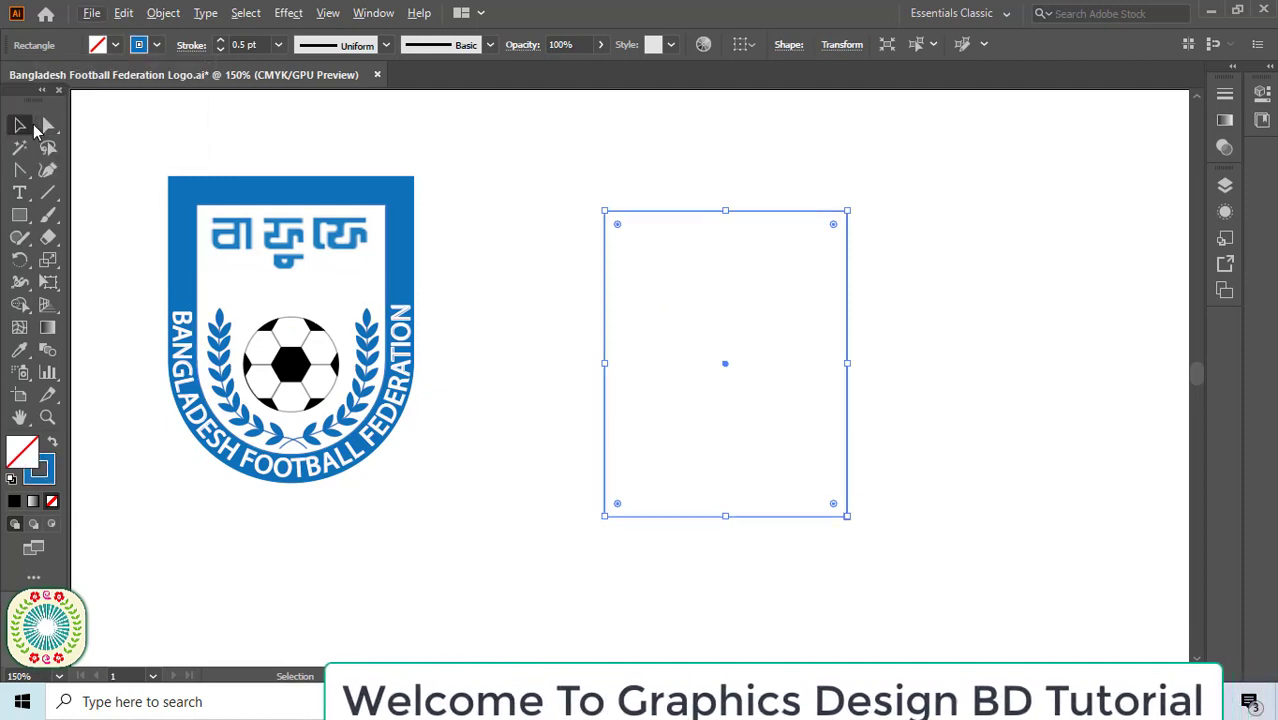
pyautogui.click(48, 126)
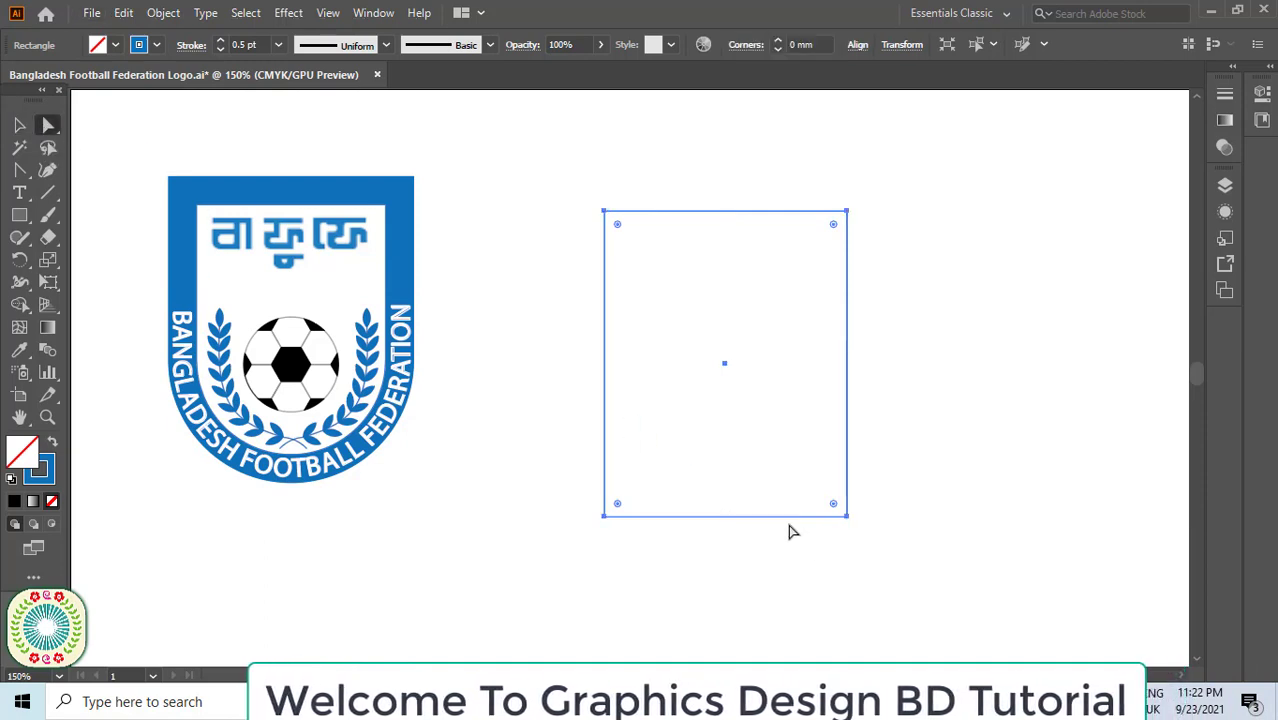
# - Round both bottom corners to the full 26.0803 mm radius, then reselect the whole shield
pyautogui.moveTo(876, 570); pyautogui.dragTo(850, 505)
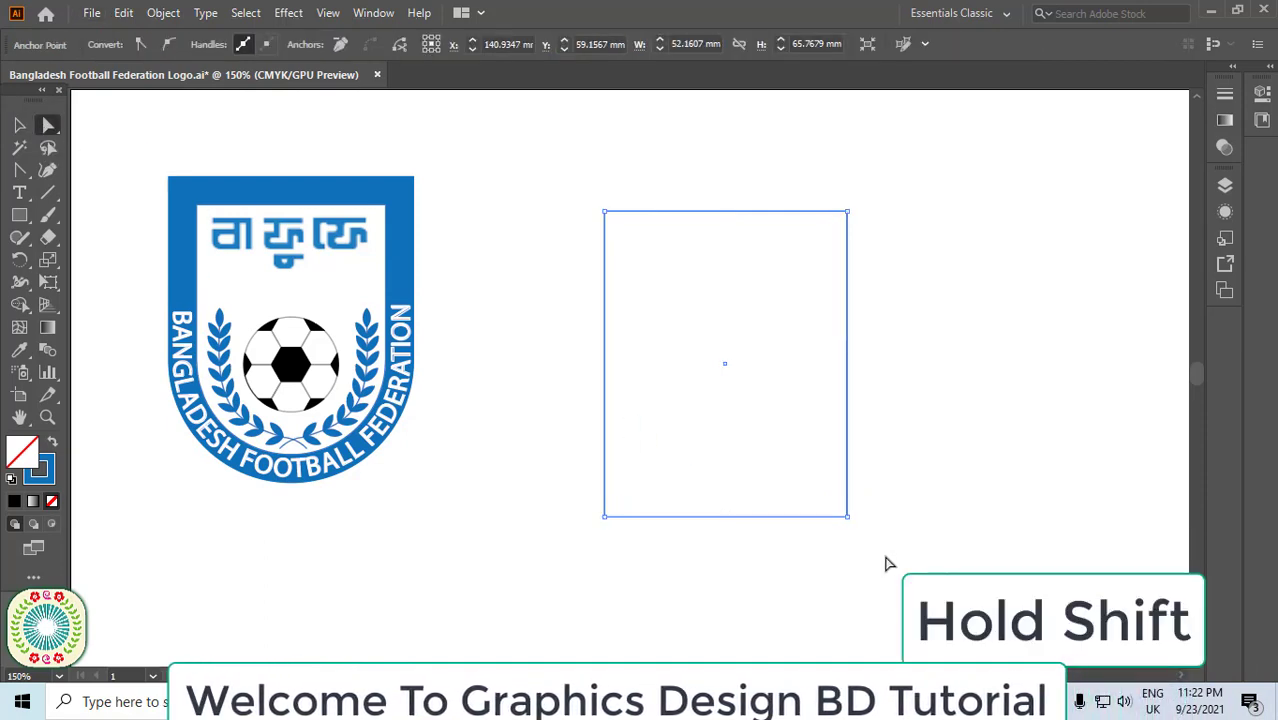
pyautogui.click(847, 519)
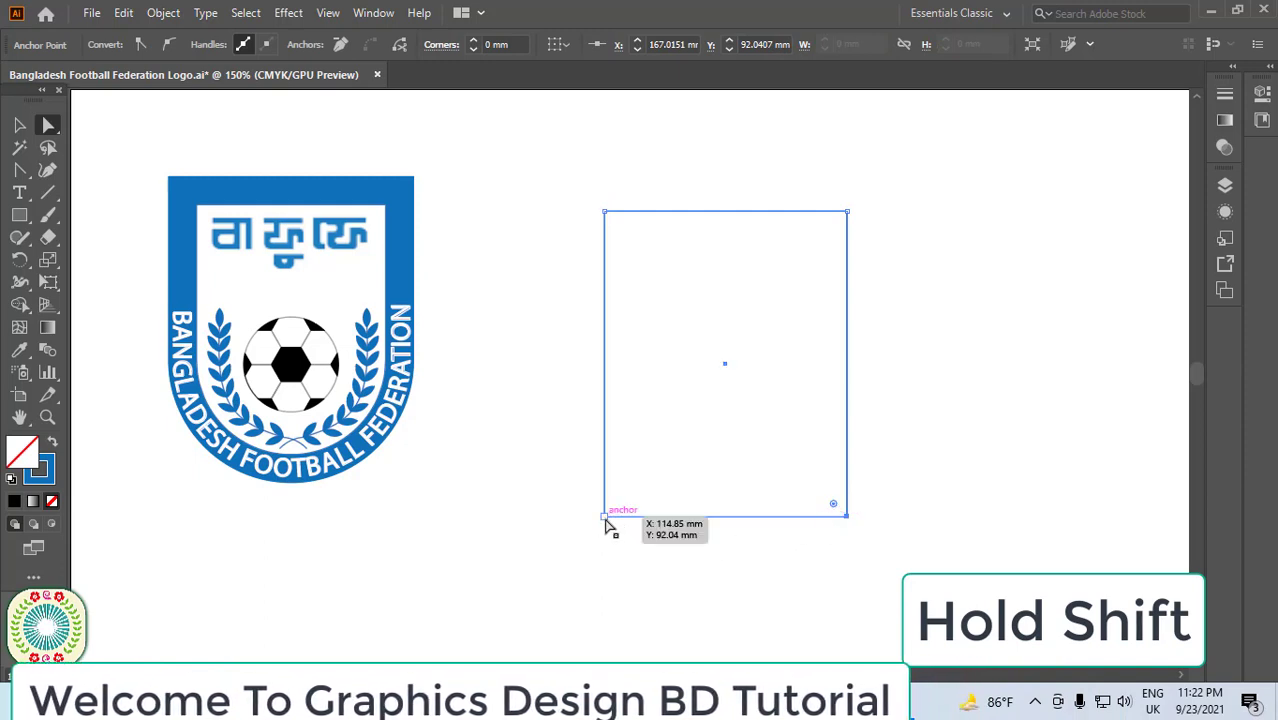
pyautogui.keyDown('shift'); pyautogui.click(605, 518); pyautogui.keyUp('shift')
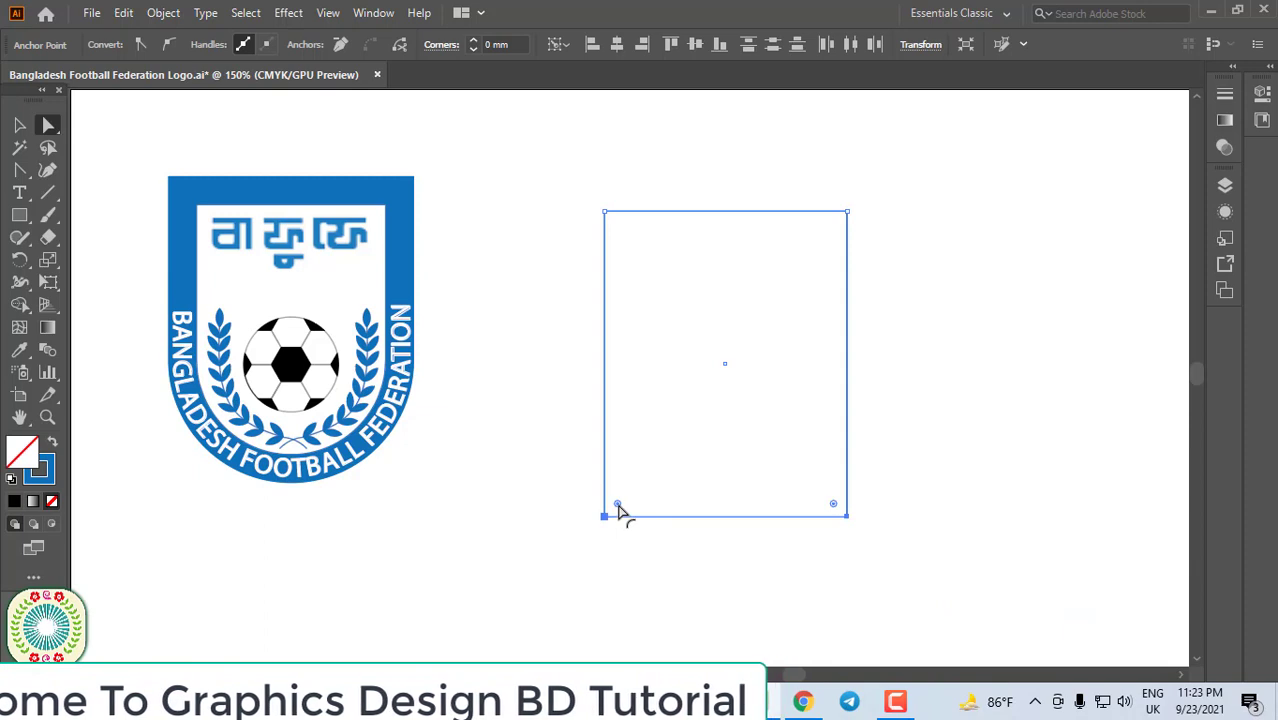
pyautogui.moveTo(619, 507); pyautogui.dragTo(646, 326)
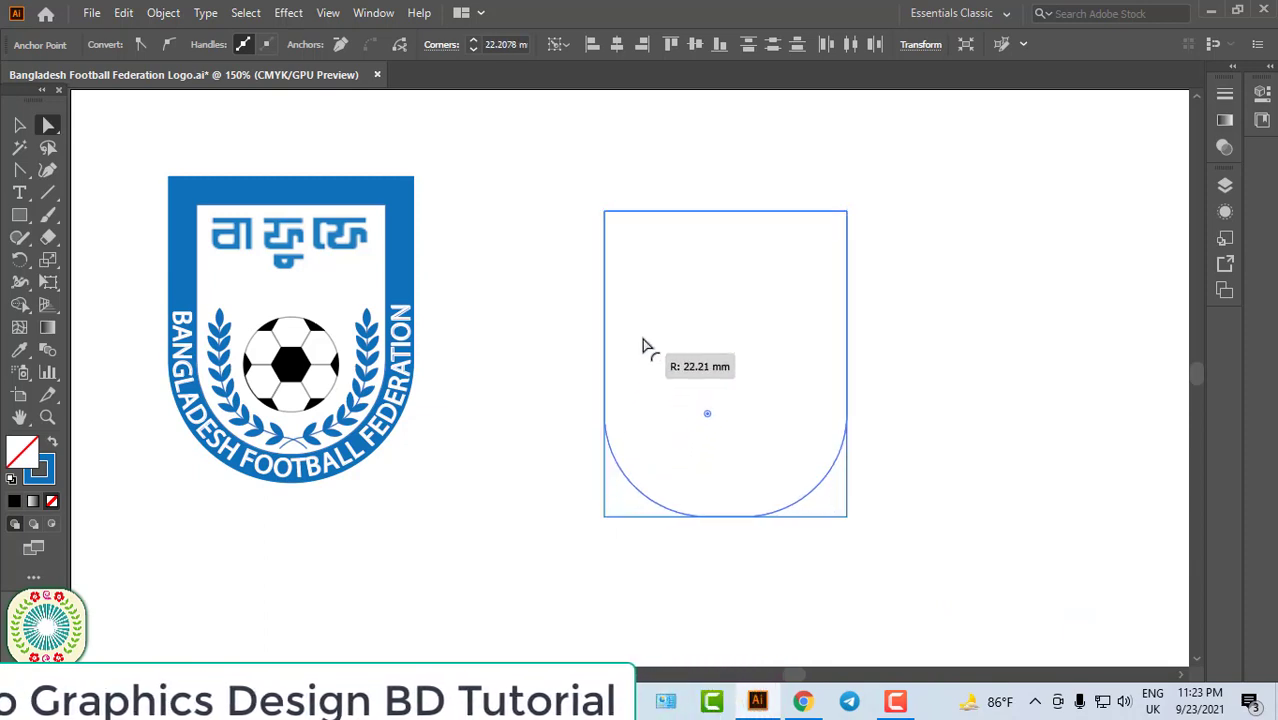
pyautogui.moveTo(646, 326); pyautogui.dragTo(648, 314)
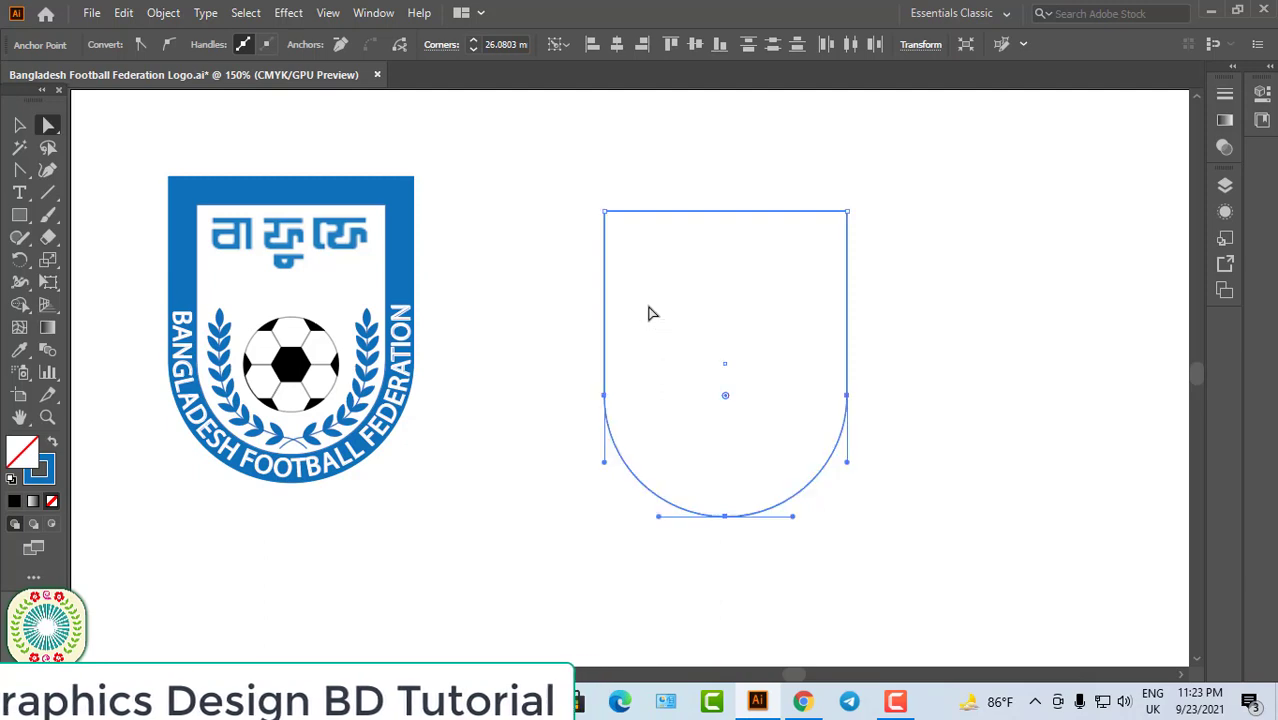
pyautogui.press('v')
pyautogui.click(572, 189)
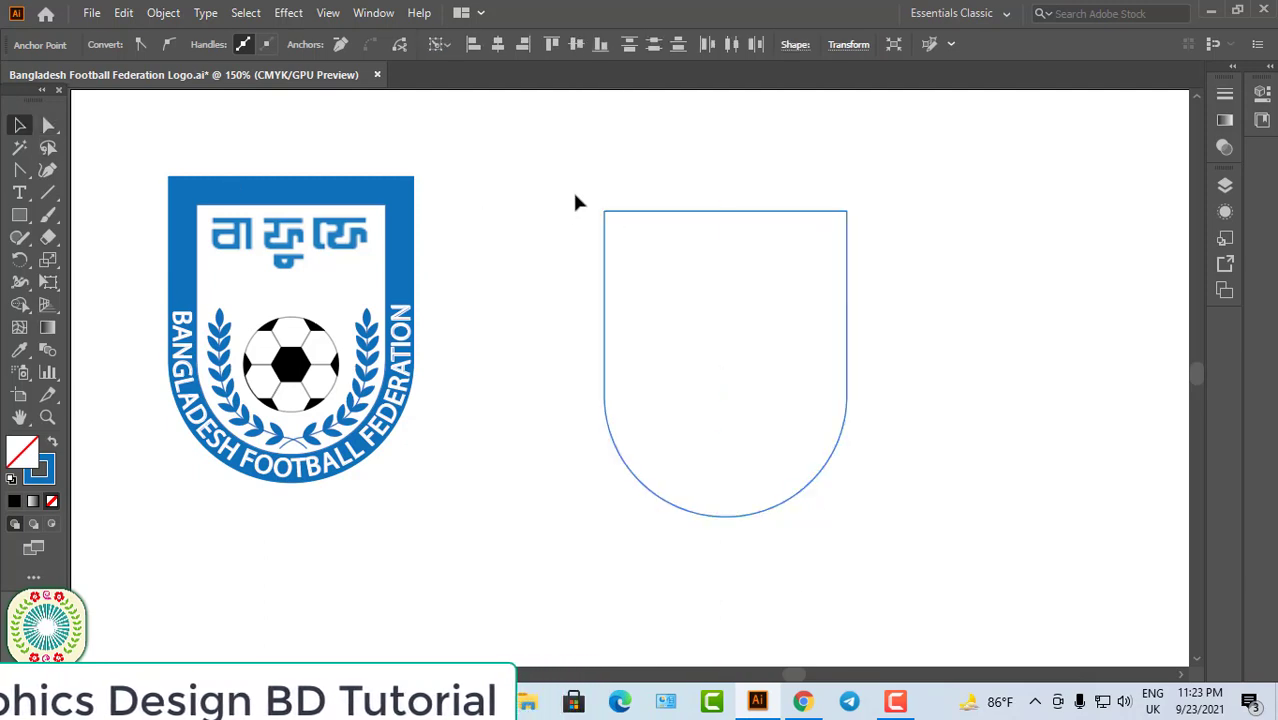
pyautogui.moveTo(575, 195); pyautogui.dragTo(860, 358)
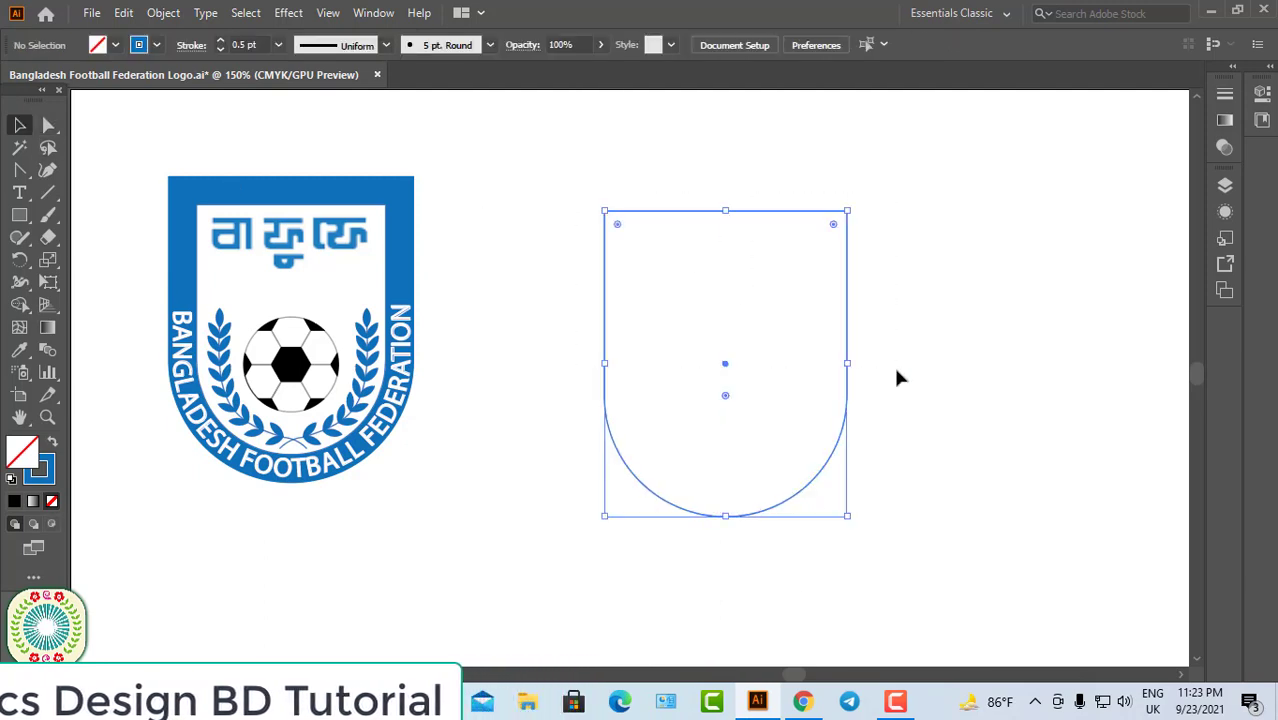
# - Create an inset copy of the shield with Offset Path at -1 mm
pyautogui.click(163, 13)
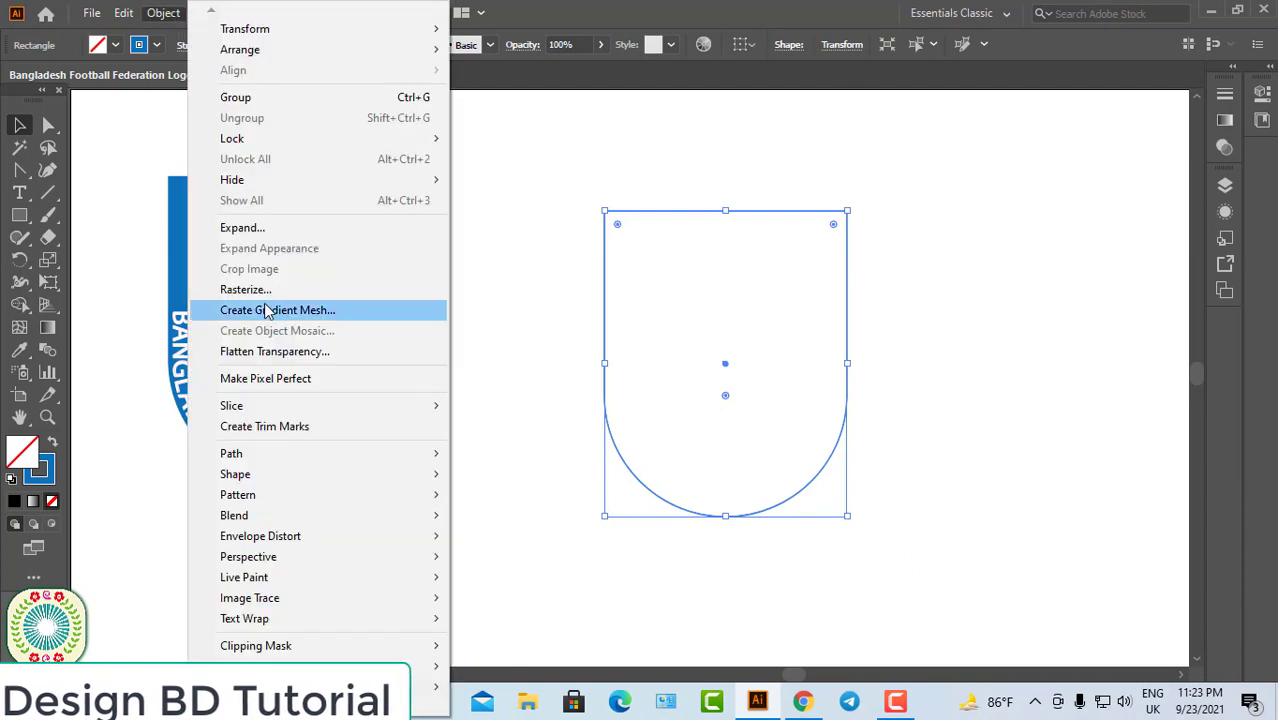
pyautogui.moveTo(231, 453)
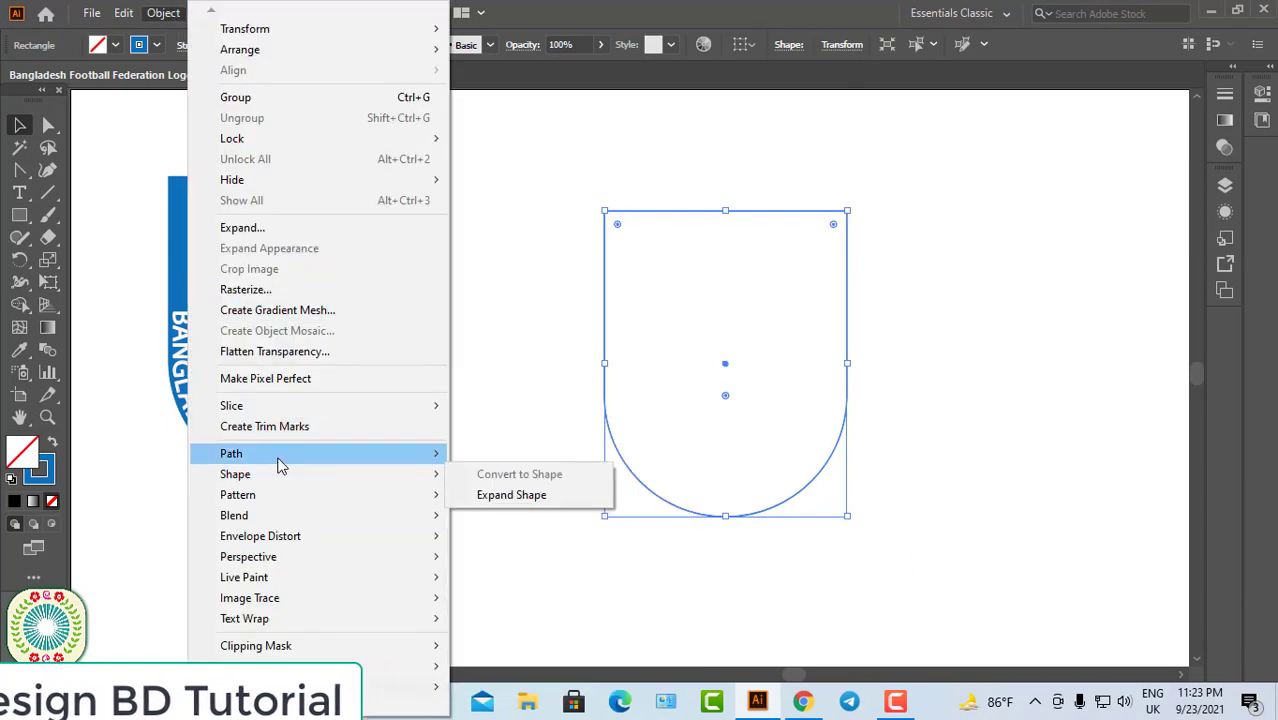
pyautogui.click(510, 522)
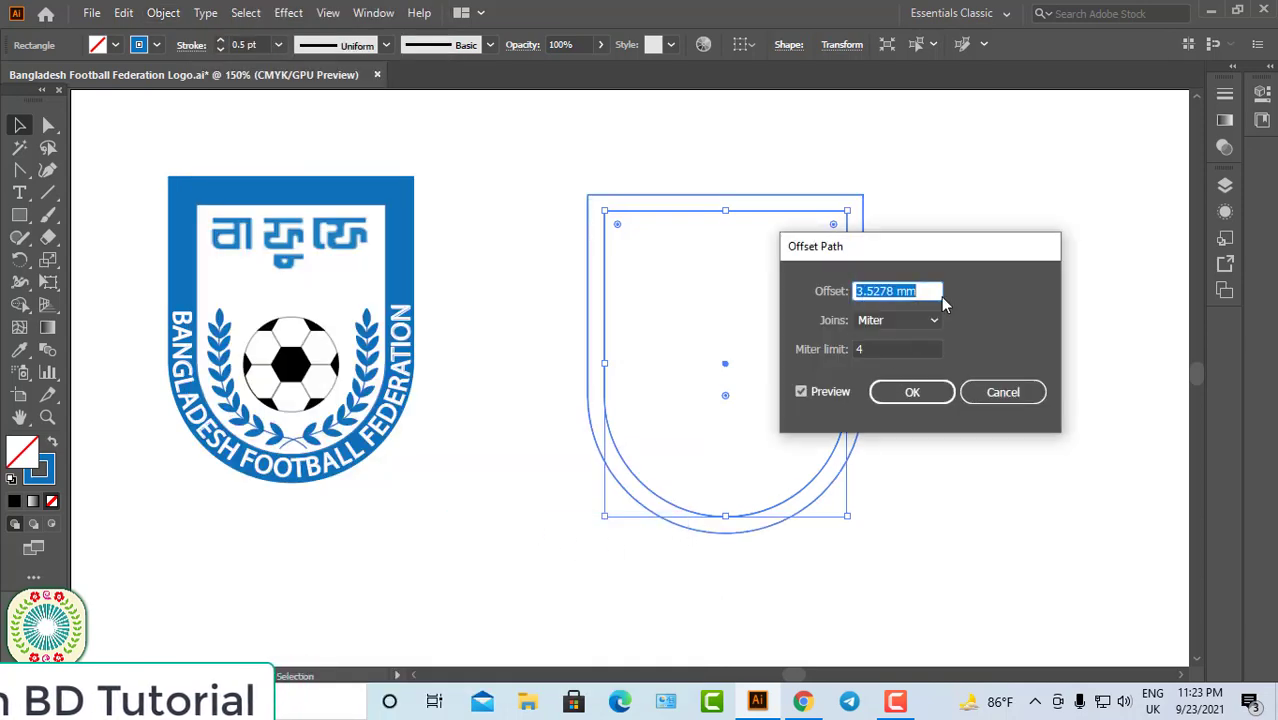
pyautogui.write('-1')
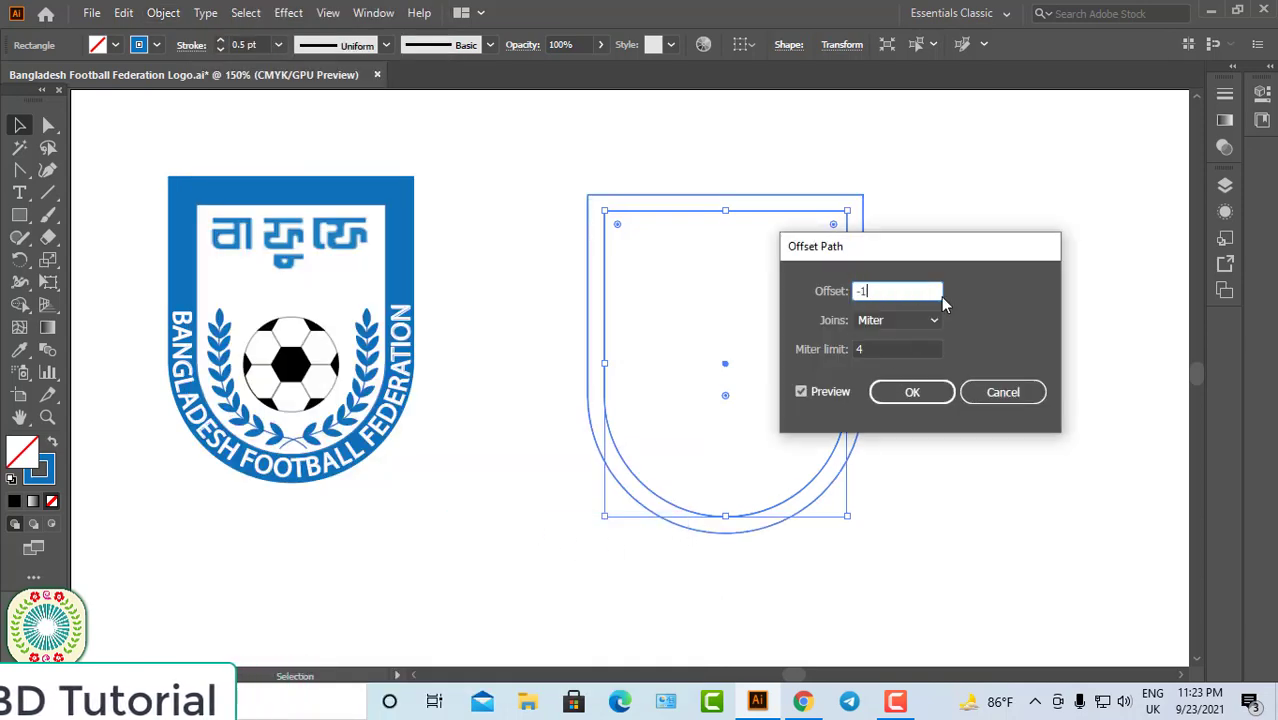
pyautogui.doubleClick(801, 392)
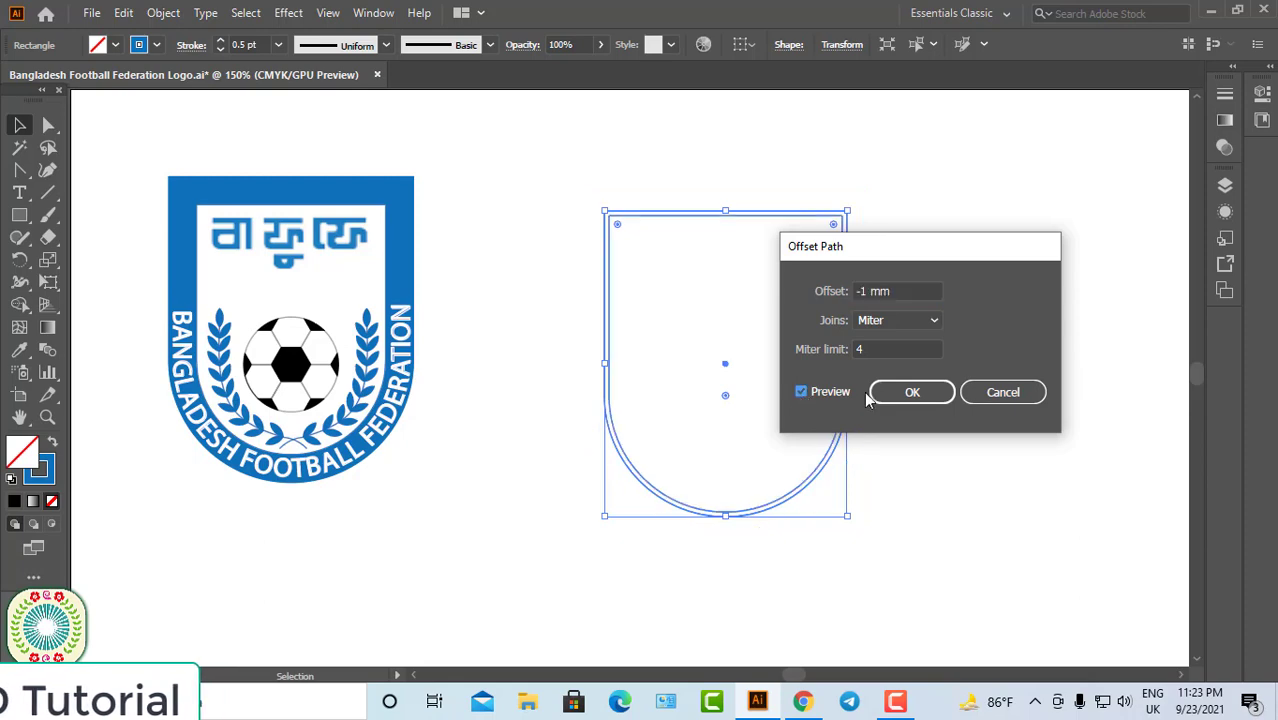
pyautogui.click(923, 392)
# - Add a second inset shield path offset by -5 mm
pyautogui.click(163, 13)
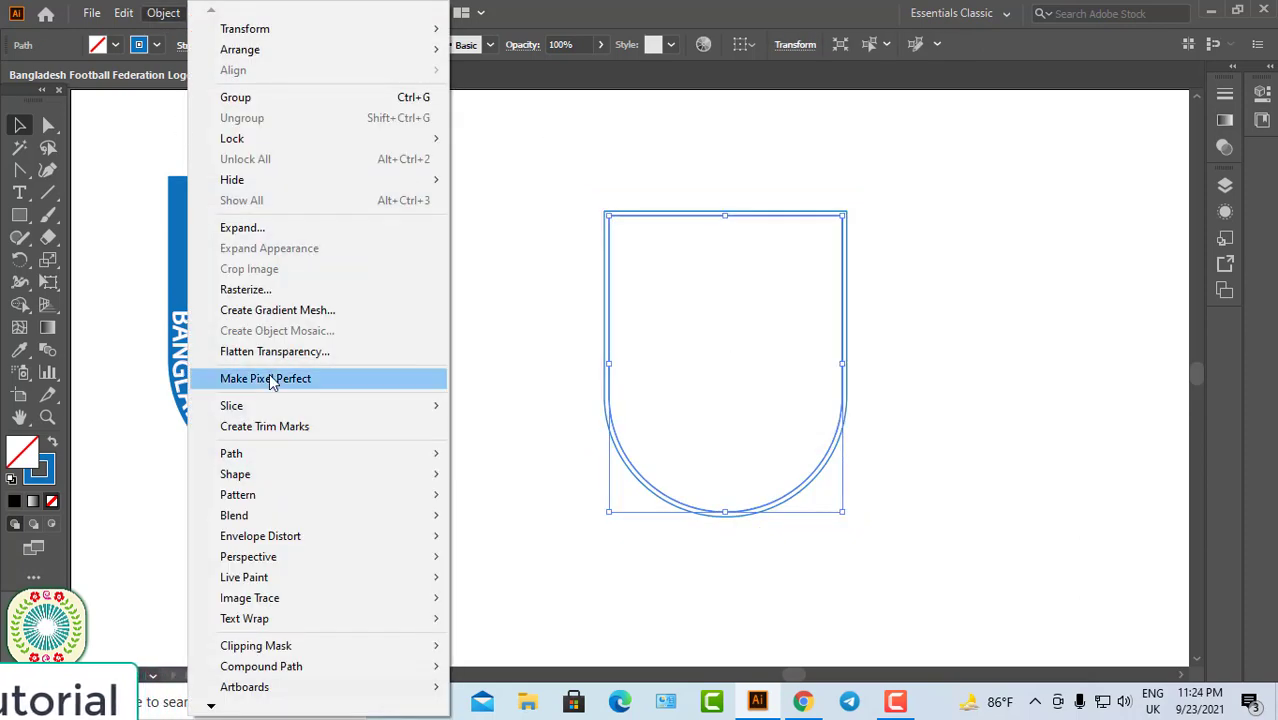
pyautogui.moveTo(231, 453)
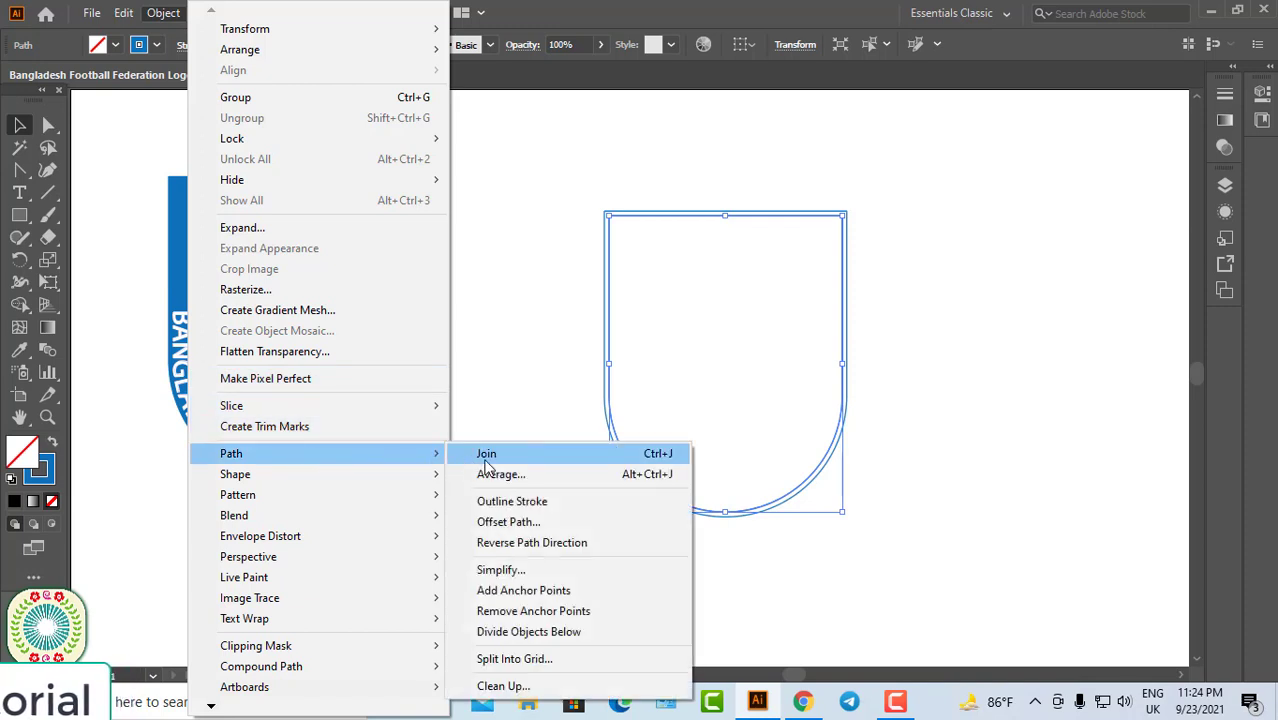
pyautogui.click(508, 522)
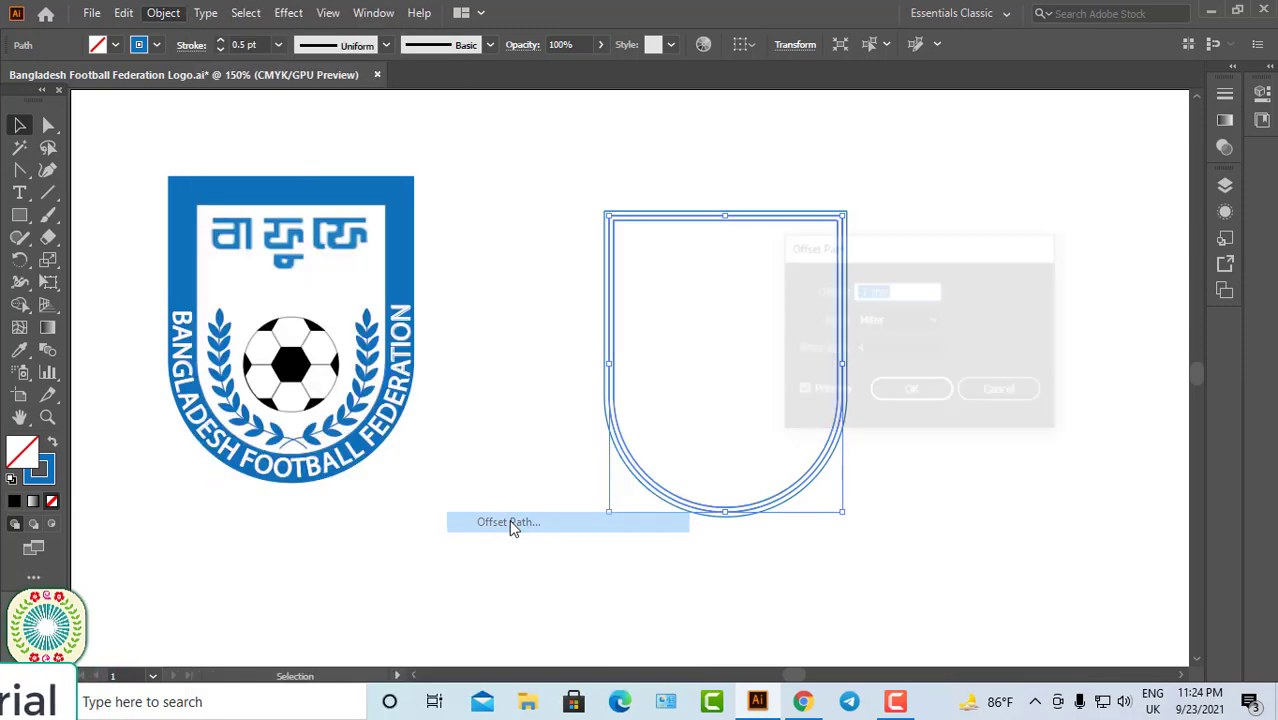
pyautogui.click(864, 291)
pyautogui.press('BackSpace')
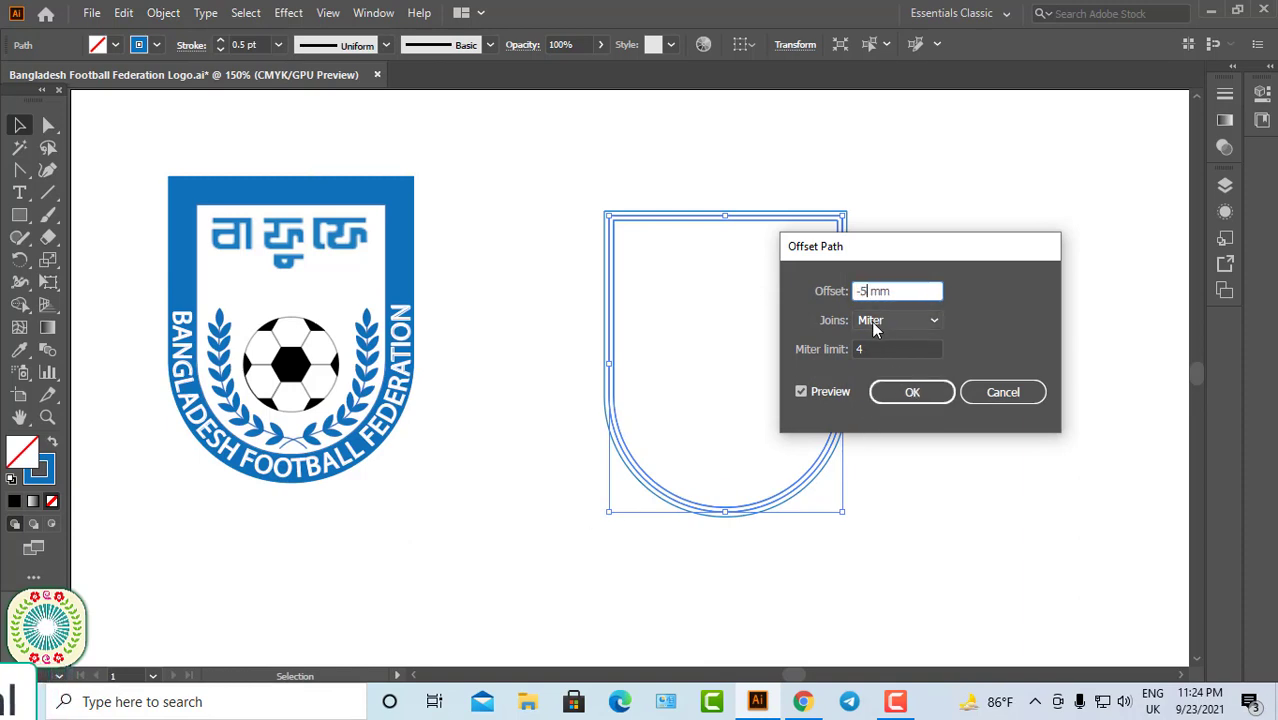
pyautogui.write('5')
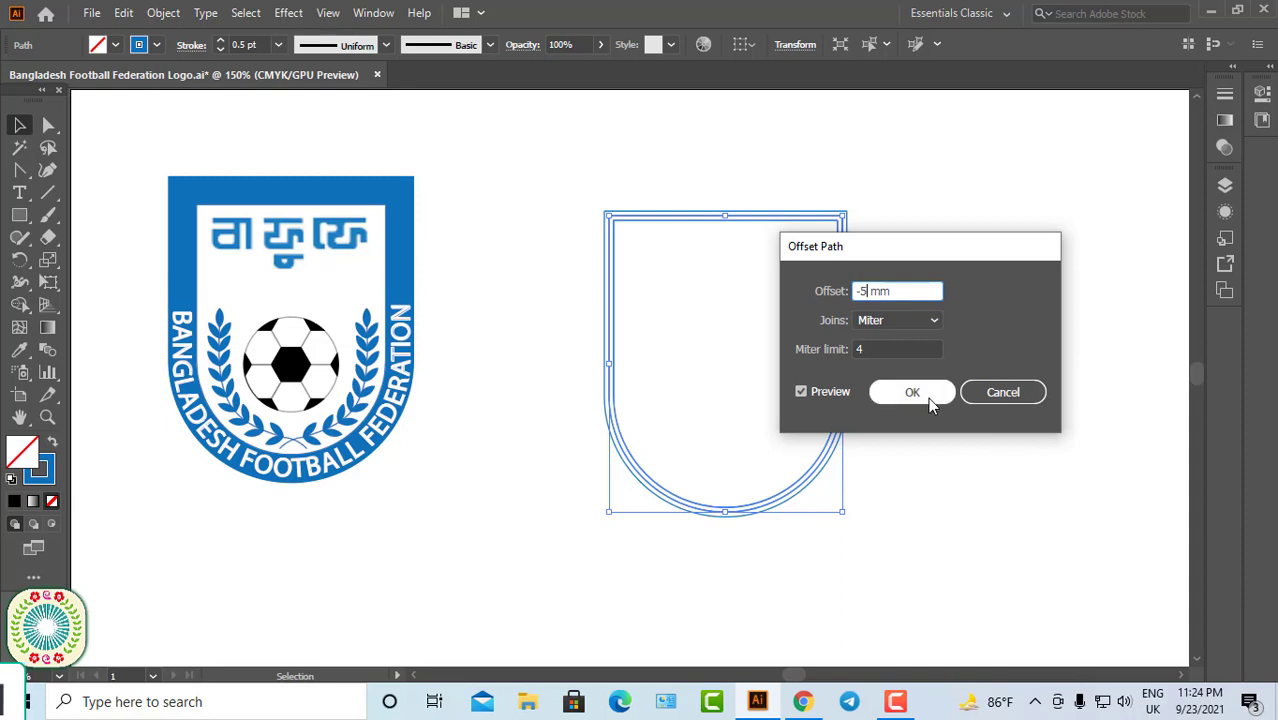
pyautogui.click(928, 397)
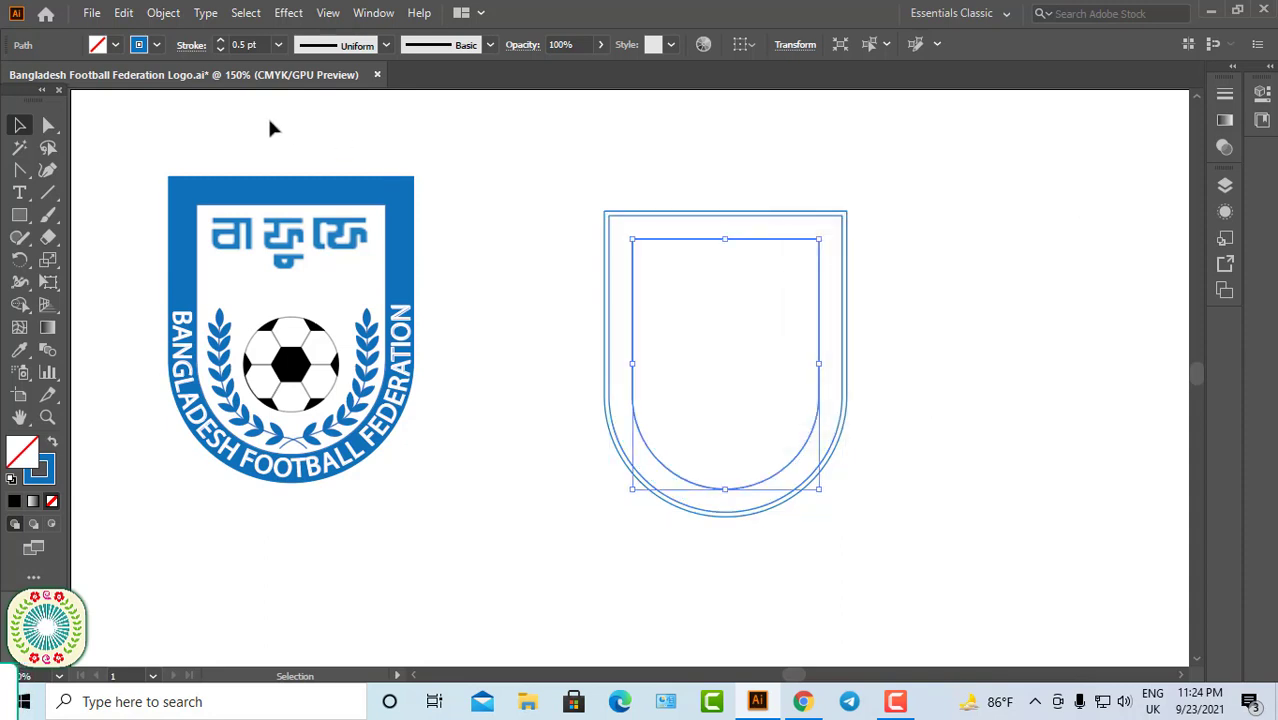
# - Fill the inner shield shape white and select the outer shield outline
pyautogui.click(117, 46)
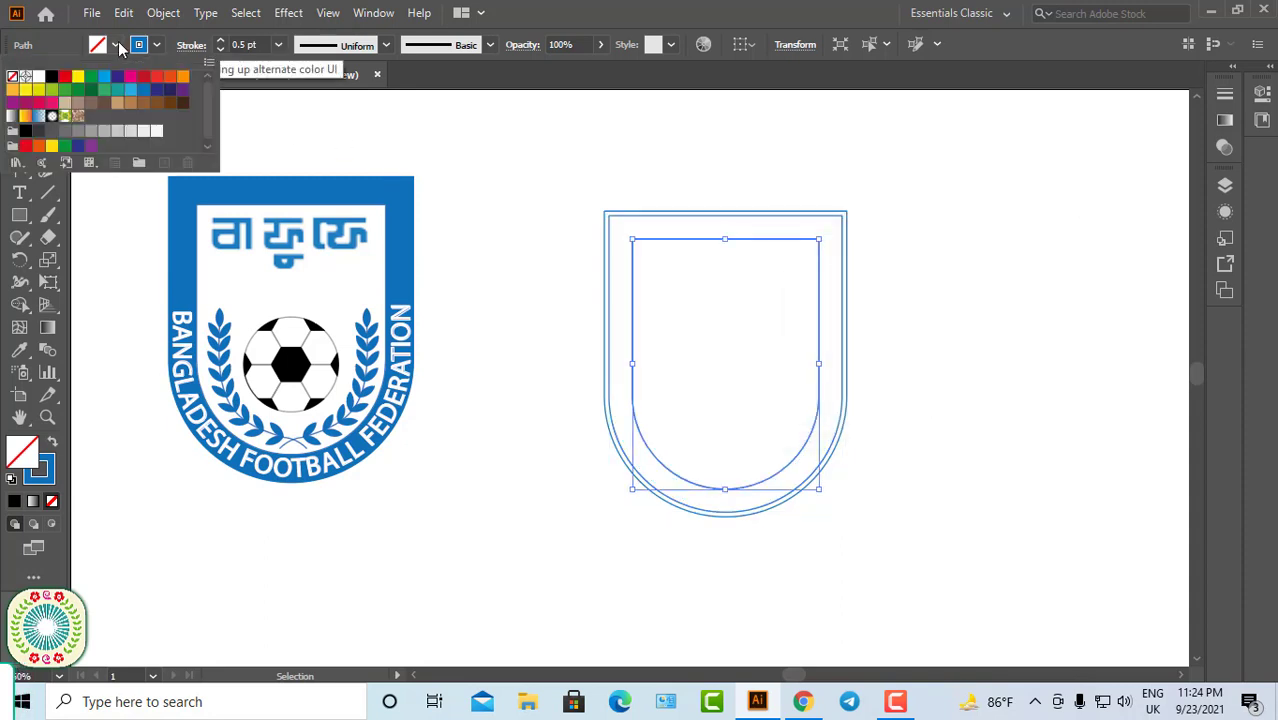
pyautogui.click(45, 85)
pyautogui.click(875, 325)
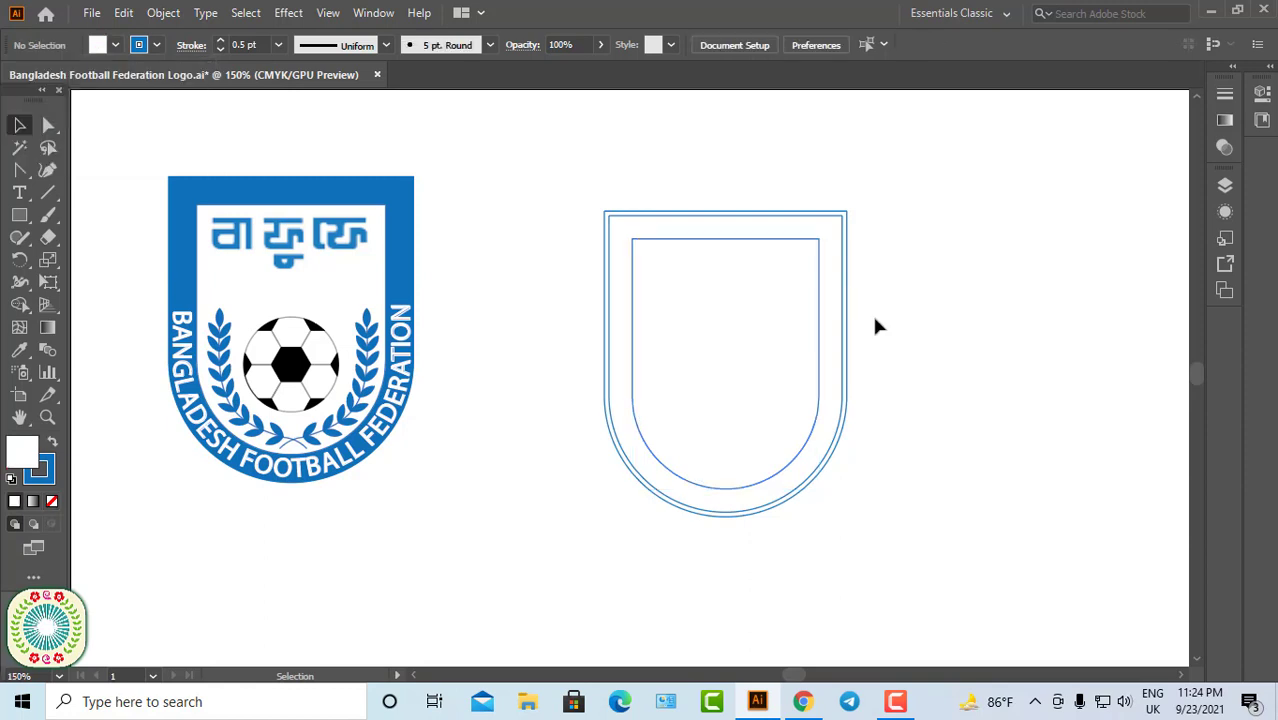
pyautogui.click(683, 509)
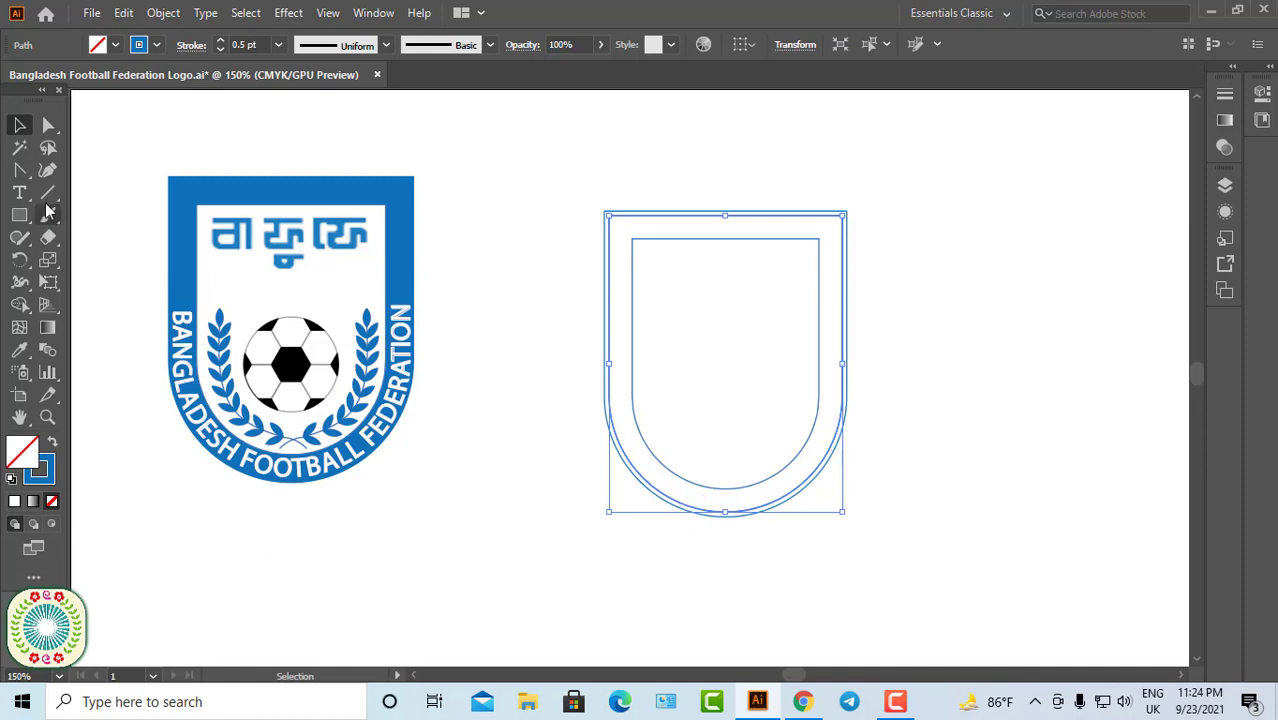
pyautogui.moveTo(19, 192); pyautogui.dragTo(62, 238)
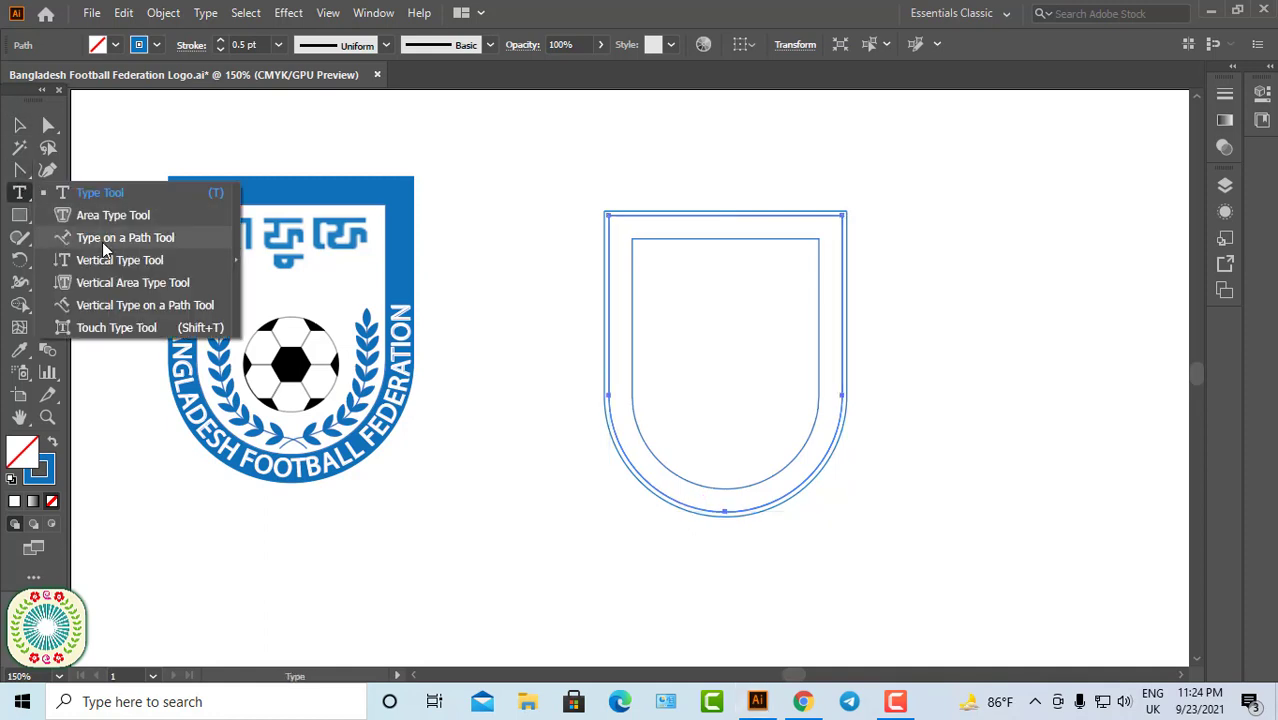
# - Type BANGLADESH FOOTBALL FEDERATION on the outer shield outline with Type on a Path
pyautogui.click(62, 238)
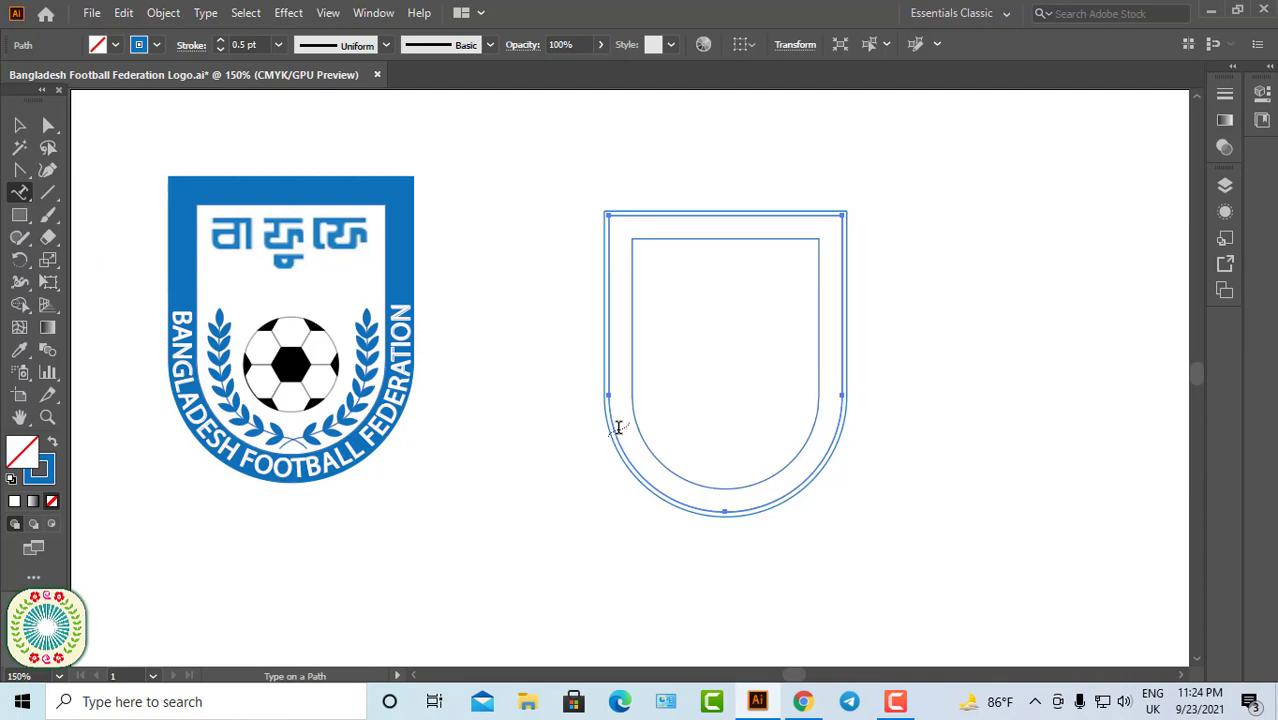
pyautogui.click(619, 428)
pyautogui.press('BackSpace')
pyautogui.write('BANGL')
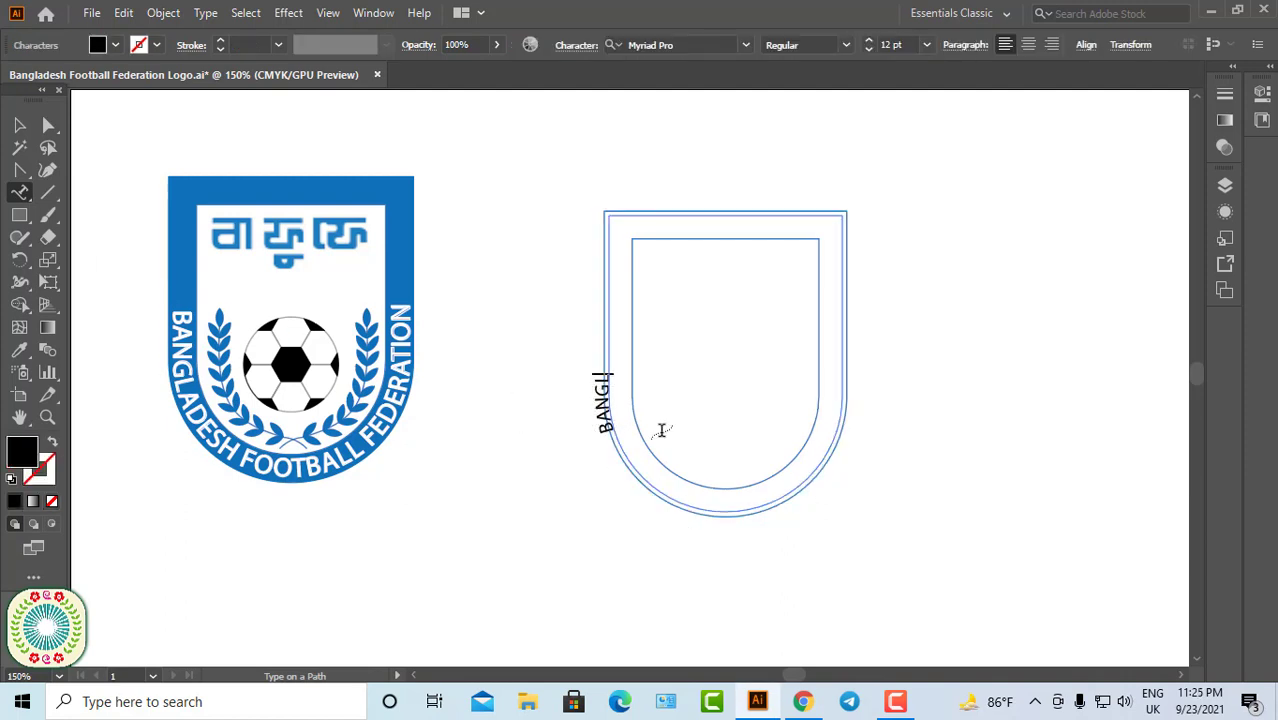
pyautogui.write('ADESH FOOTBALL FEDERAT')
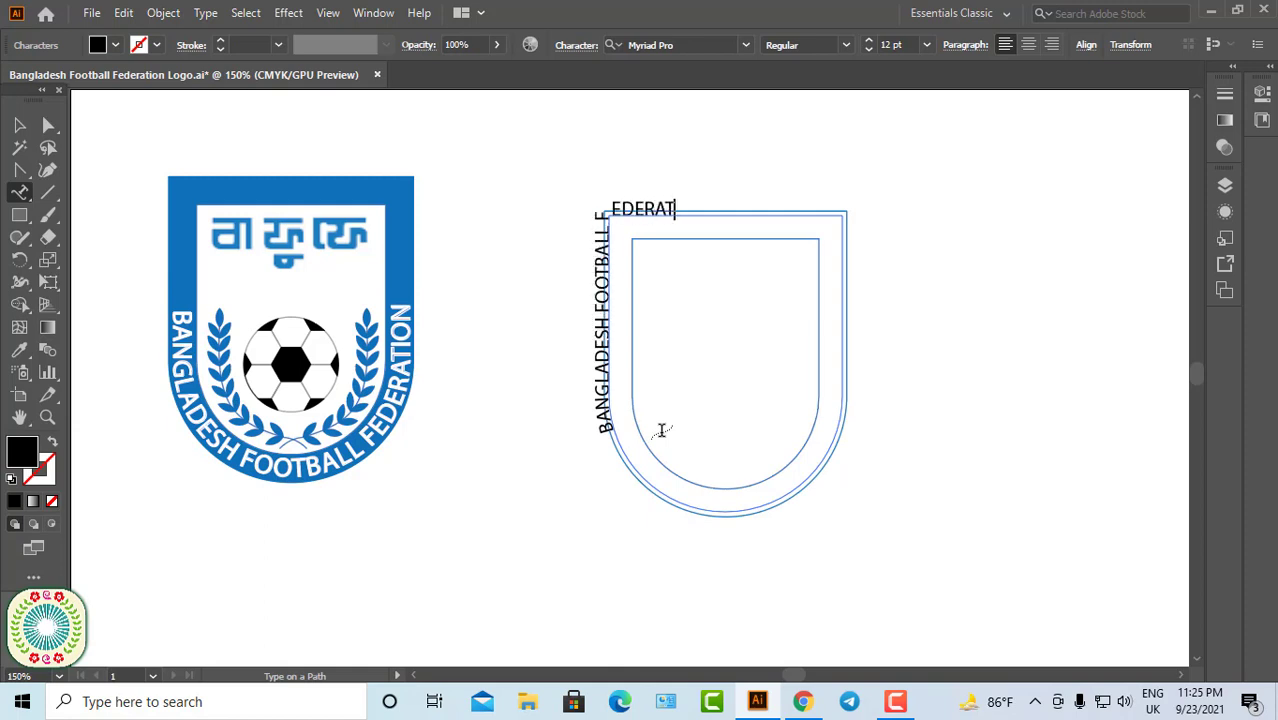
pyautogui.write('ION')
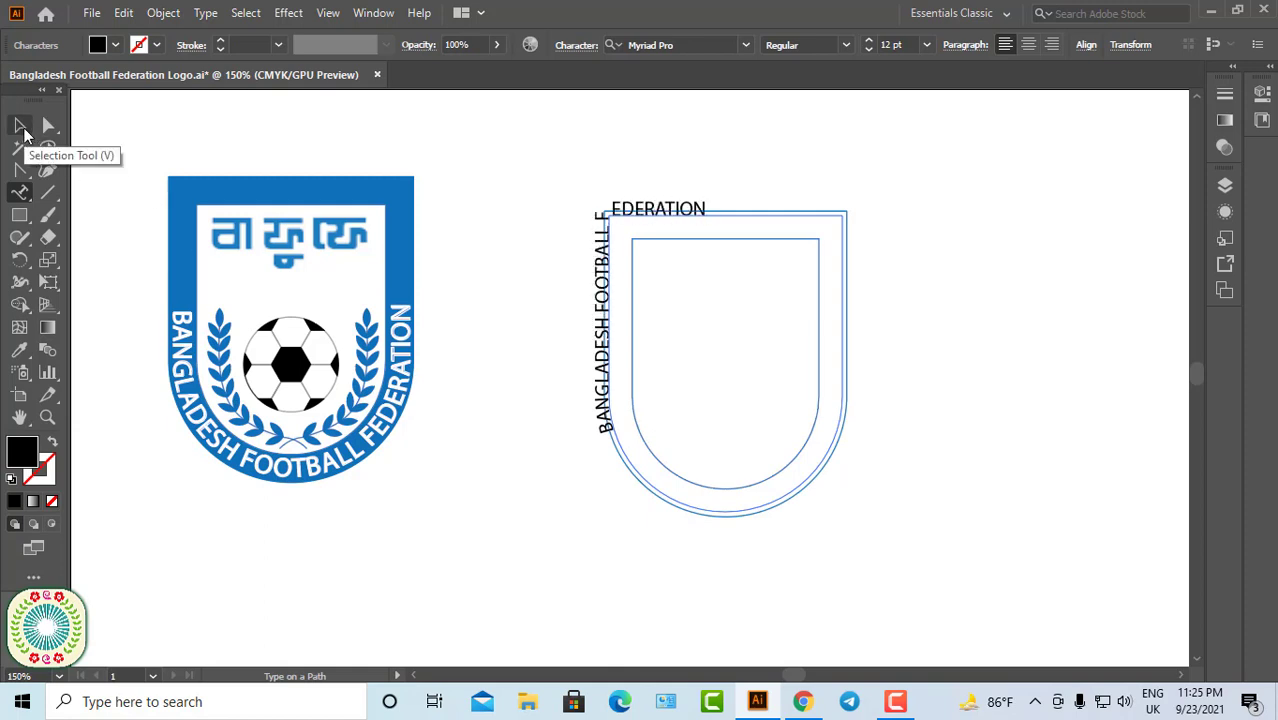
pyautogui.click(23, 128)
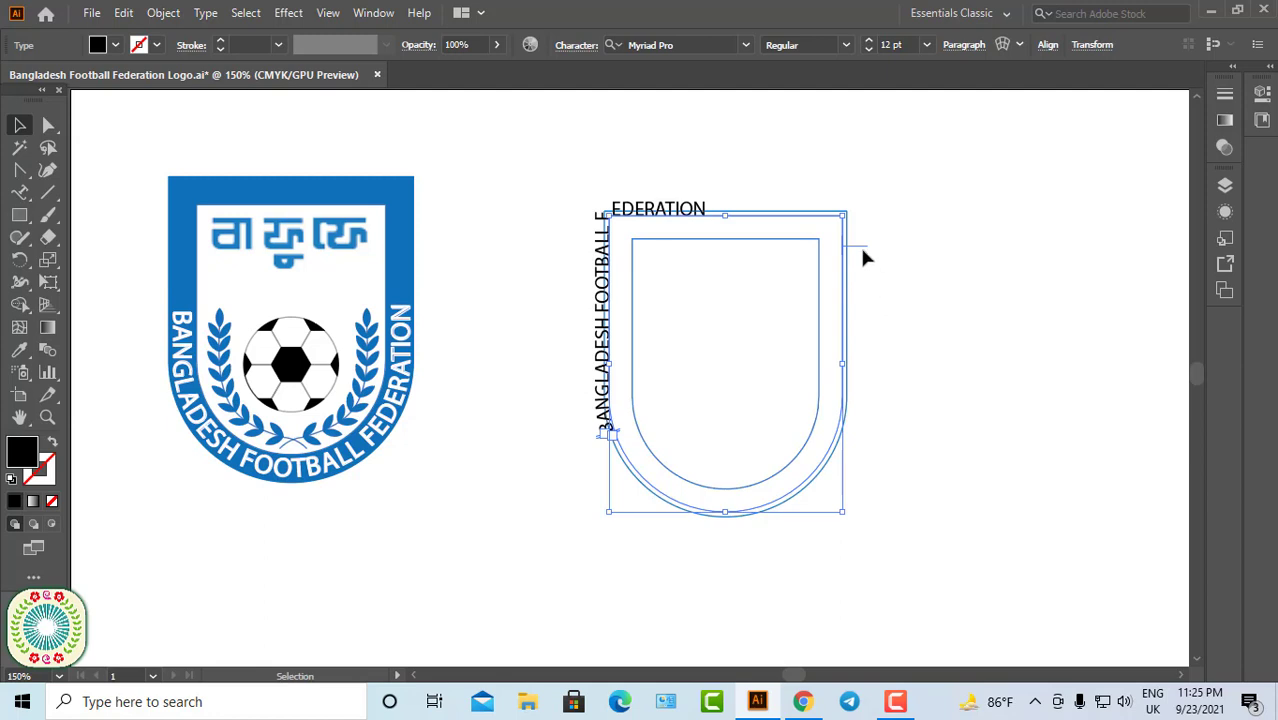
# - Slide the name text along the path so it wraps the shield's bottom curve
pyautogui.moveTo(862, 248); pyautogui.dragTo(838, 420)
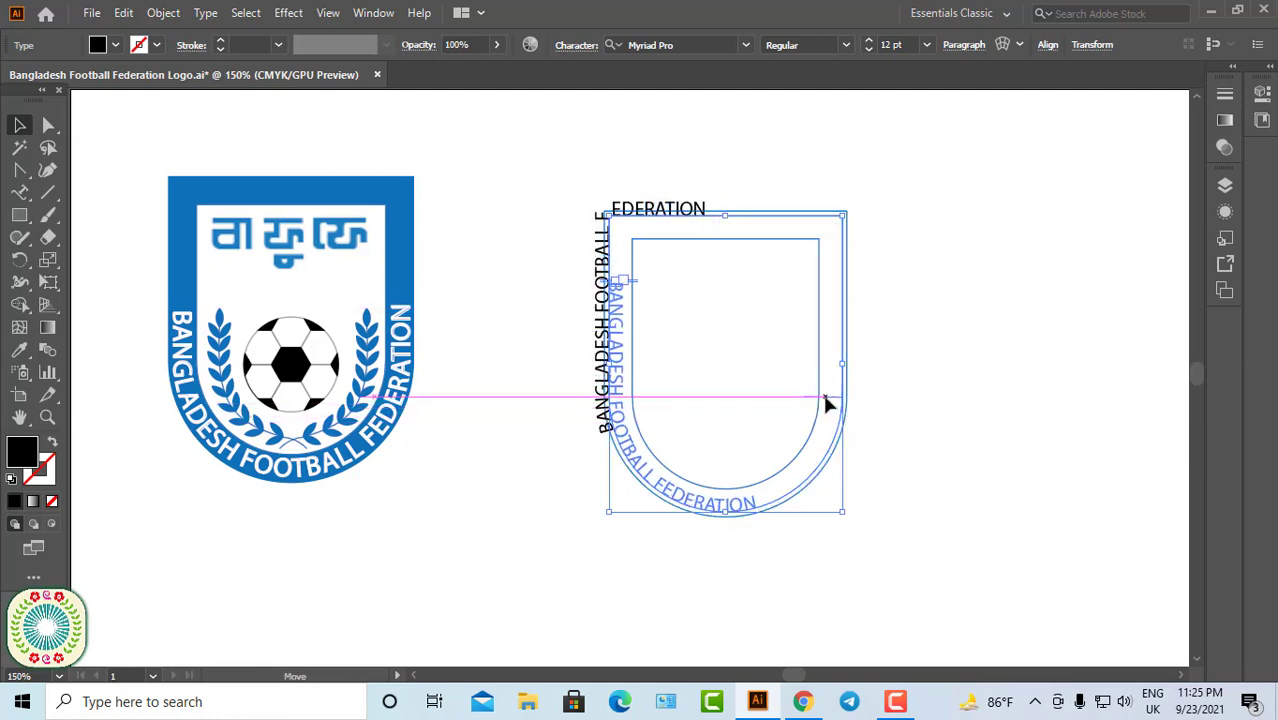
pyautogui.moveTo(838, 420)
pyautogui.mouseDown()
pyautogui.moveTo(820, 385)
pyautogui.moveTo(834, 432)
pyautogui.mouseUp()
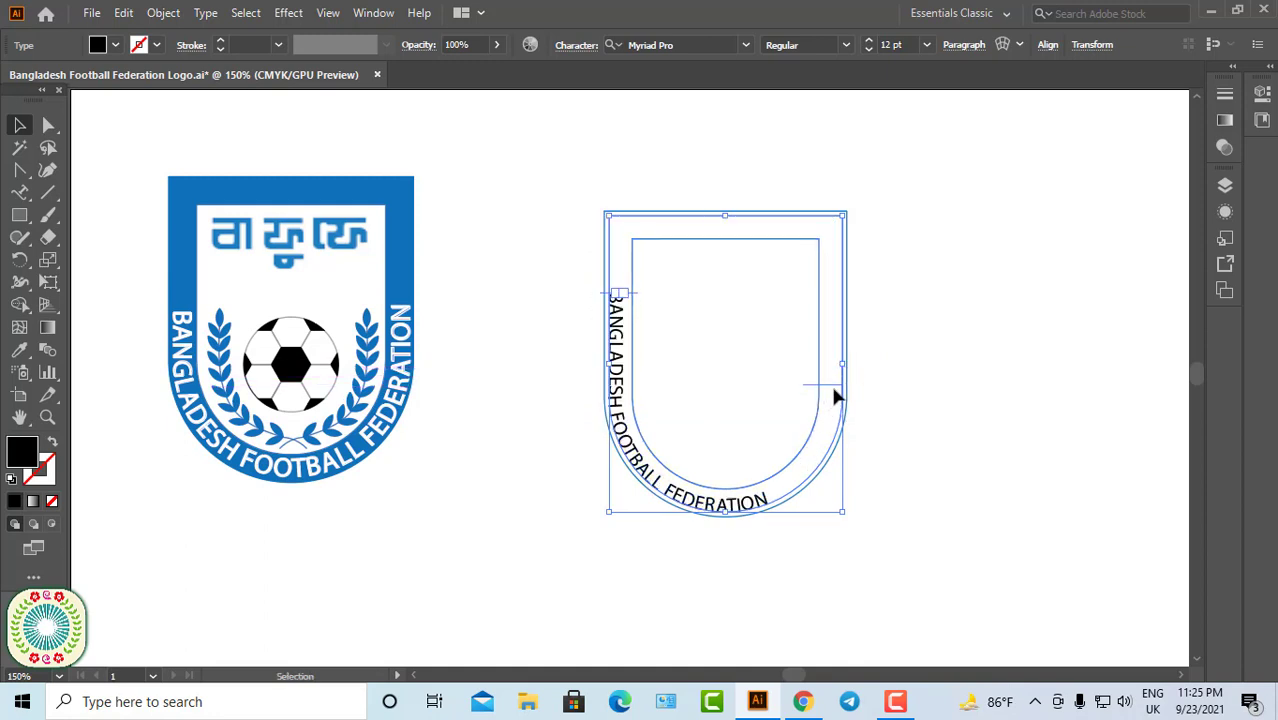
pyautogui.moveTo(838, 386); pyautogui.dragTo(828, 281)
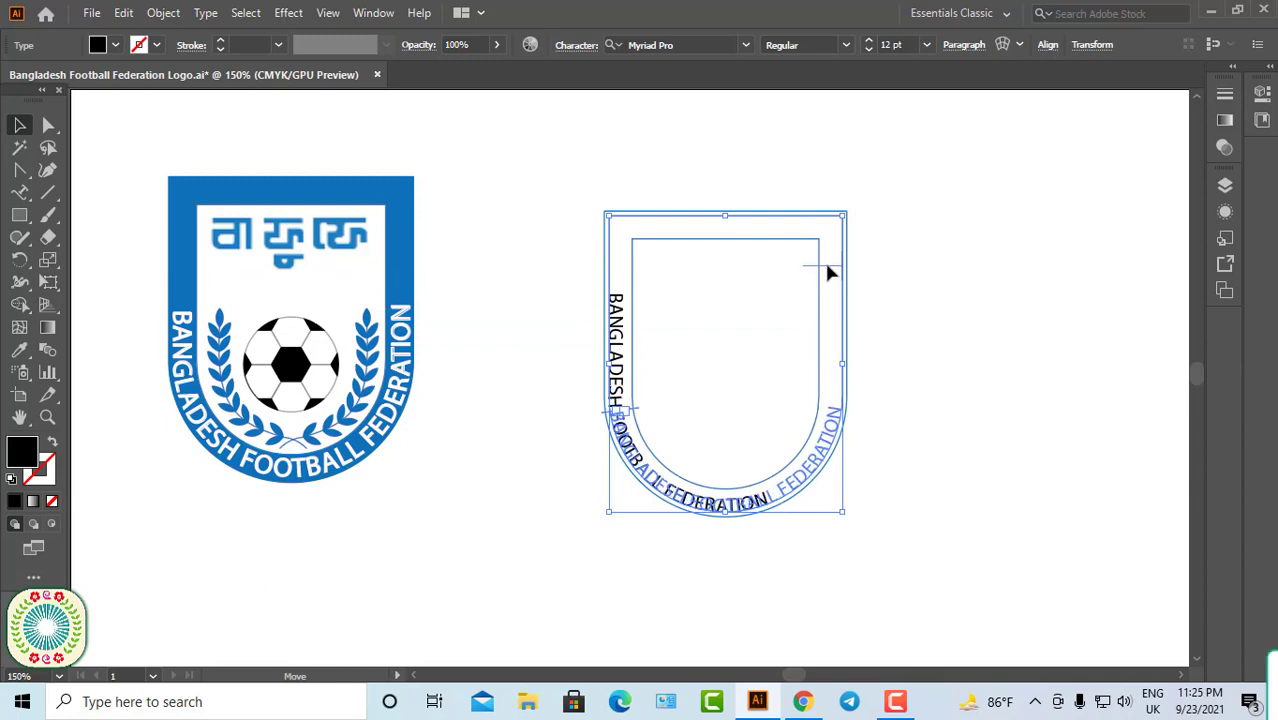
pyautogui.moveTo(828, 281); pyautogui.dragTo(607, 285)
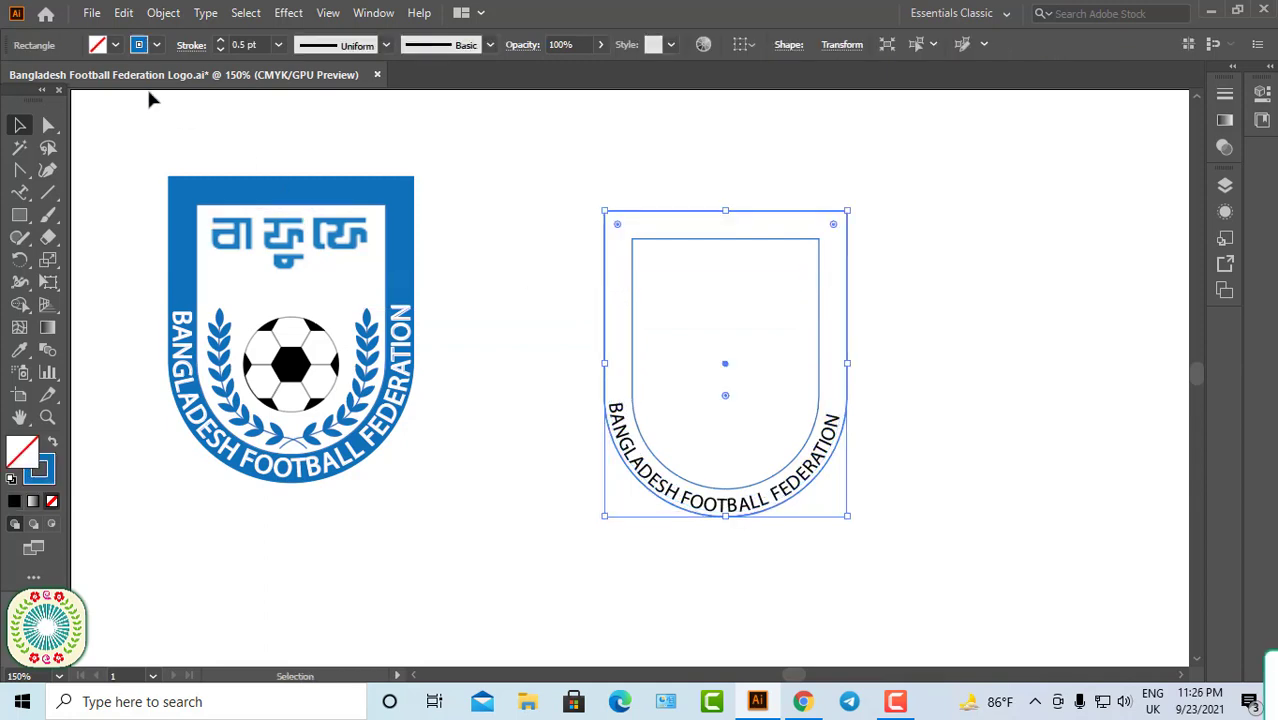
# - Fill the outer shield blue and set the curved name text to 16 pt
pyautogui.click(115, 45)
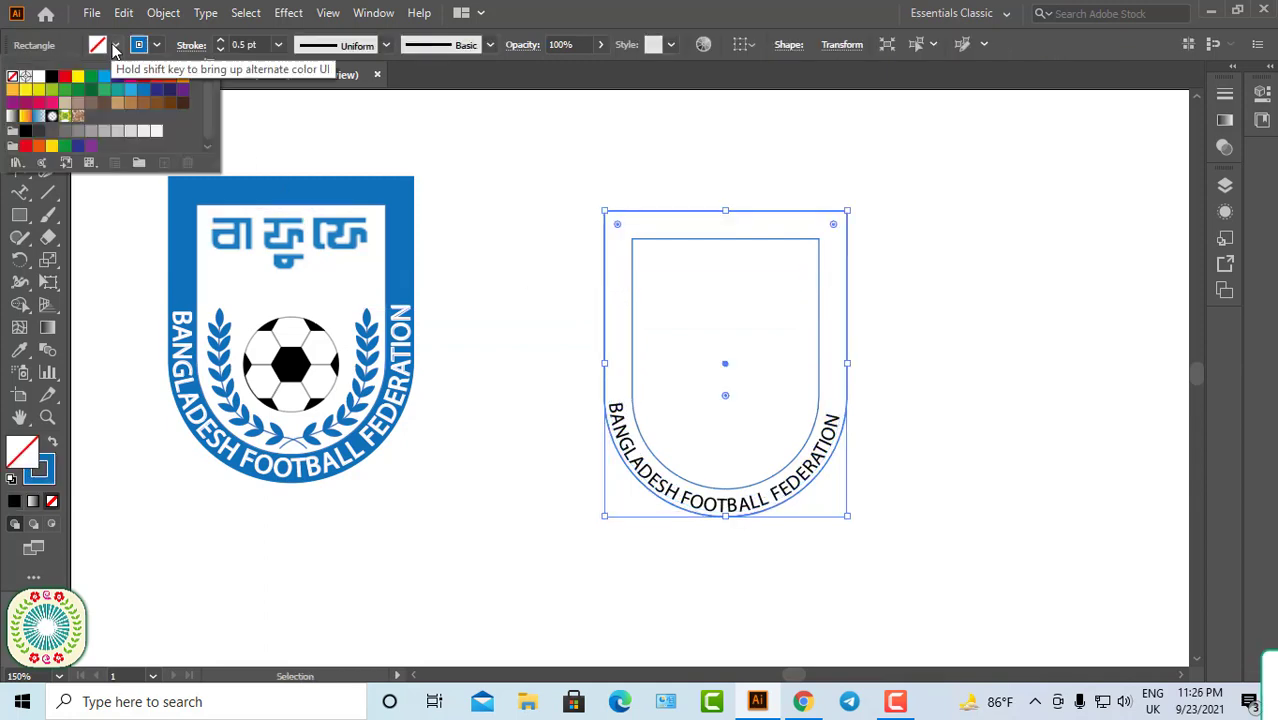
pyautogui.click(143, 93)
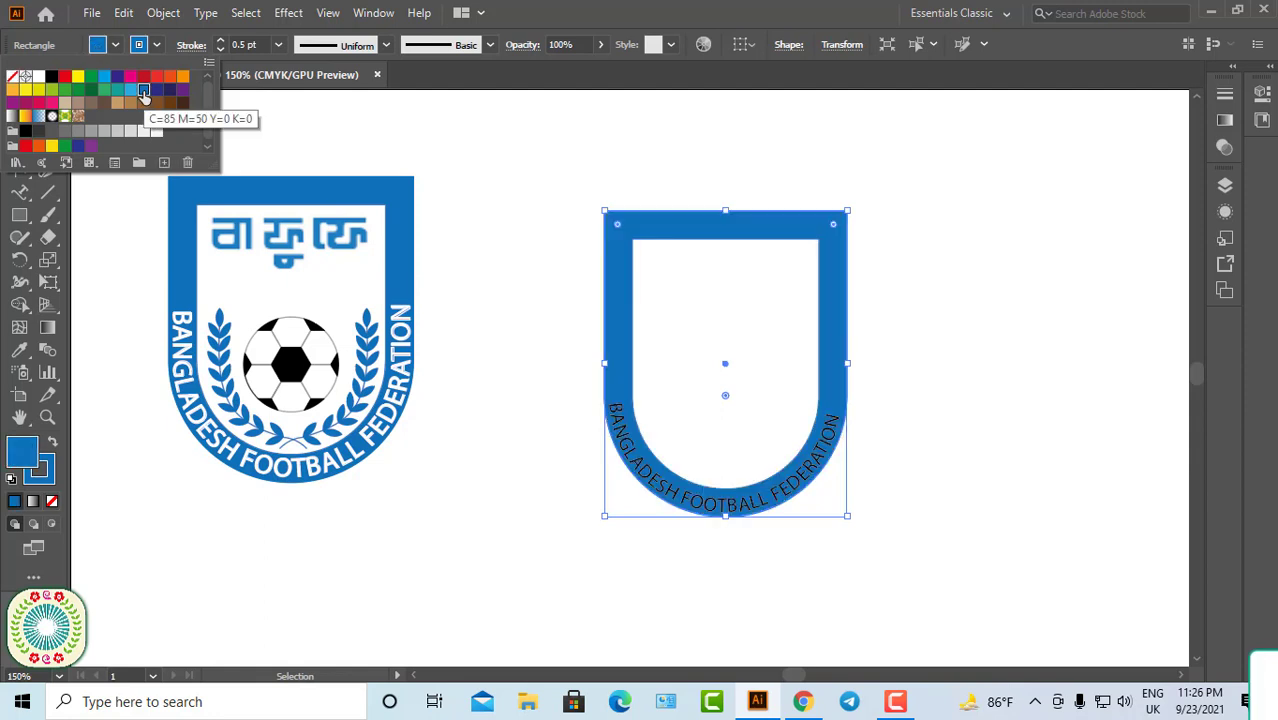
pyautogui.press('t')
pyautogui.click(617, 410)
pyautogui.moveTo(613, 406)
pyautogui.mouseDown()
pyautogui.moveTo(636, 456)
pyautogui.moveTo(704, 508)
pyautogui.moveTo(803, 474)
pyautogui.moveTo(845, 415)
pyautogui.mouseUp()
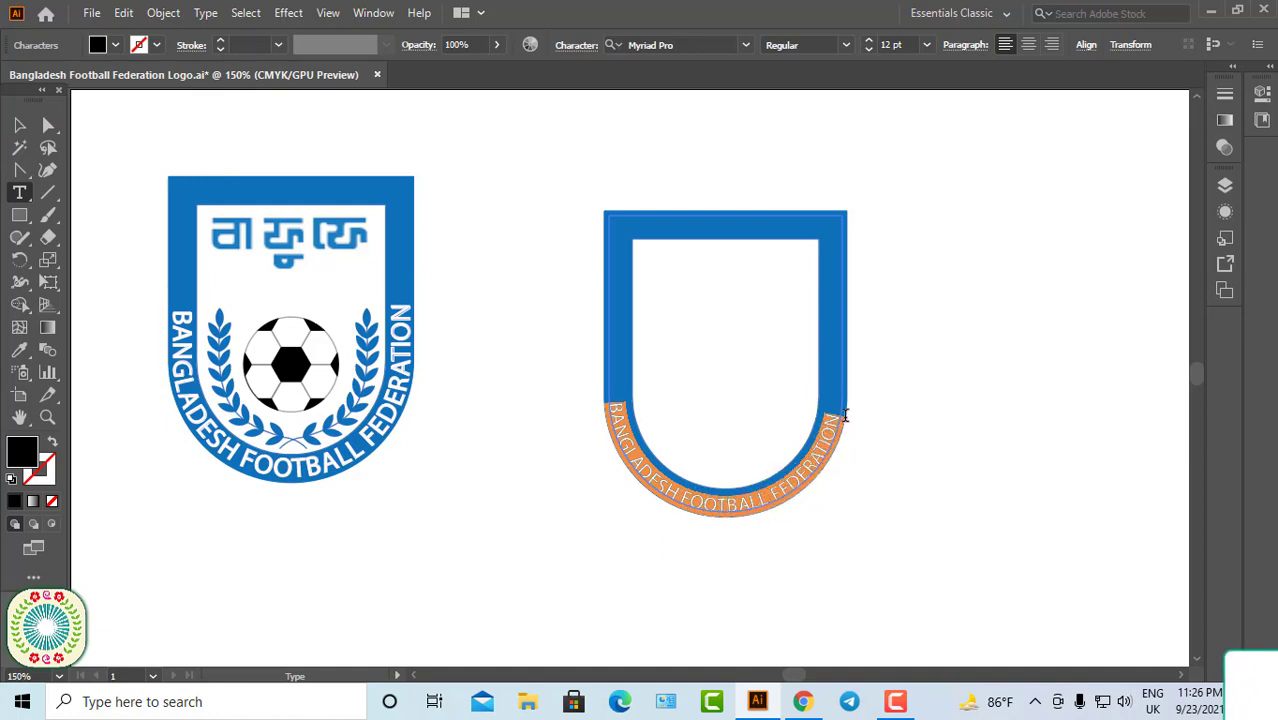
pyautogui.click(910, 45)
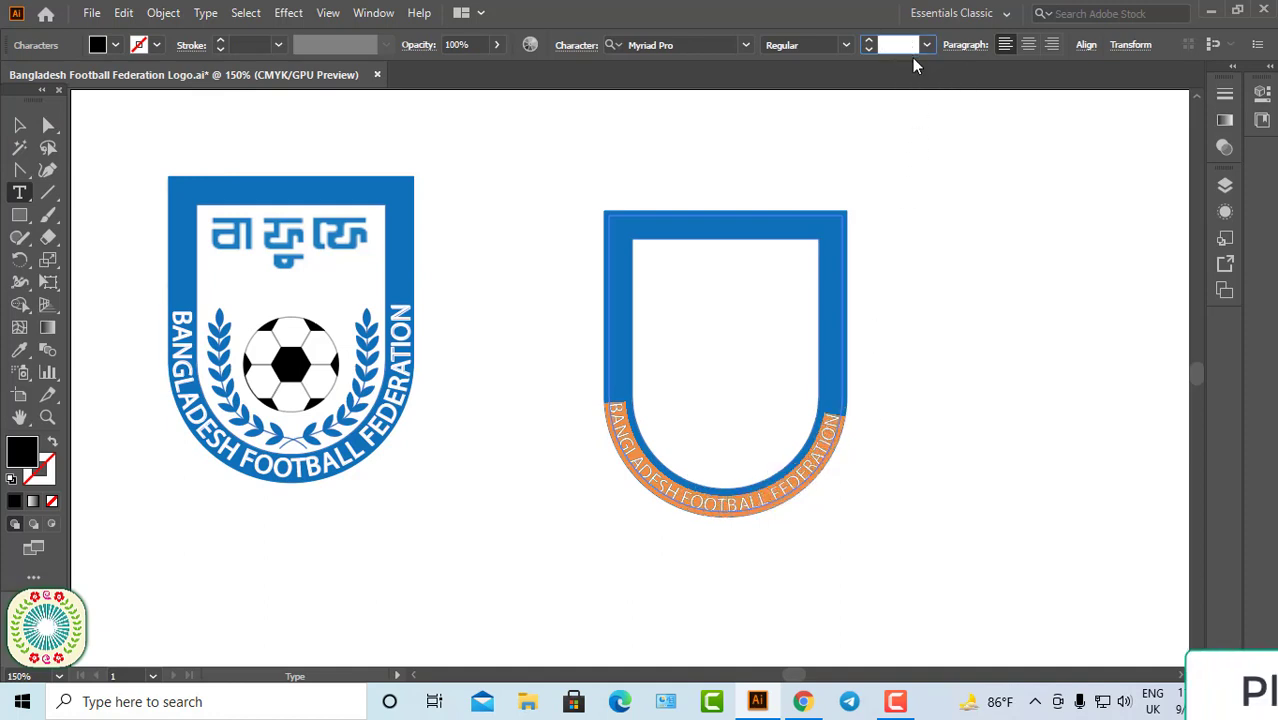
pyautogui.write('16')
pyautogui.press('Return')
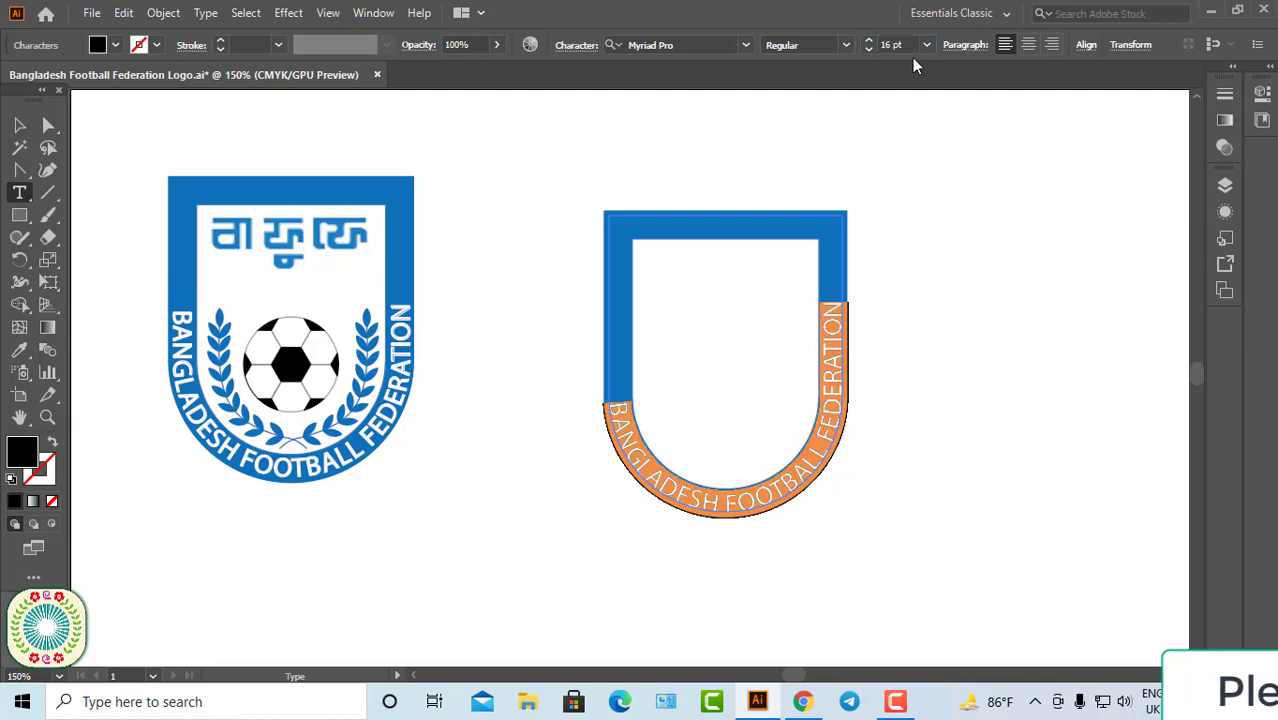
# - Recentre the name text along the shield's bottom and make it white
pyautogui.press('Escape')
pyautogui.moveTo(842, 290); pyautogui.dragTo(843, 342)
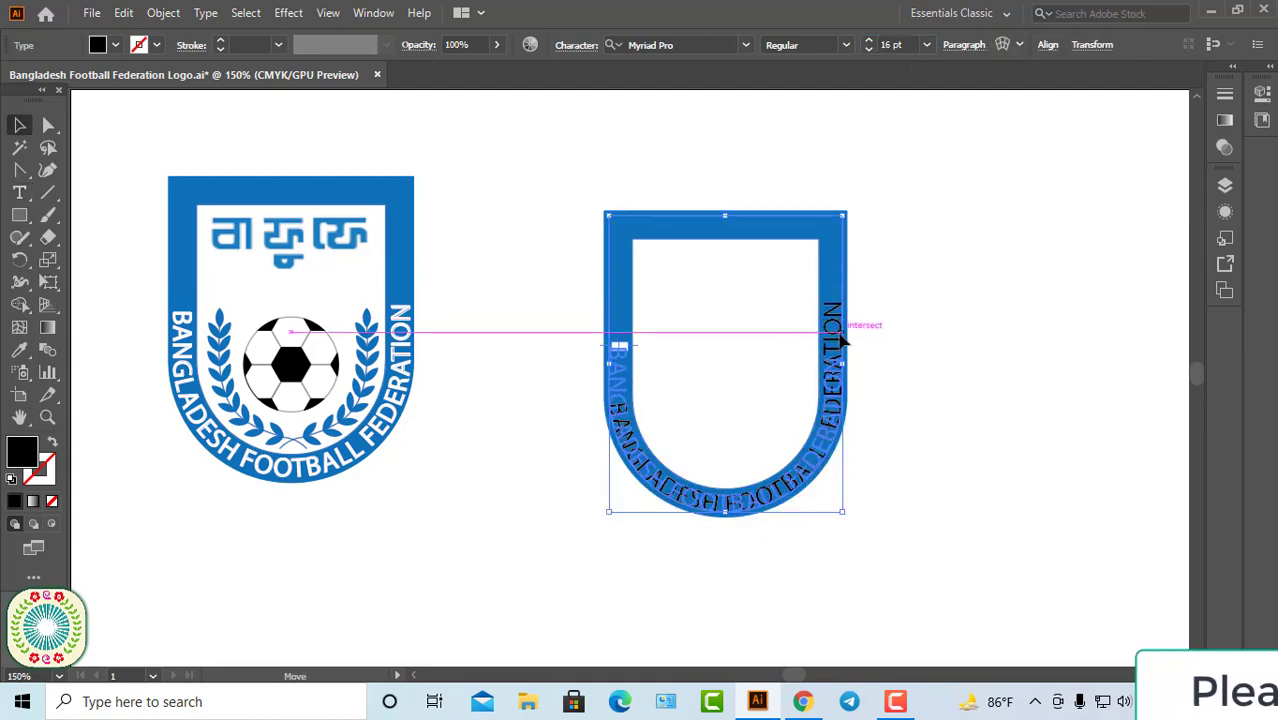
pyautogui.moveTo(842, 341); pyautogui.dragTo(837, 336)
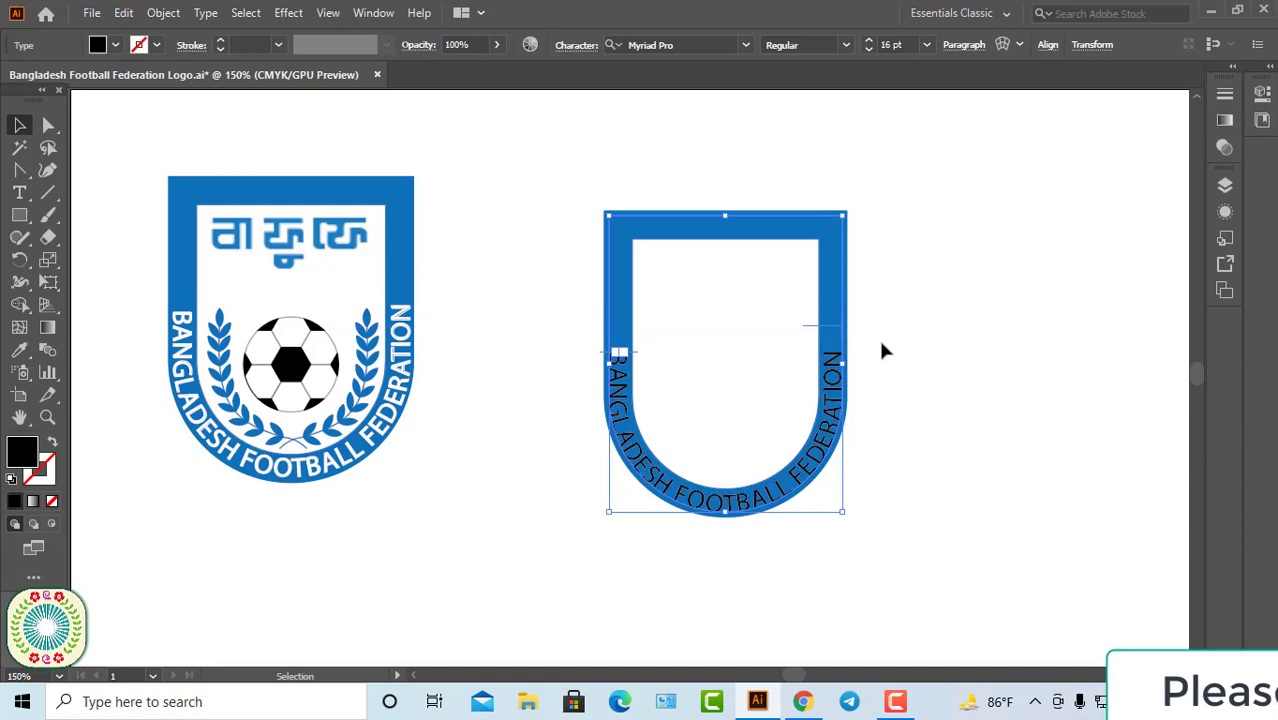
pyautogui.scroll(2, 943, 440)
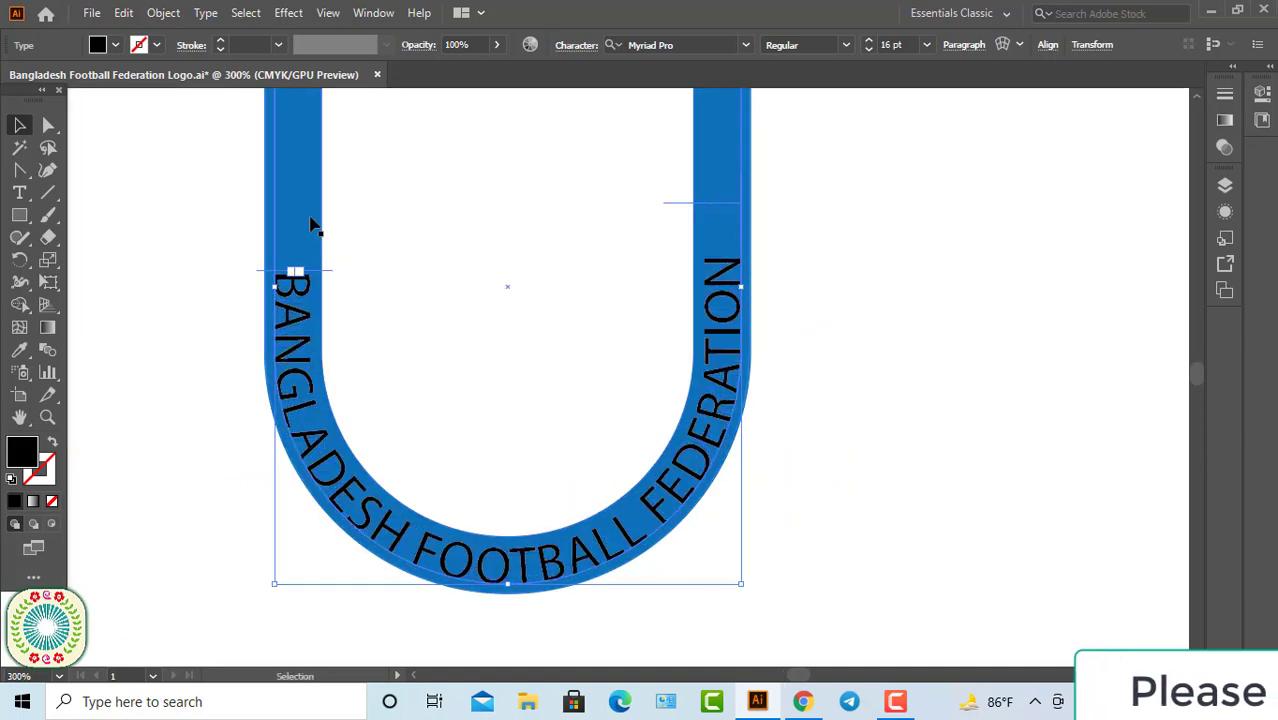
pyautogui.click(115, 45)
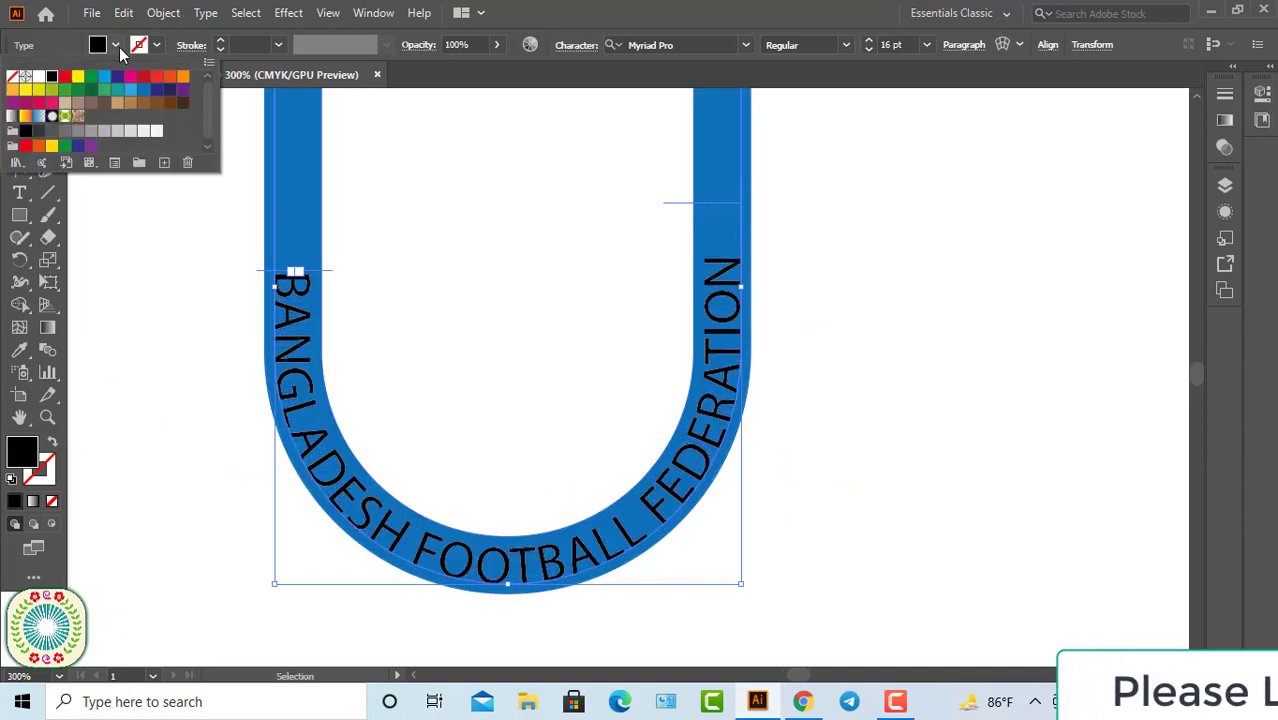
pyautogui.click(39, 77)
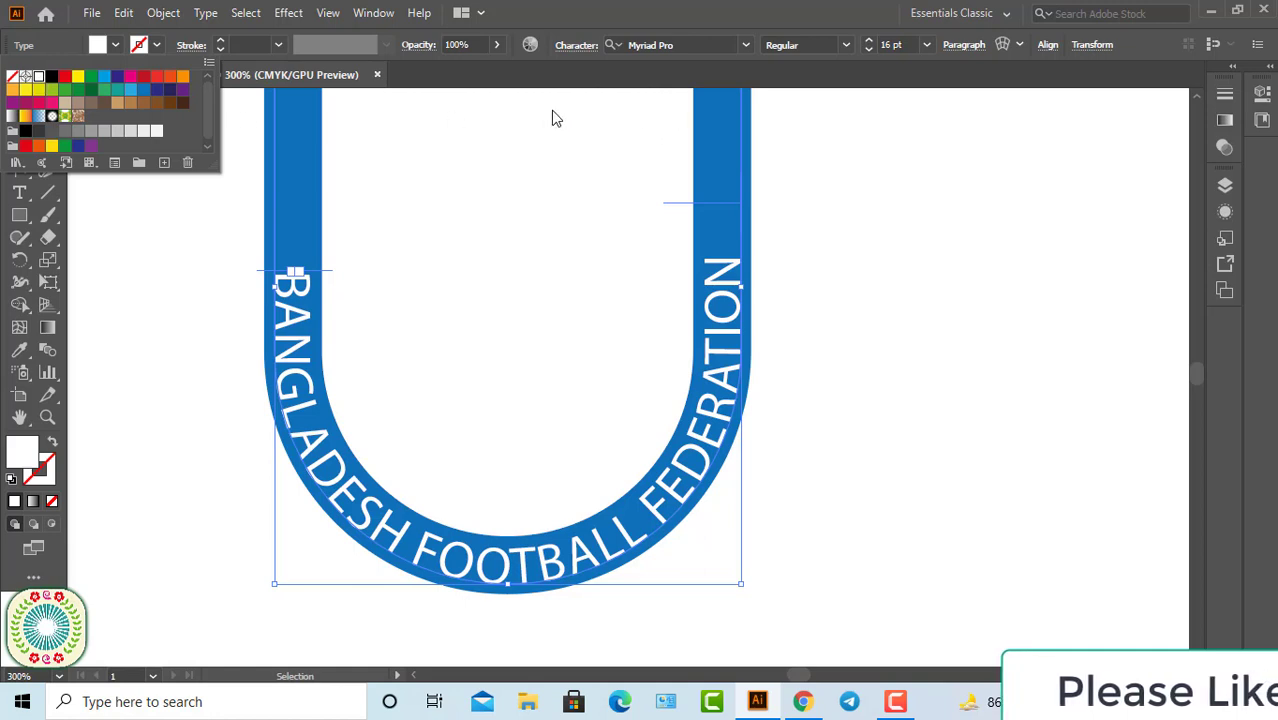
pyautogui.press('Escape')
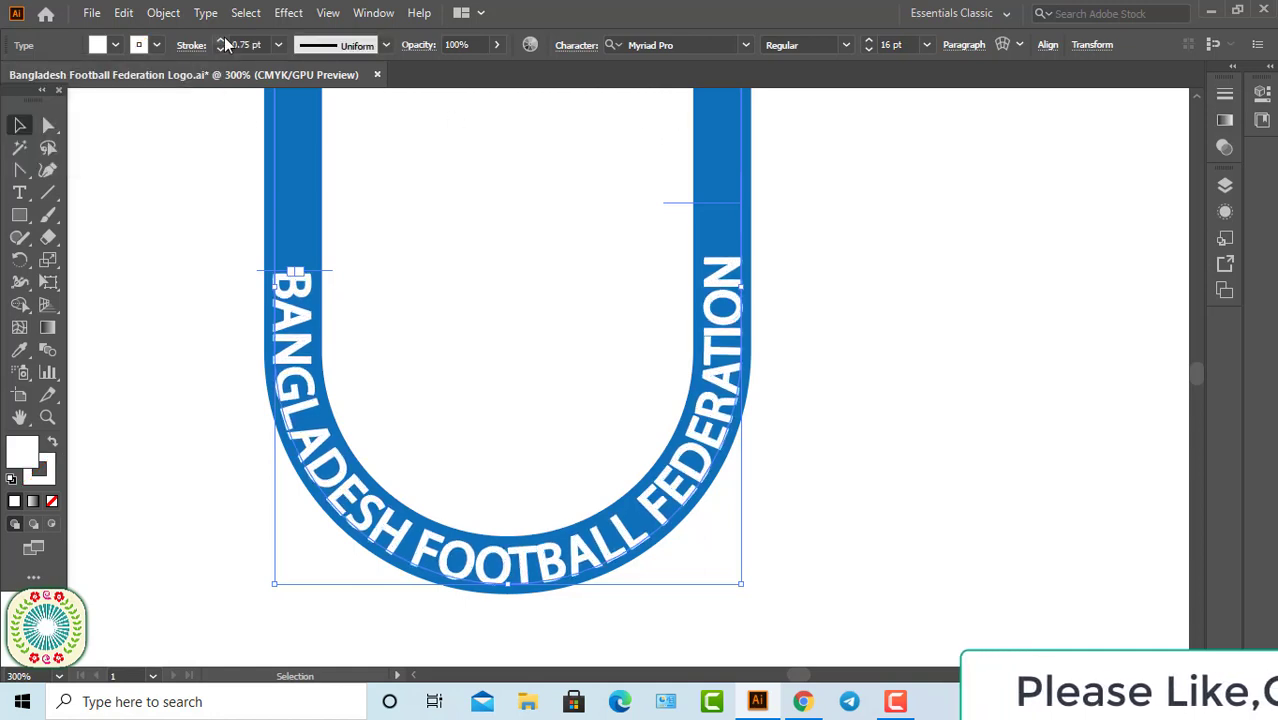
pyautogui.hotkey('ctrl', 'shift', 'a')
pyautogui.press('l')
pyautogui.hotkey('ctrl', '-')
pyautogui.hotkey('ctrl', '-')
# - Draw a circle to the right of the shield and give it a blue outline
pyautogui.moveTo(803, 300); pyautogui.dragTo(723, 300)
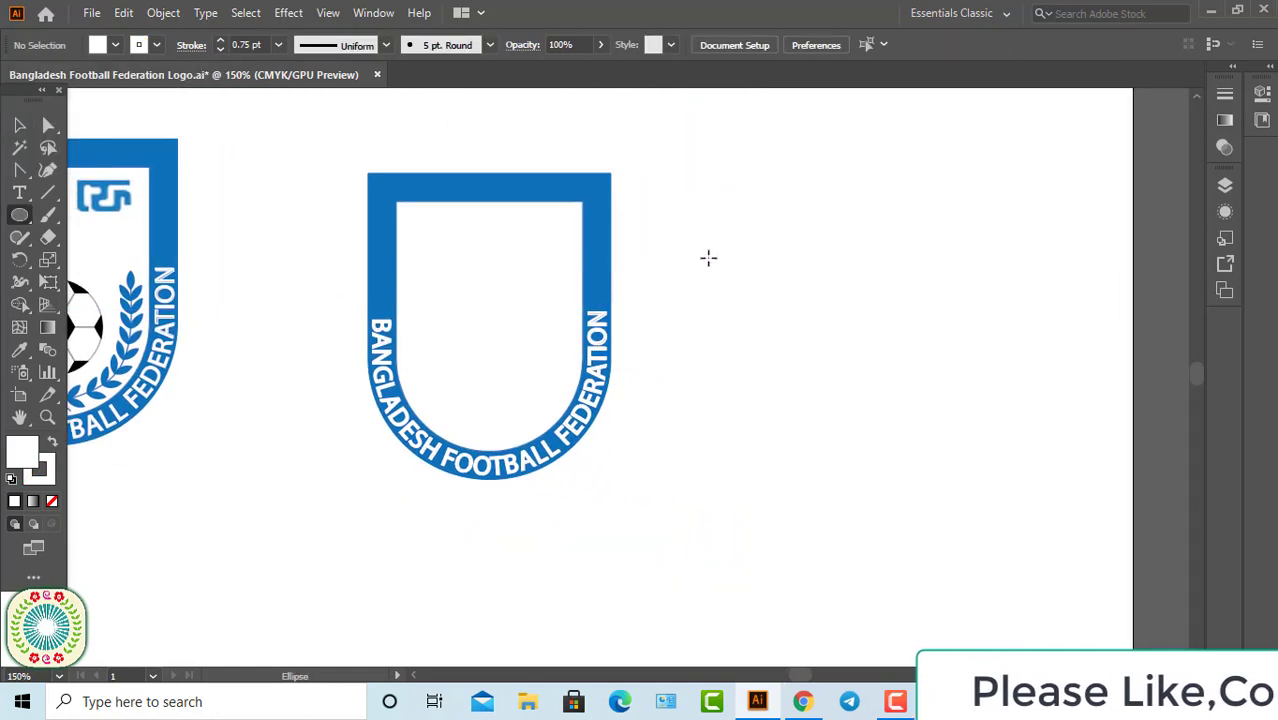
pyautogui.moveTo(707, 257)
pyautogui.mouseDown()
pyautogui.moveTo(783, 364)
pyautogui.moveTo(829, 376)
pyautogui.mouseUp()
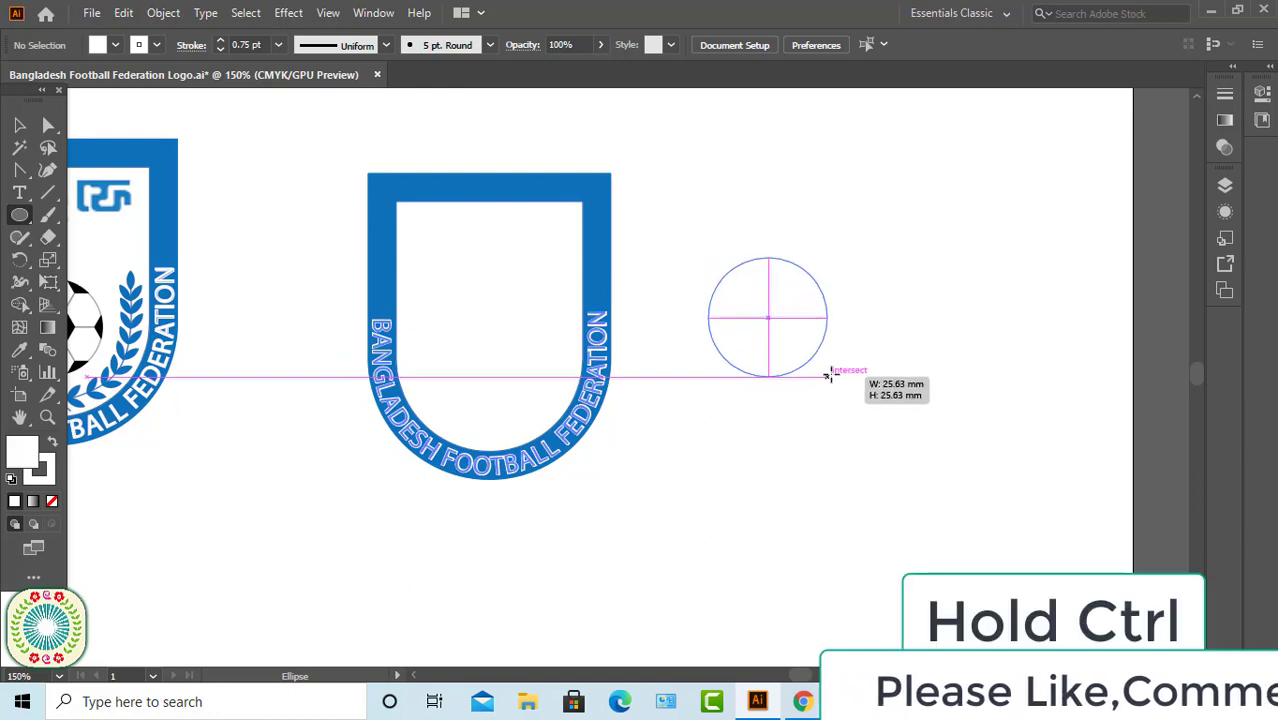
pyautogui.moveTo(829, 376); pyautogui.dragTo(829, 376)
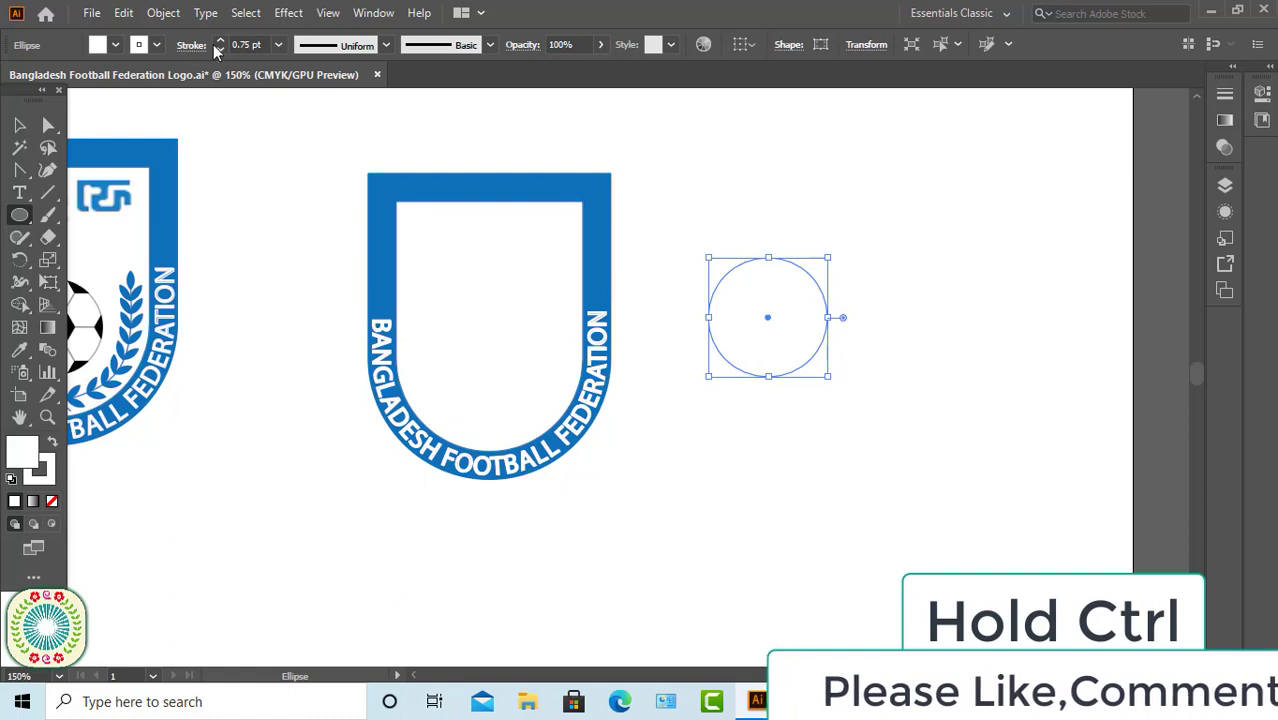
pyautogui.click(156, 45)
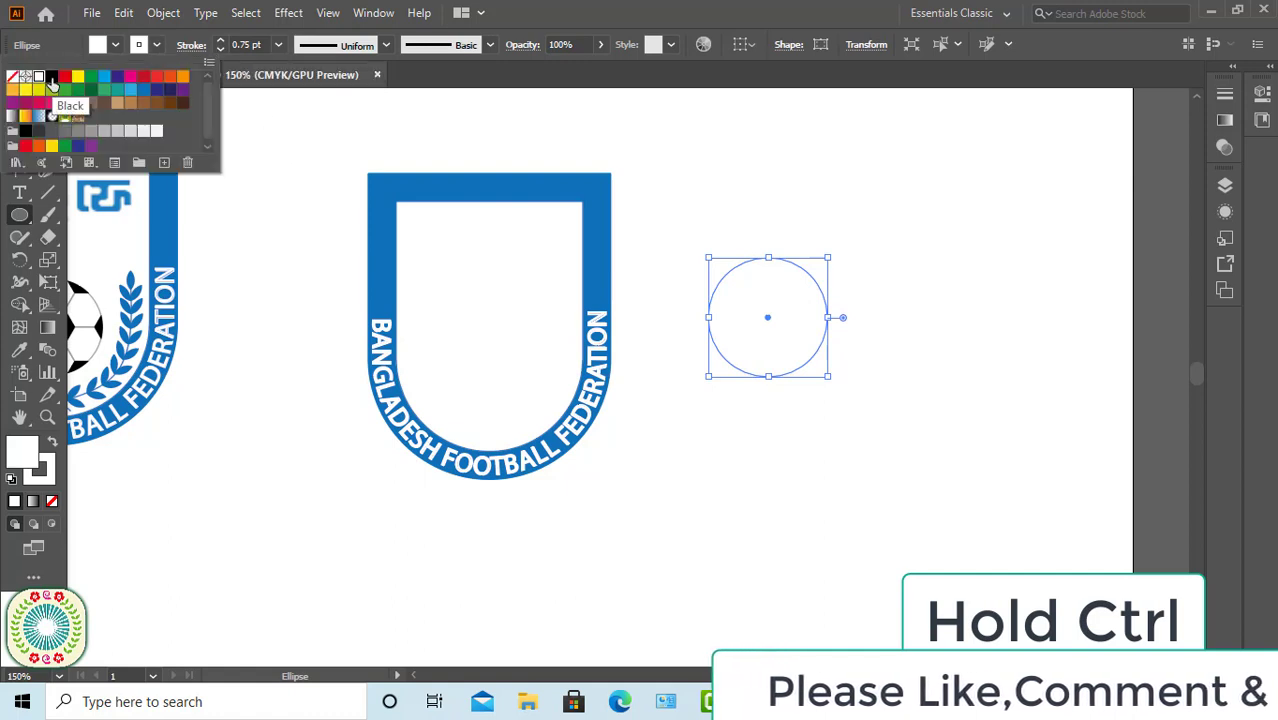
pyautogui.click(135, 90)
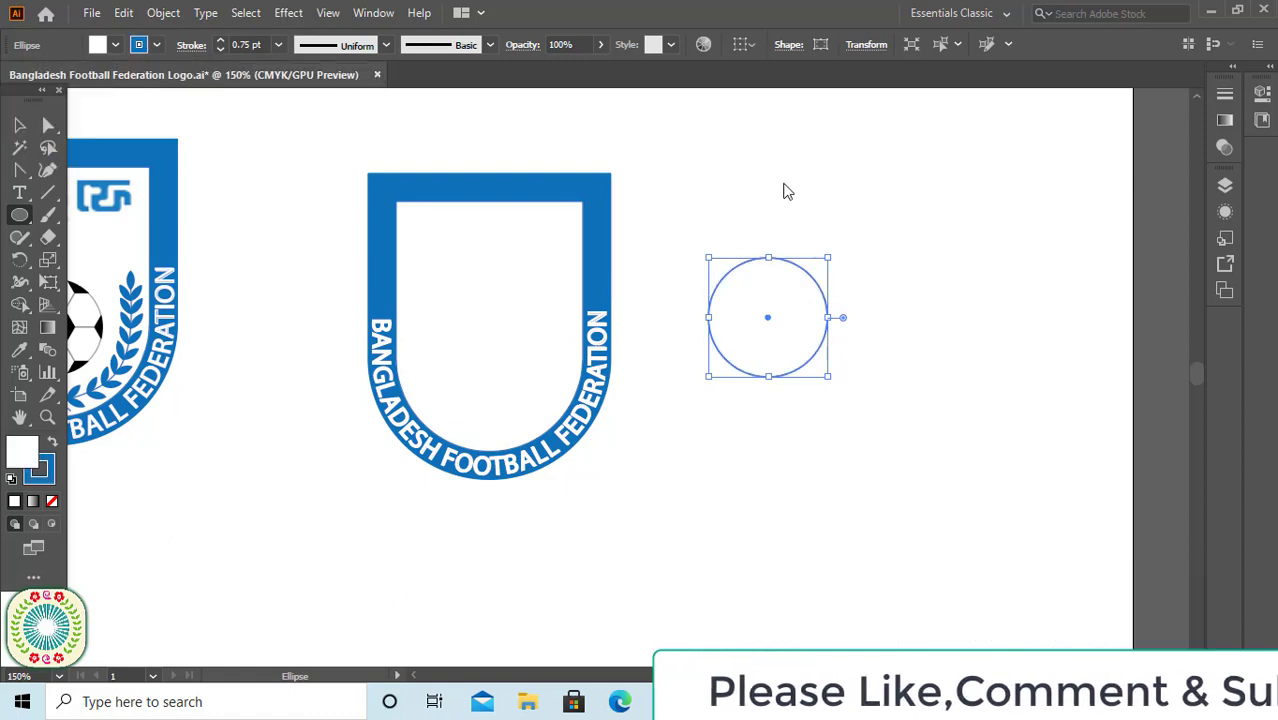
# - Alt-drag an overlapping copy of the circle, select both, and open Pathfinder
pyautogui.click(20, 125)
pyautogui.click(840, 370)
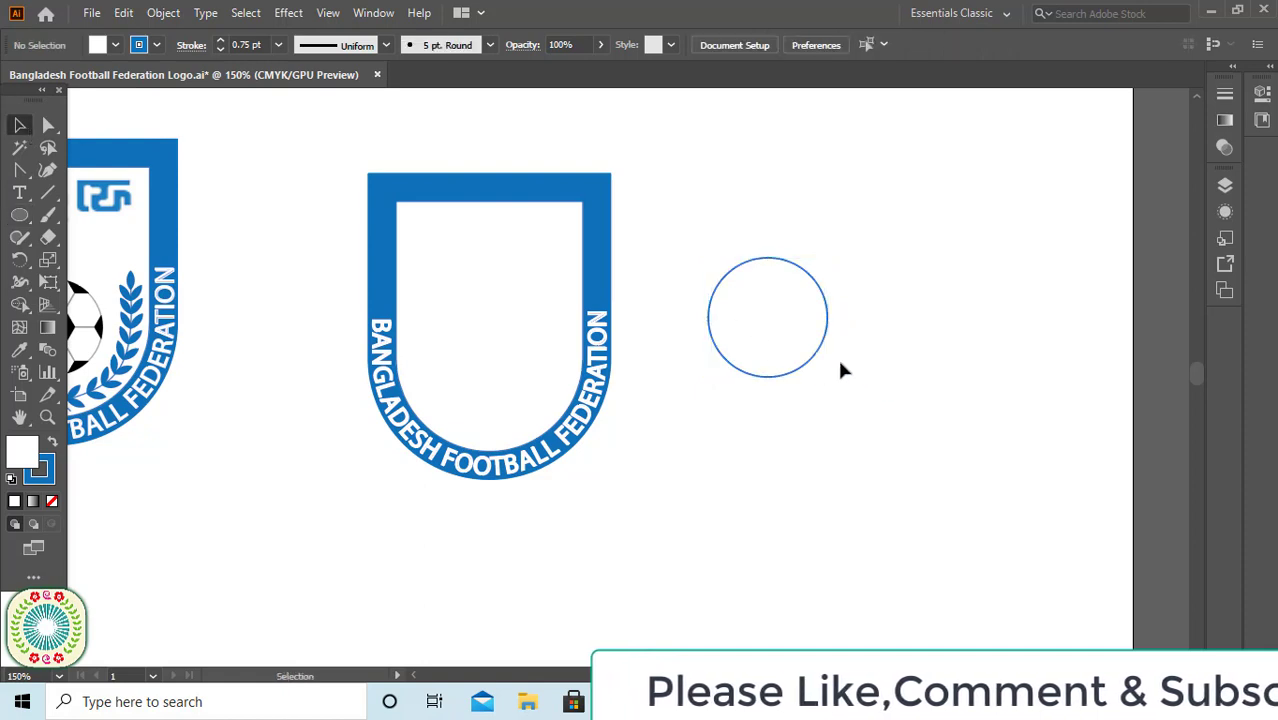
pyautogui.moveTo(823, 356); pyautogui.dragTo(910, 357)
pyautogui.click(895, 435)
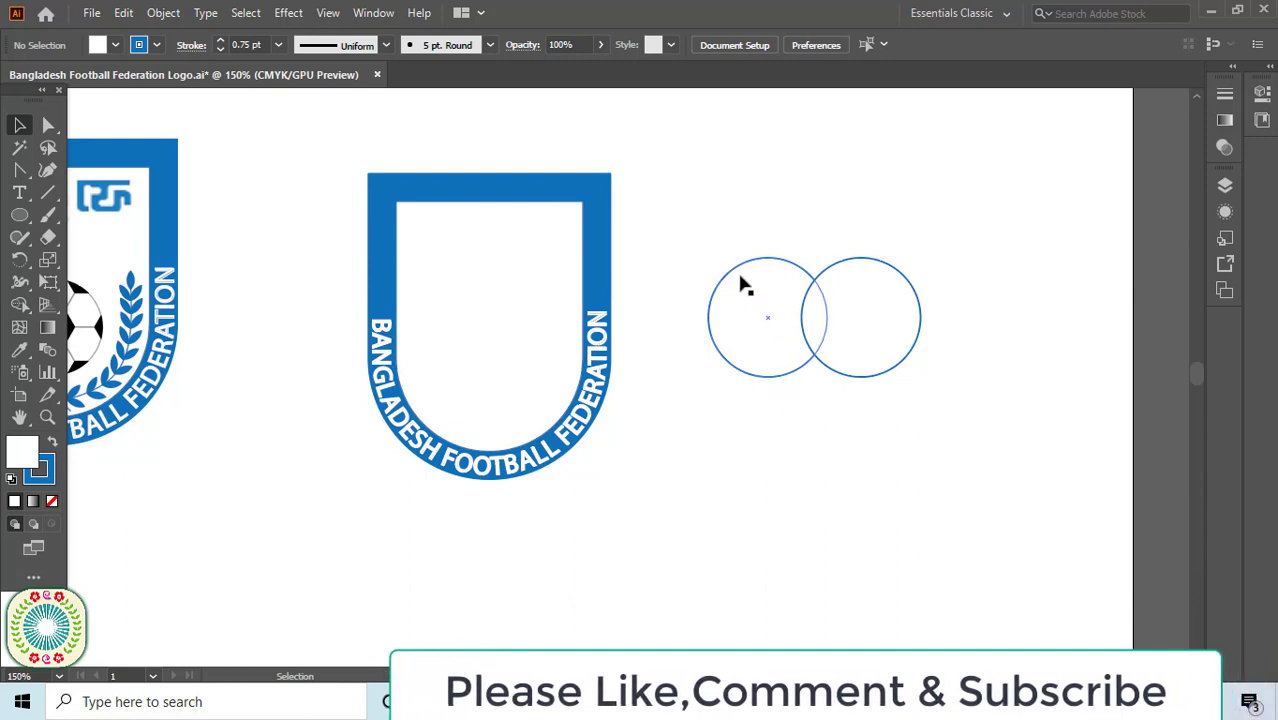
pyautogui.moveTo(704, 252); pyautogui.dragTo(945, 382)
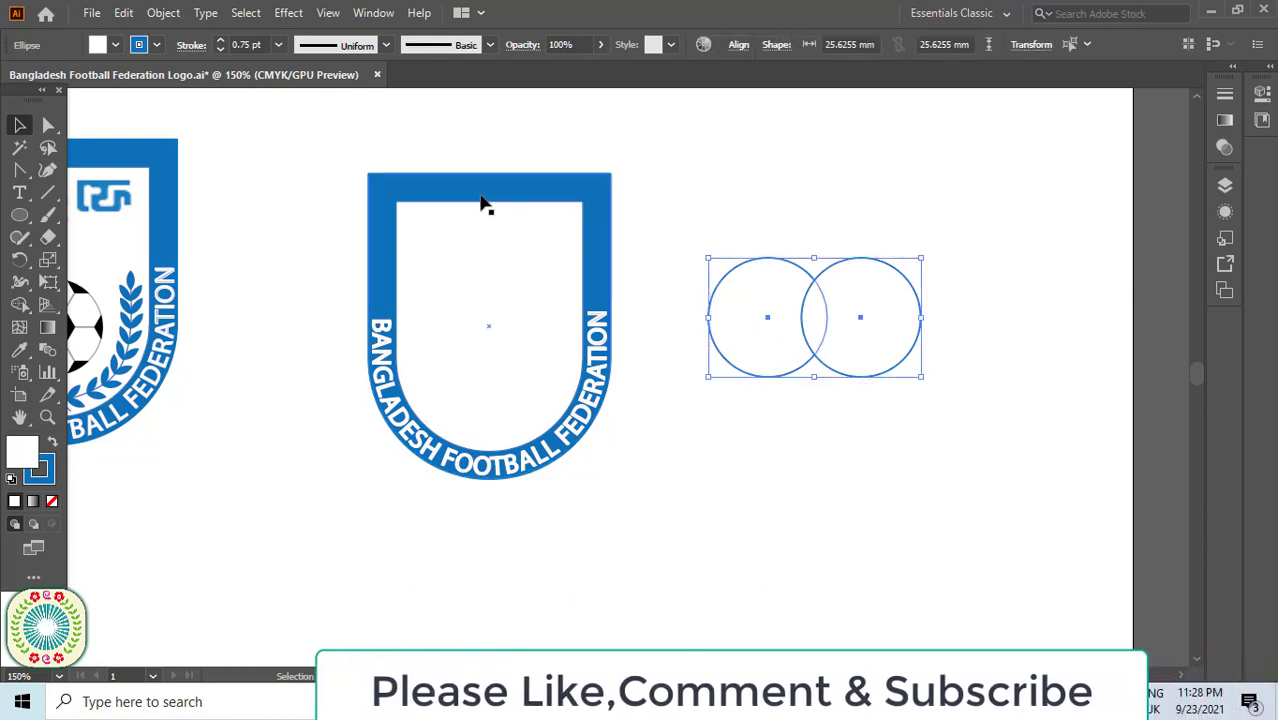
pyautogui.click(373, 13)
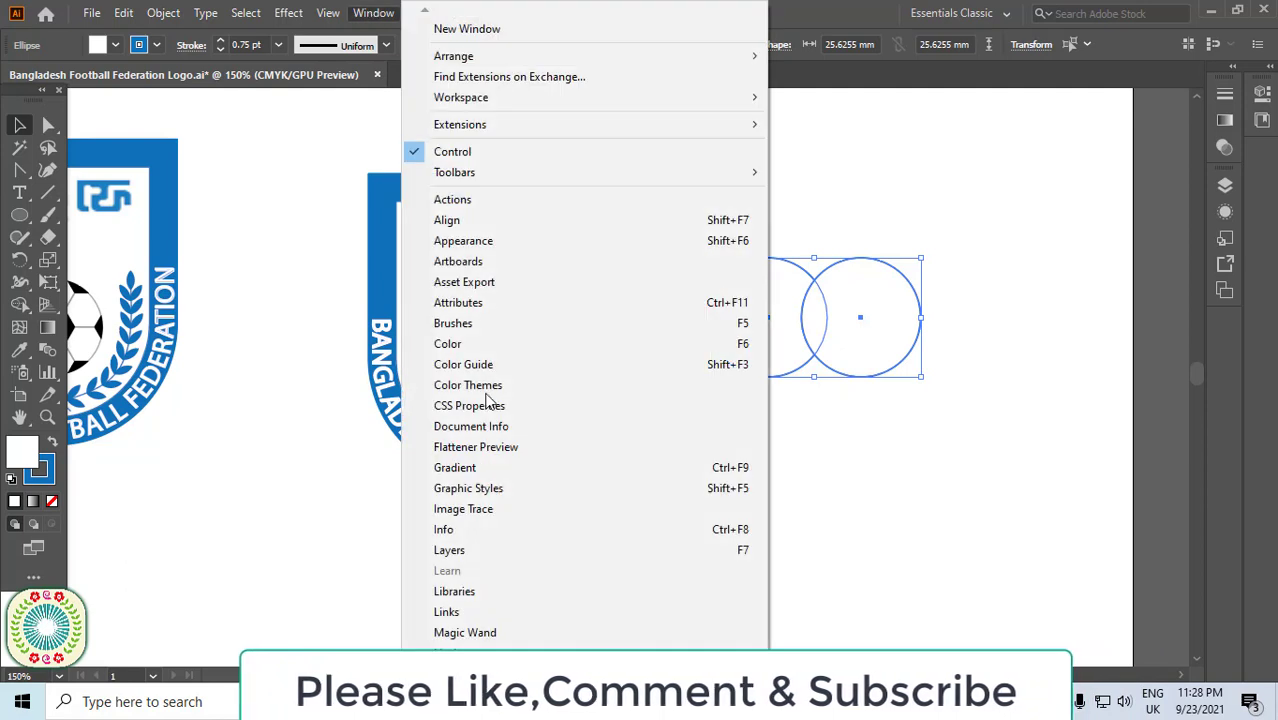
pyautogui.hotkey('ctrl', 'shift', 'F9')
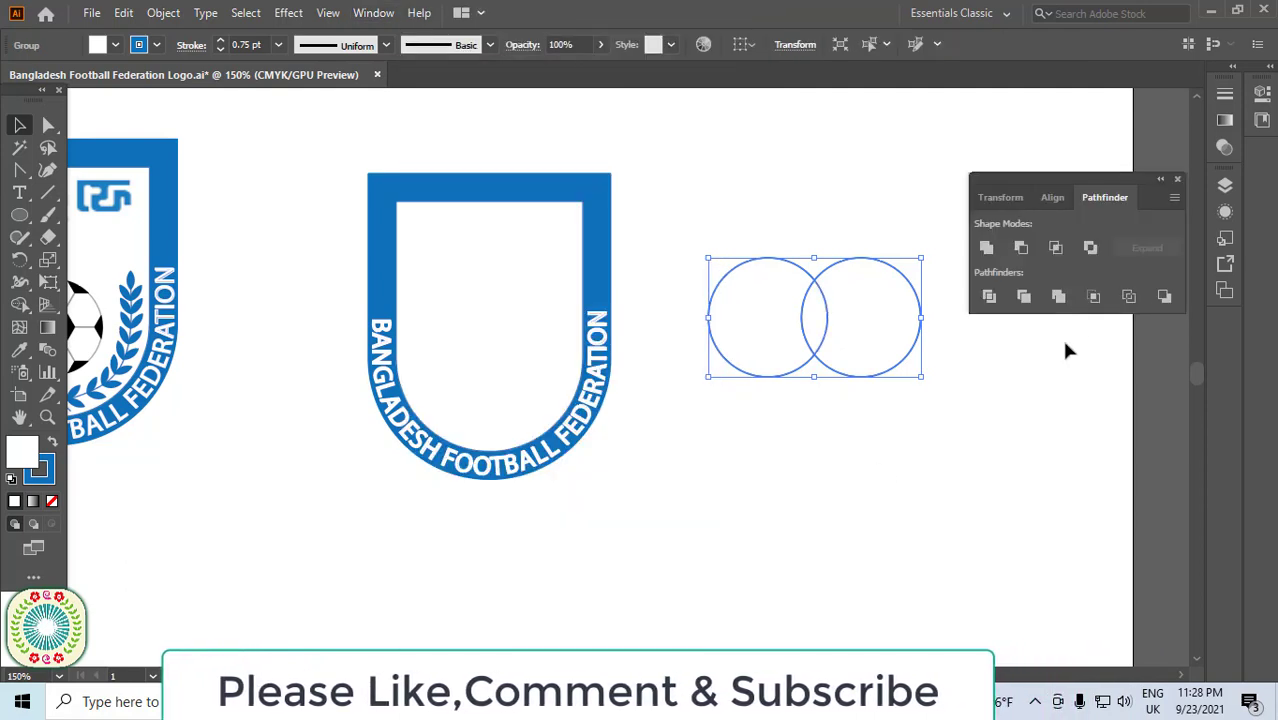
# - Intersect the circles into a lens shape, shrink it, and place it right of the shield
pyautogui.click(1055, 249)
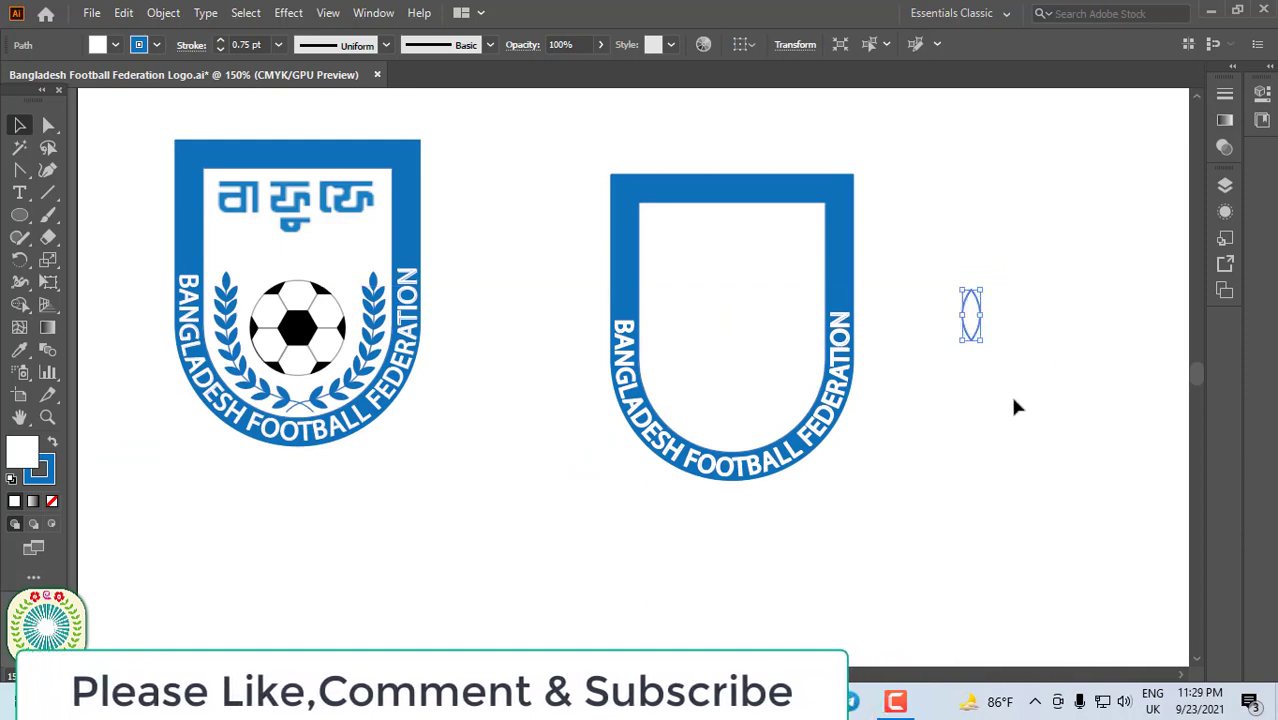
pyautogui.hotkey('ctrl', 'space')
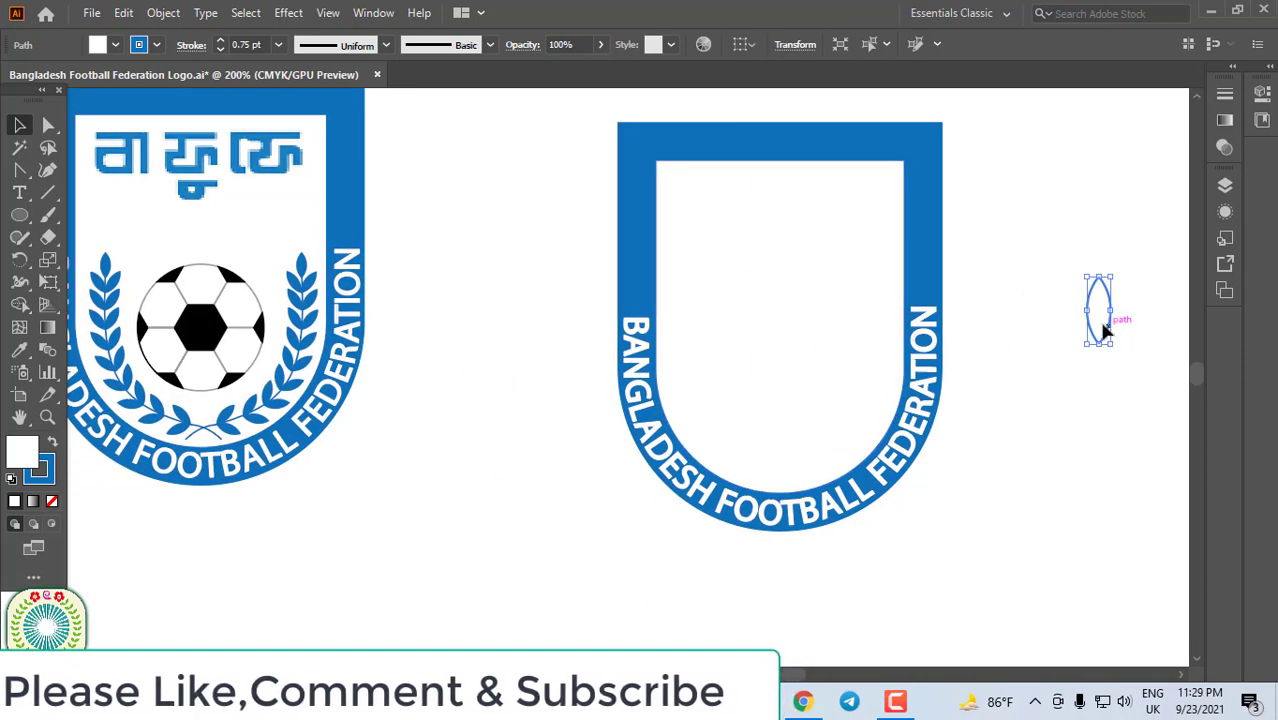
pyautogui.moveTo(1098, 310)
pyautogui.mouseDown()
pyautogui.moveTo(422, 272)
pyautogui.moveTo(433, 244)
pyautogui.mouseUp()
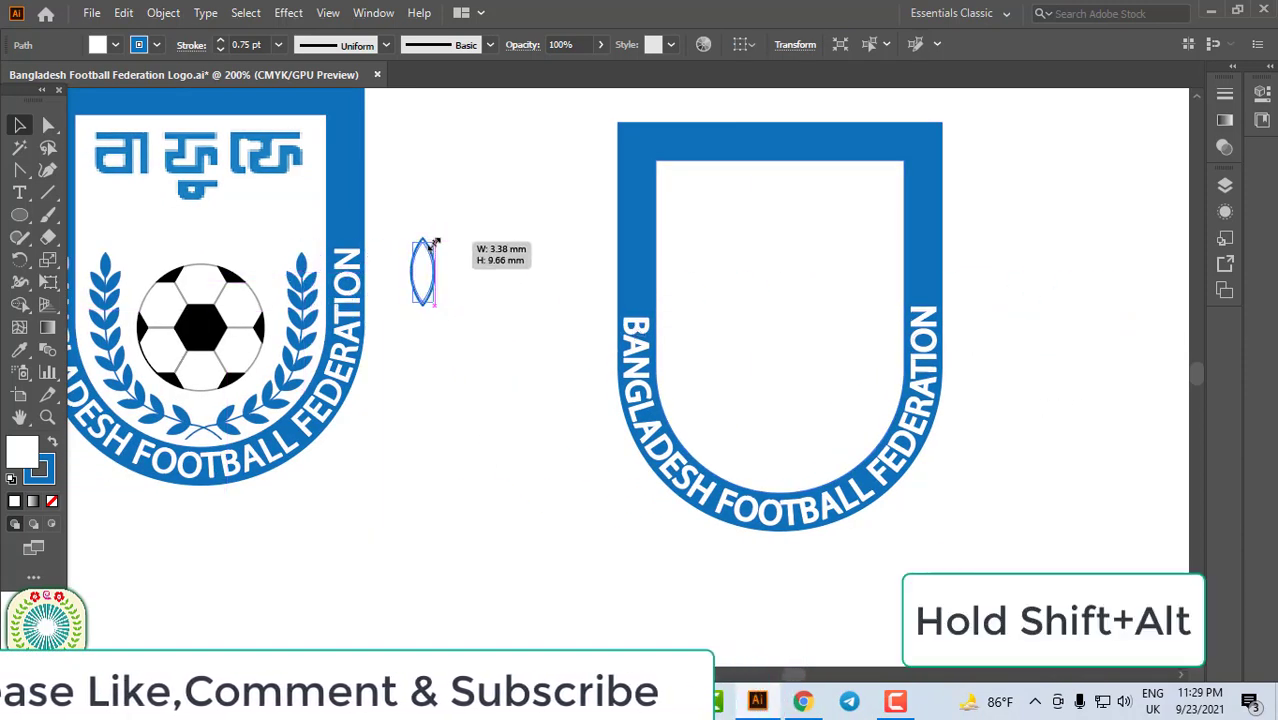
pyautogui.hotkey('ctrl', '+')
pyautogui.moveTo(779, 375); pyautogui.dragTo(768, 392)
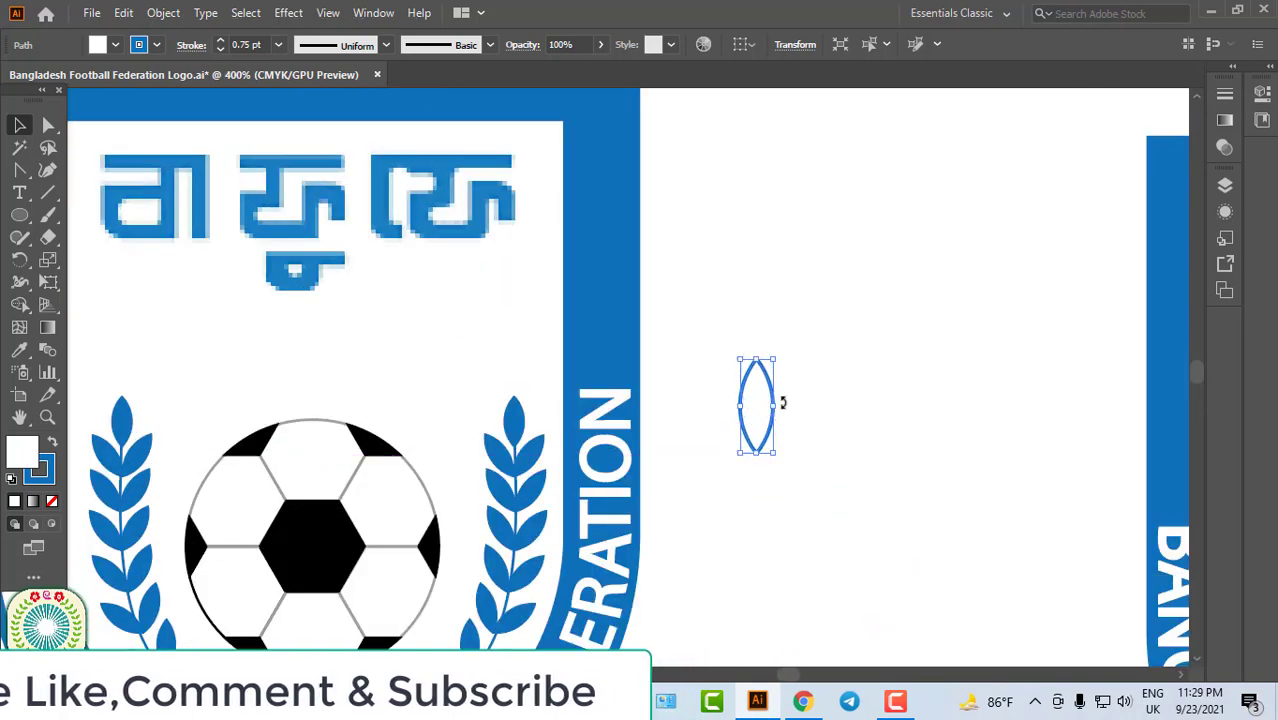
pyautogui.hotkey('ctrl', '-')
pyautogui.hotkey('ctrl', '-')
pyautogui.hotkey('ctrl', '-')
pyautogui.moveTo(346, 301); pyautogui.dragTo(853, 346)
pyautogui.click(853, 346)
# - Move the football into the new shield and bring it to the front
pyautogui.hscroll(-2, 600, 380)
pyautogui.moveTo(301, 388)
pyautogui.mouseDown()
pyautogui.moveTo(303, 353)
pyautogui.moveTo(700, 395)
pyautogui.mouseUp()
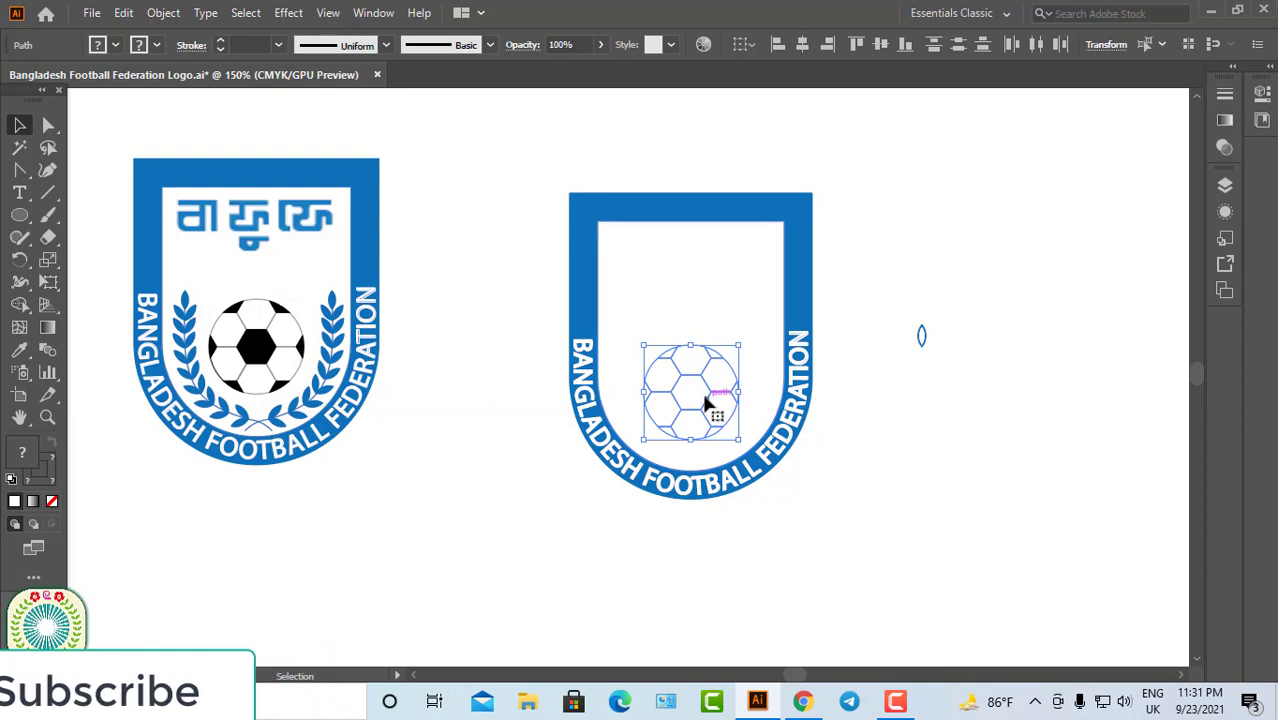
pyautogui.rightClick(705, 402)
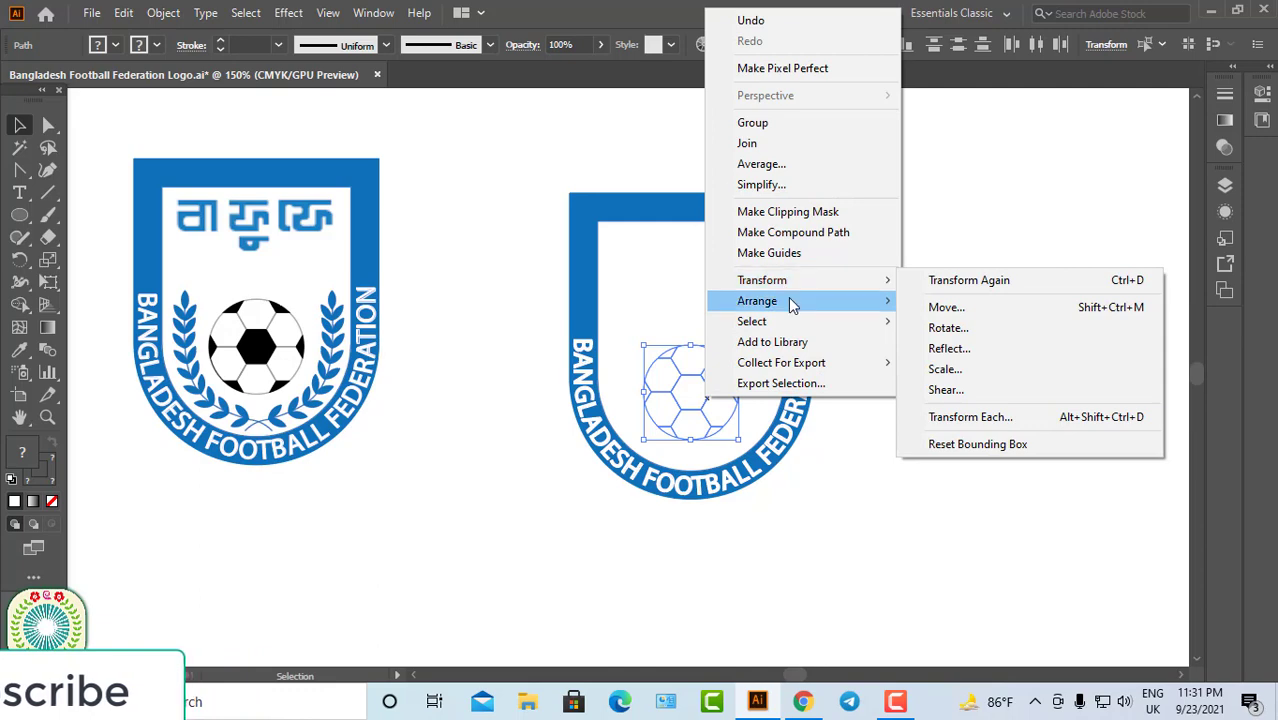
pyautogui.moveTo(757, 301)
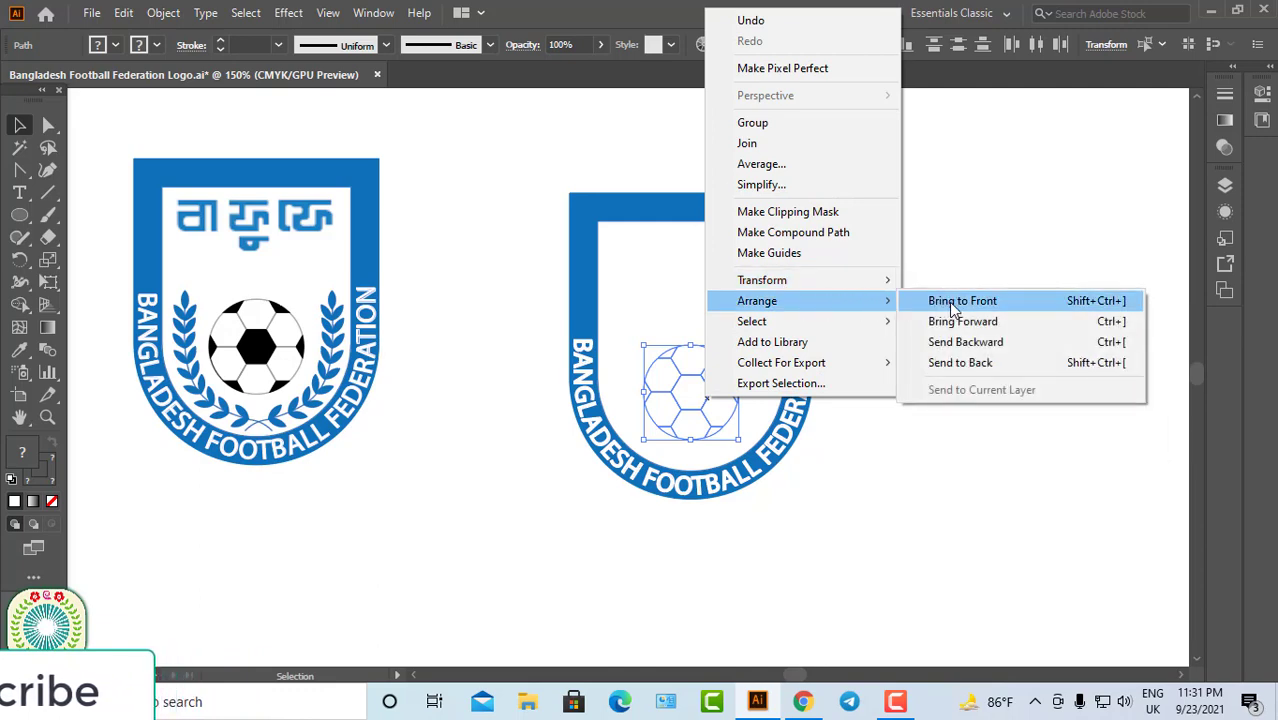
pyautogui.click(960, 301)
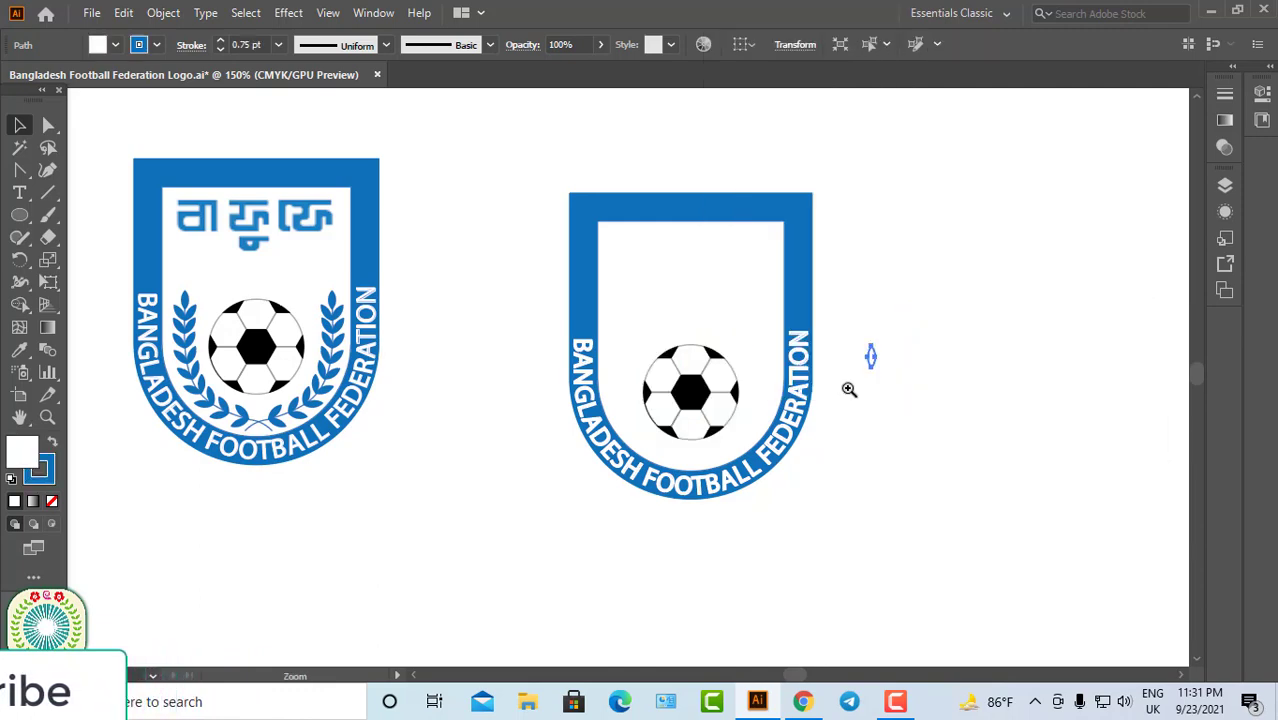
pyautogui.hotkey('ctrl', '+')
# - Give the lens-shaped leaf a blue fill and a 0.5 pt stroke
pyautogui.click(625, 355)
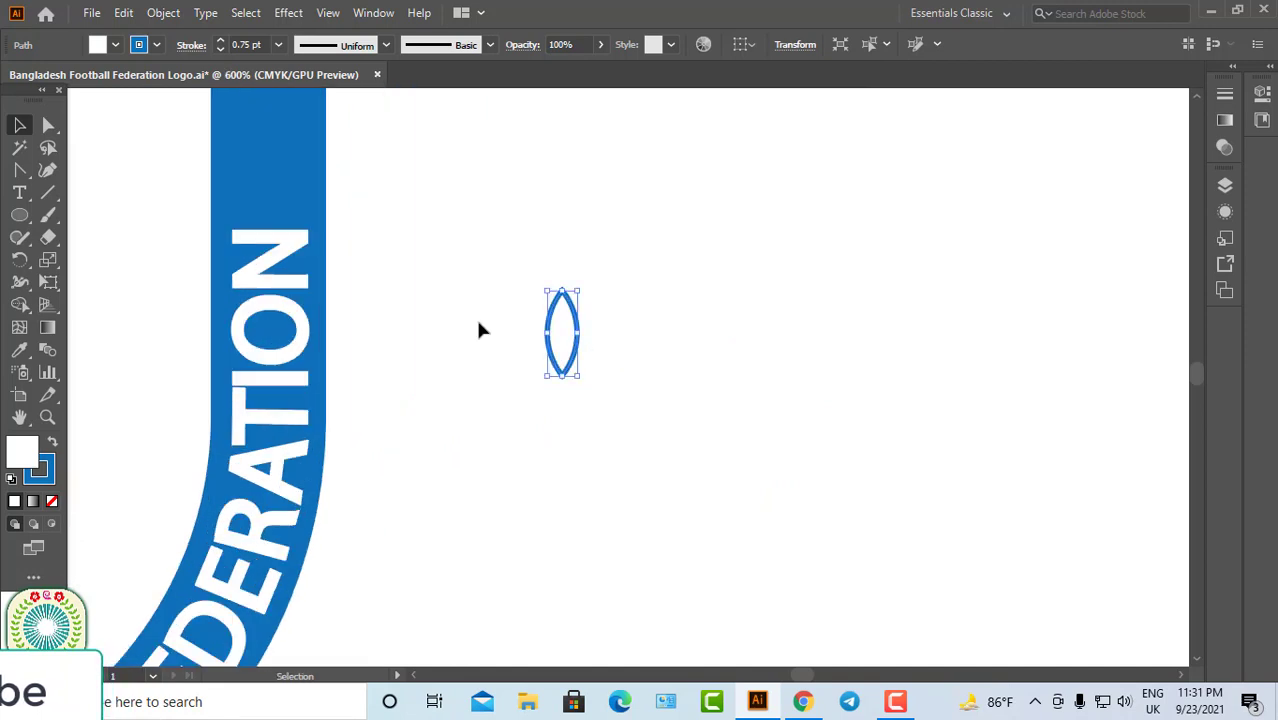
pyautogui.click(115, 45)
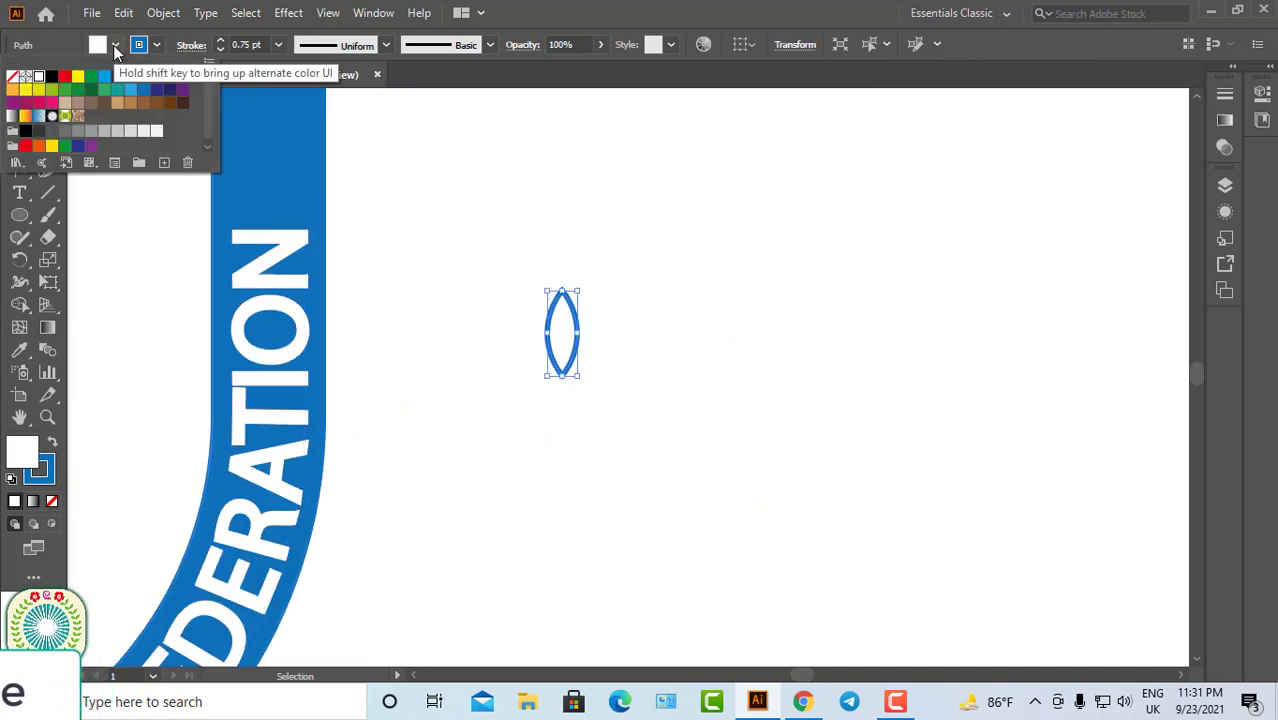
pyautogui.click(141, 94)
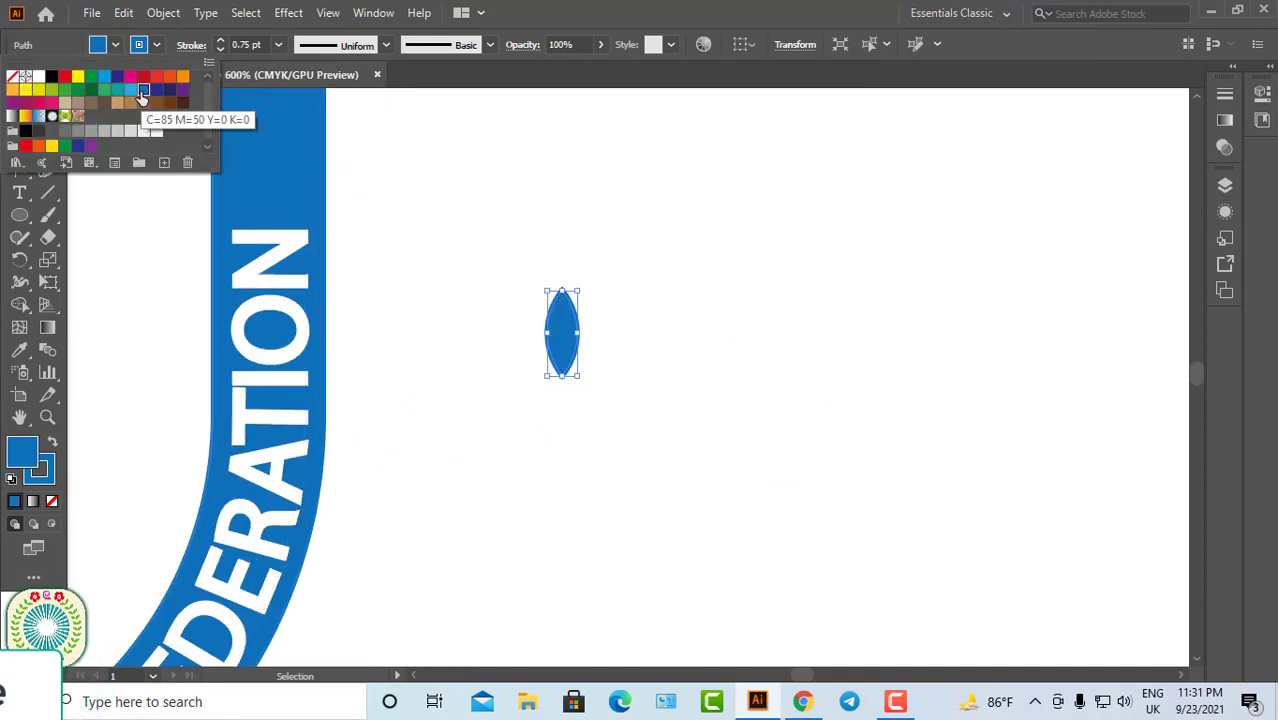
pyautogui.click(497, 287)
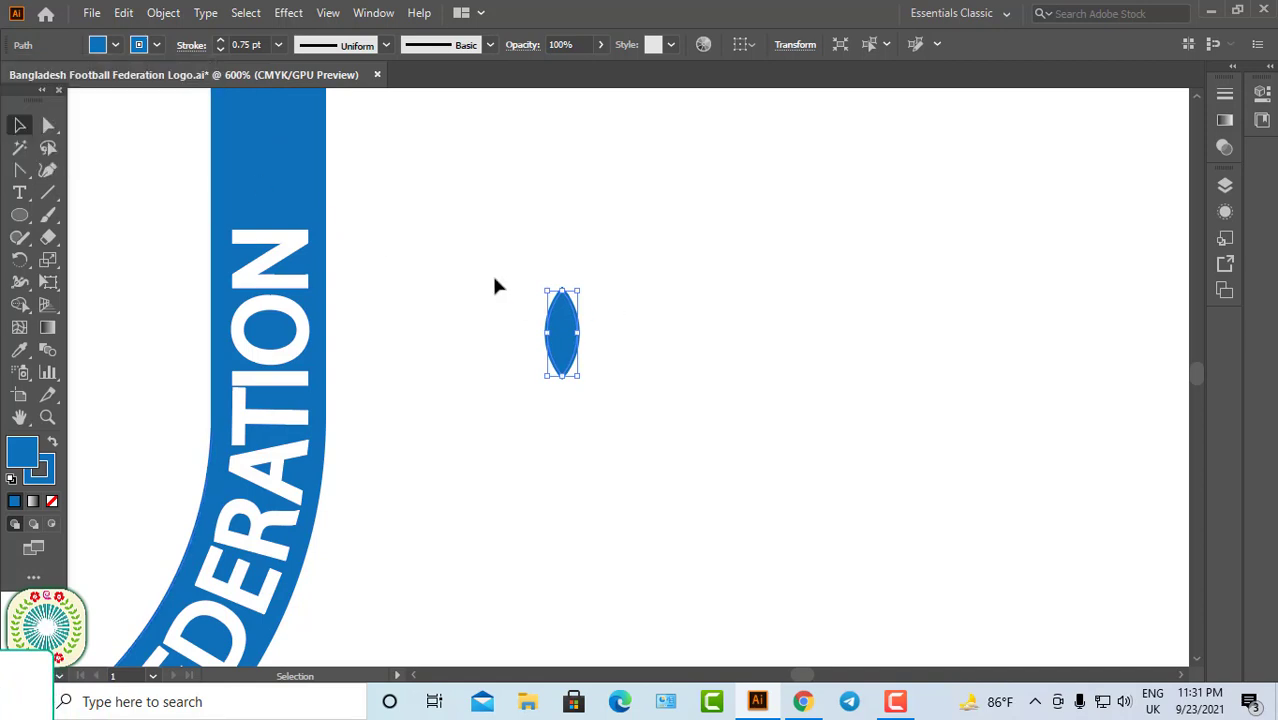
pyautogui.click(219, 49)
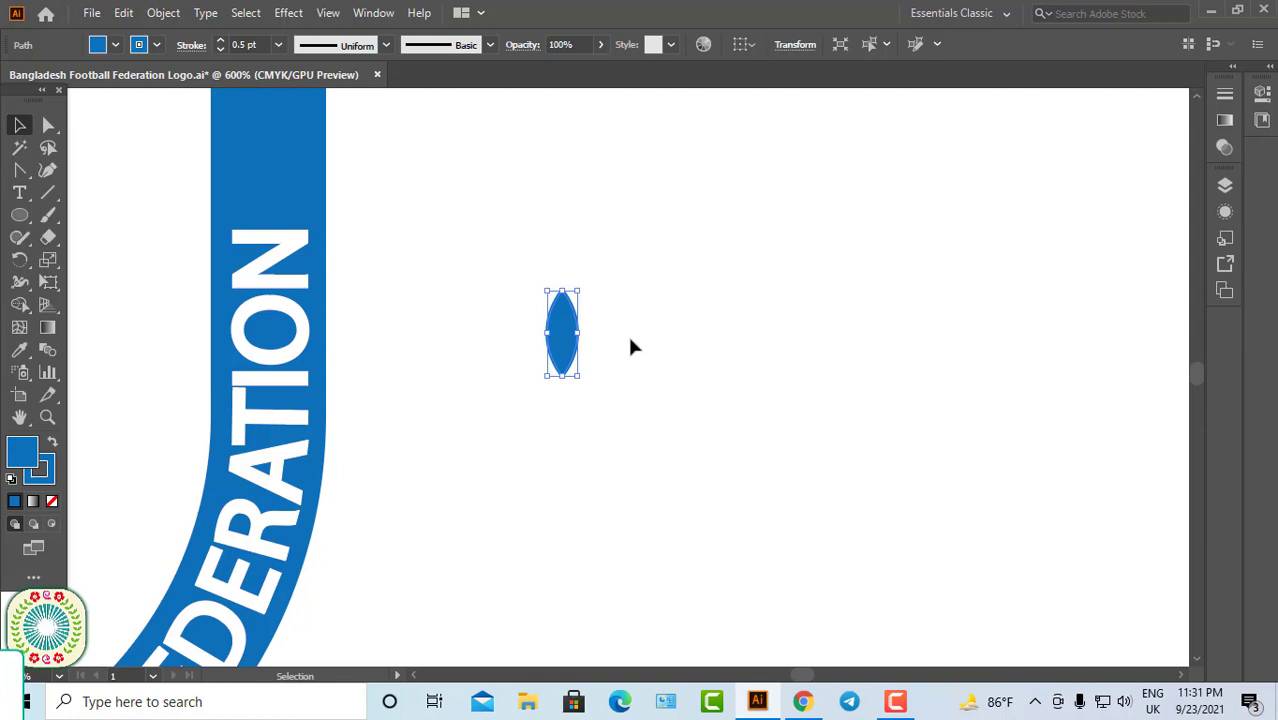
pyautogui.click(19, 259)
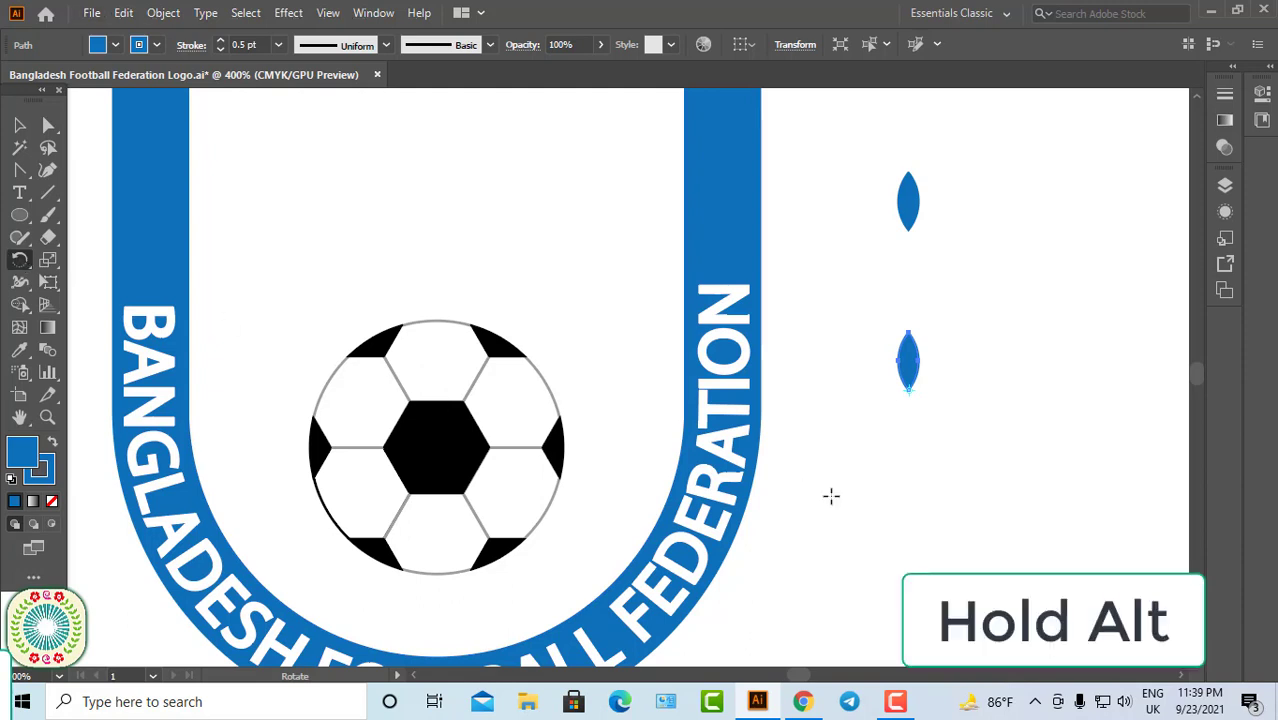
# - Add two 30° rotated copies of the leaf pivoting on its base, one each direction
pyautogui.keyDown('alt'); pyautogui.click(909, 391); pyautogui.keyUp('alt')
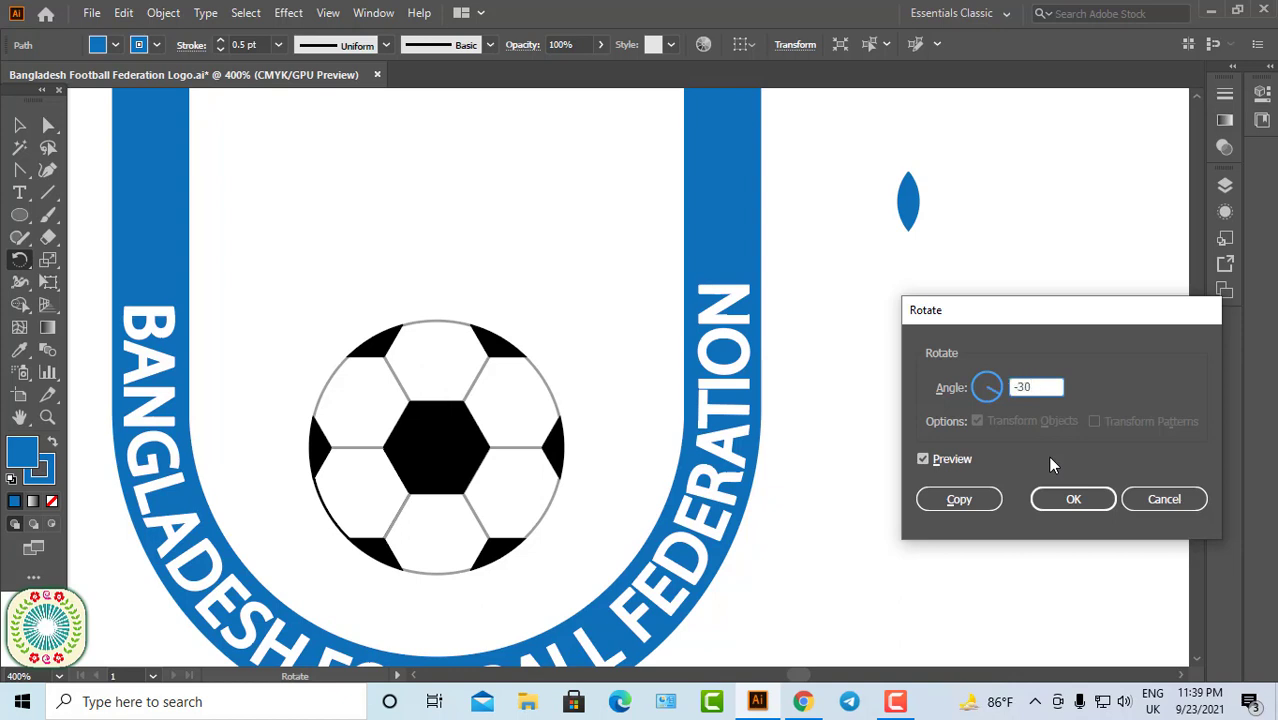
pyautogui.click(959, 499)
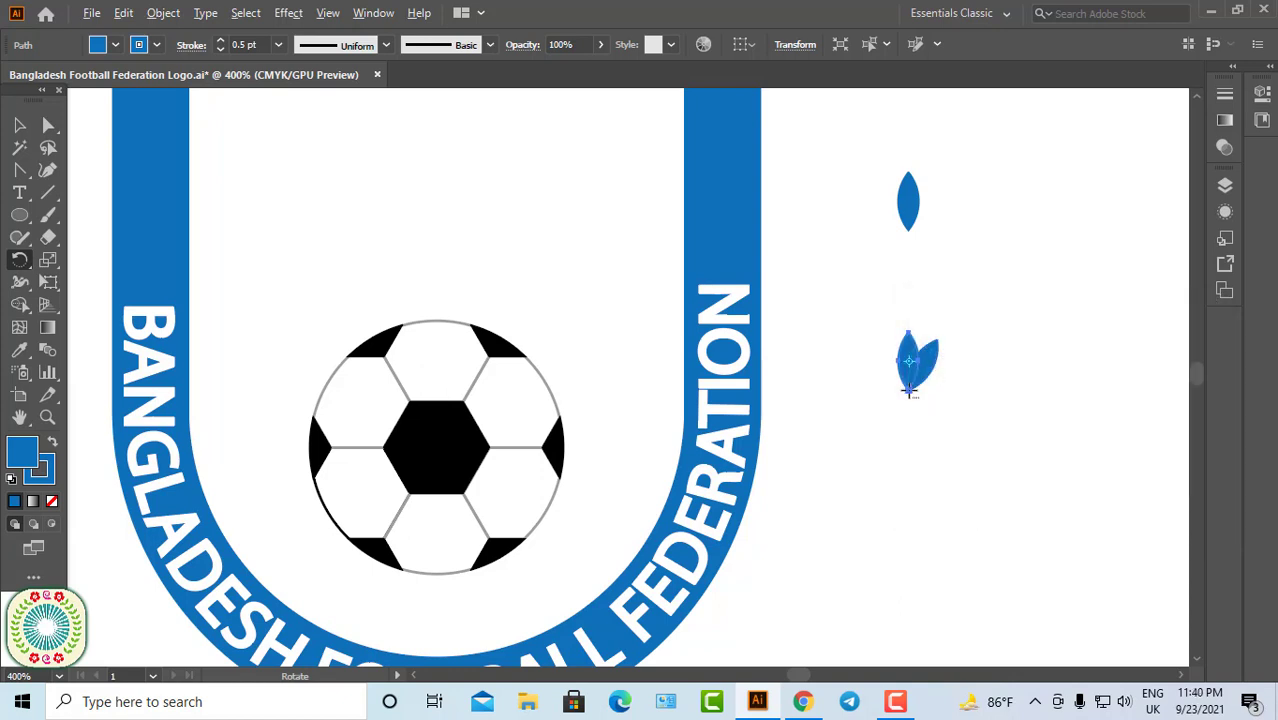
pyautogui.keyDown('alt'); pyautogui.click(908, 390); pyautogui.keyUp('alt')
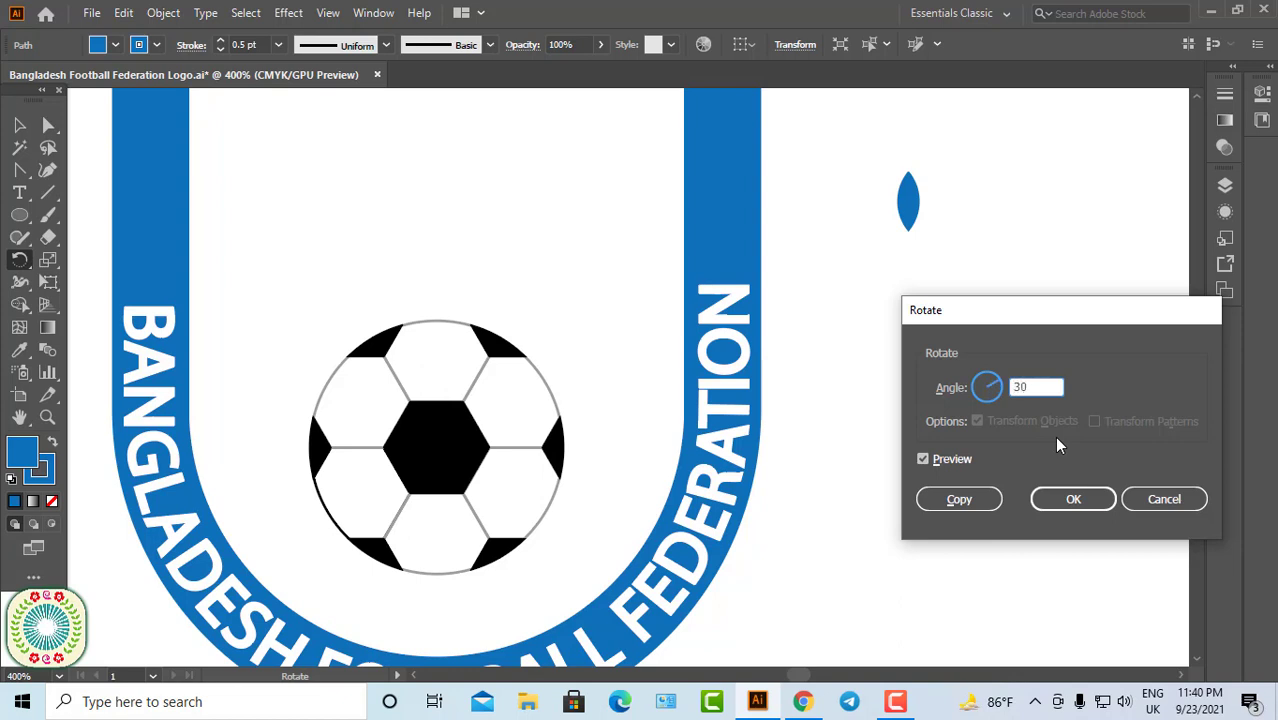
pyautogui.click(960, 500)
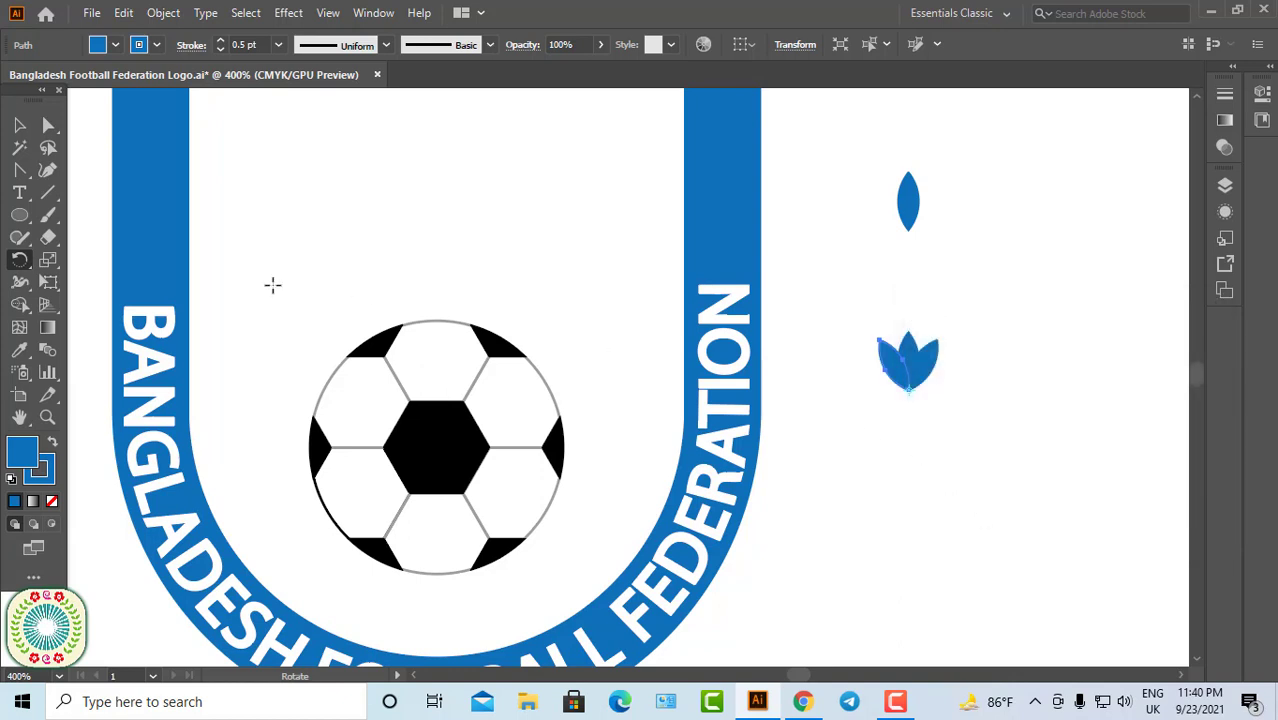
# - Delete the middle petal and select the remaining two-petal leaf pair
pyautogui.click(20, 128)
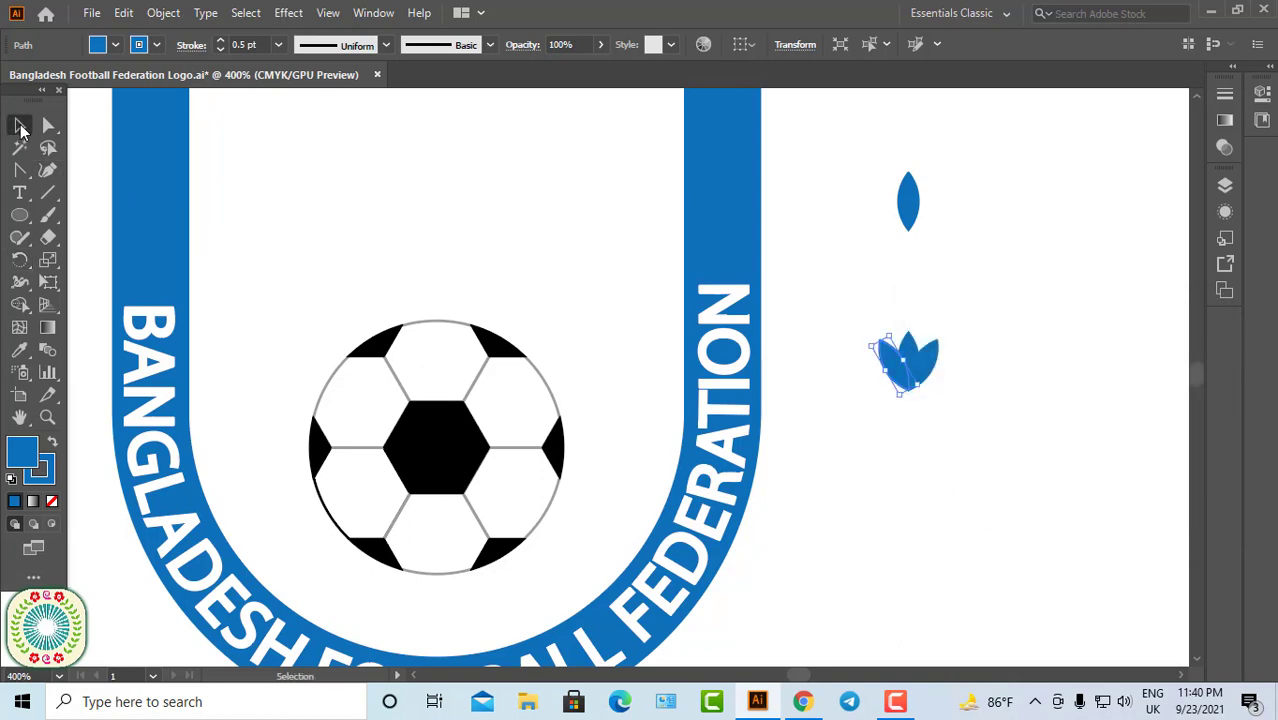
pyautogui.click(990, 425)
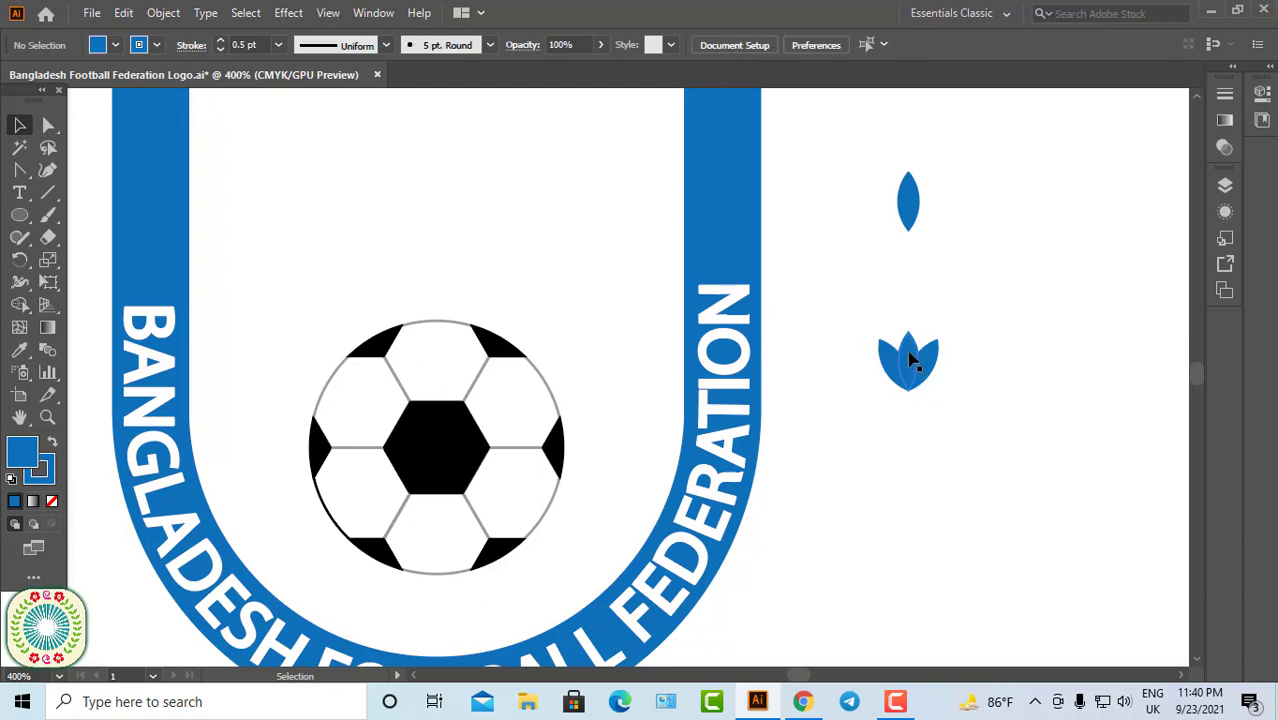
pyautogui.click(912, 362)
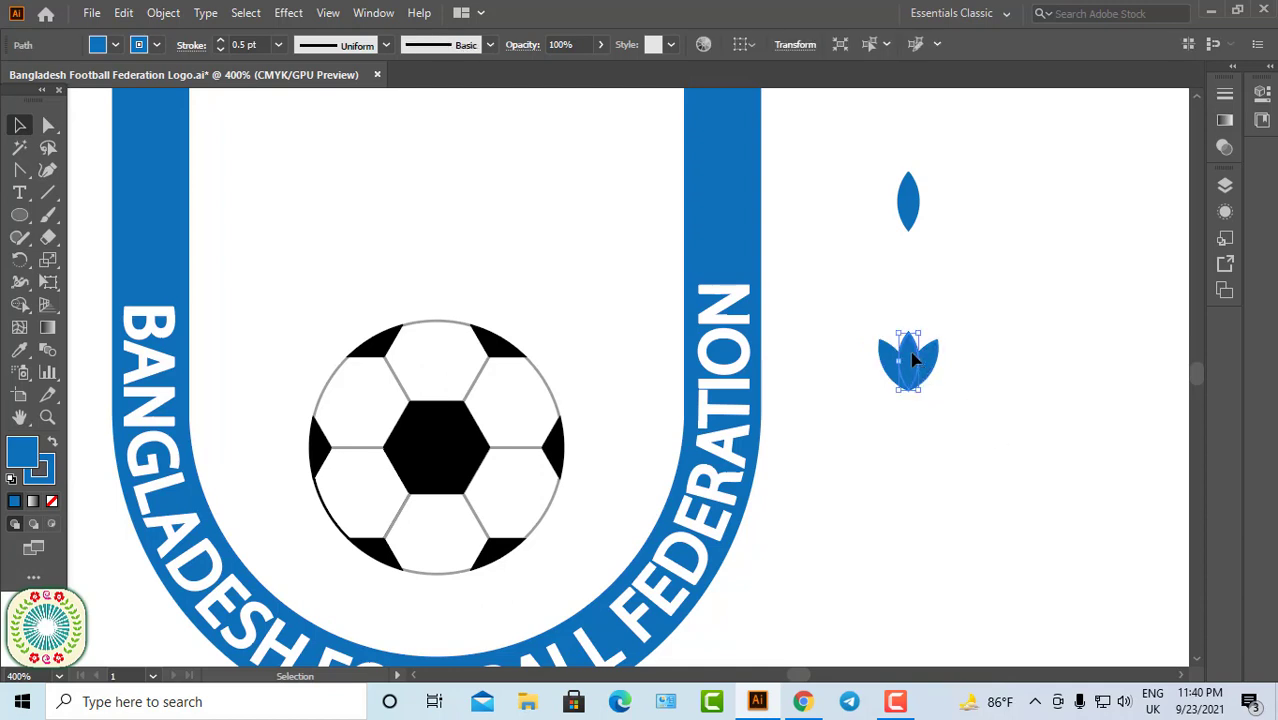
pyautogui.press('Delete')
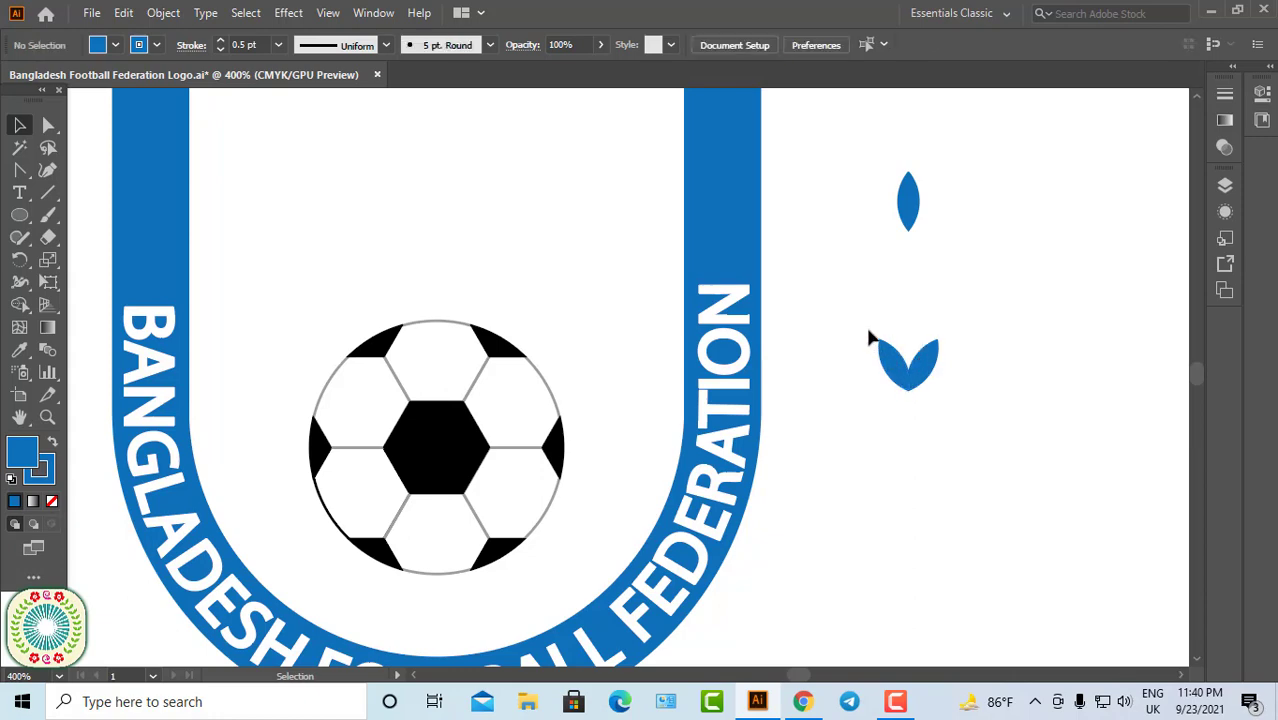
pyautogui.moveTo(869, 338); pyautogui.dragTo(968, 392)
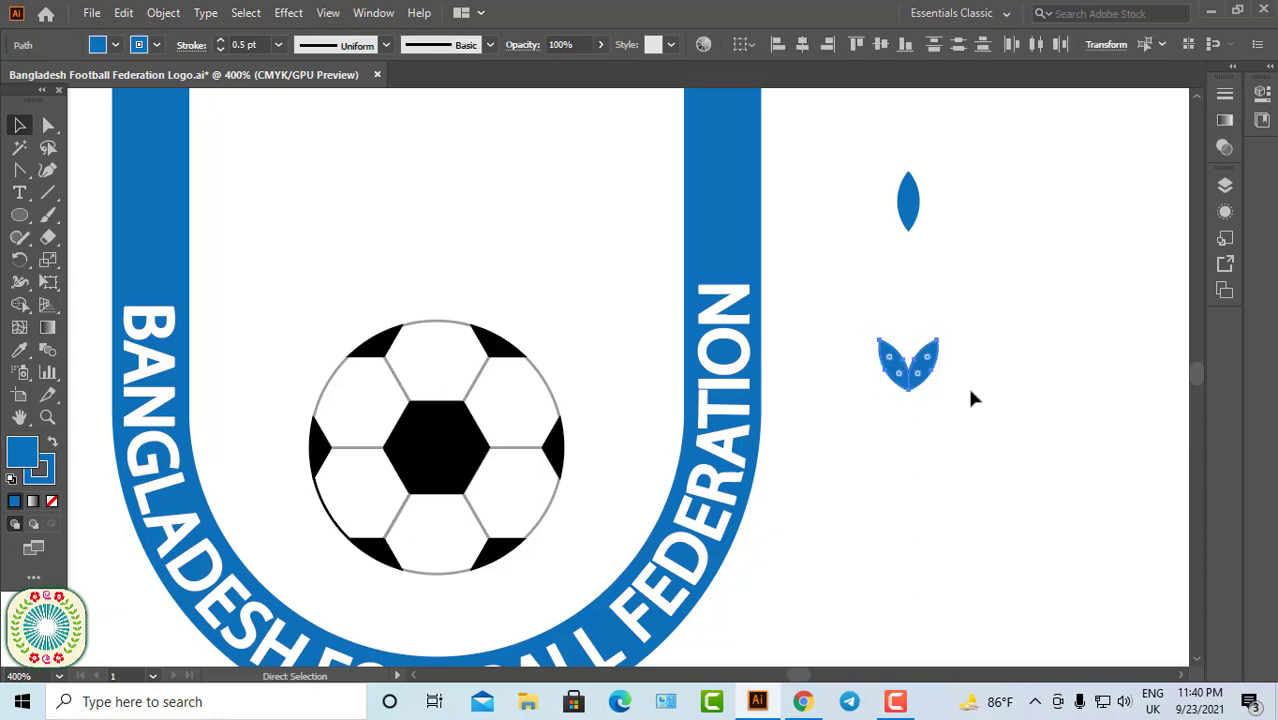
# - Group the V-shaped leaf pair, Alt-drag a duplicate straight below, and select both pairs
pyautogui.hotkey('ctrl', '-')
pyautogui.rightClick(710, 295)
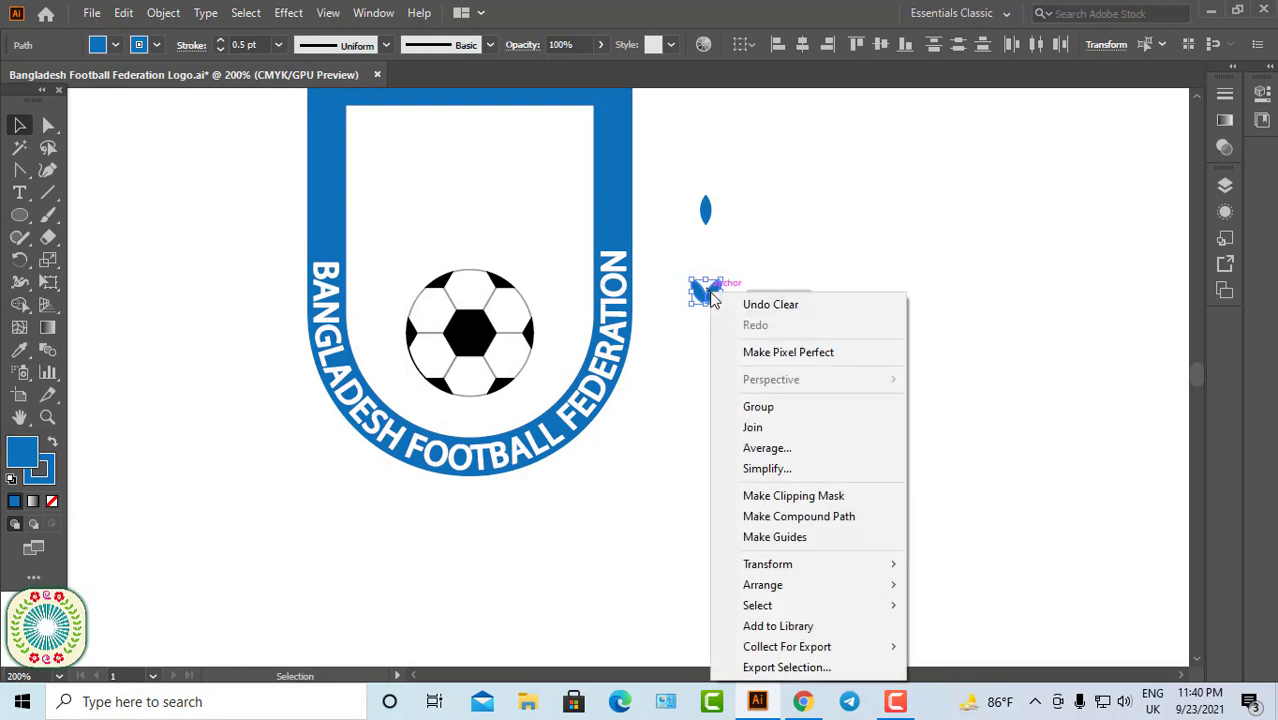
pyautogui.click(758, 407)
pyautogui.moveTo(710, 290); pyautogui.dragTo(712, 538)
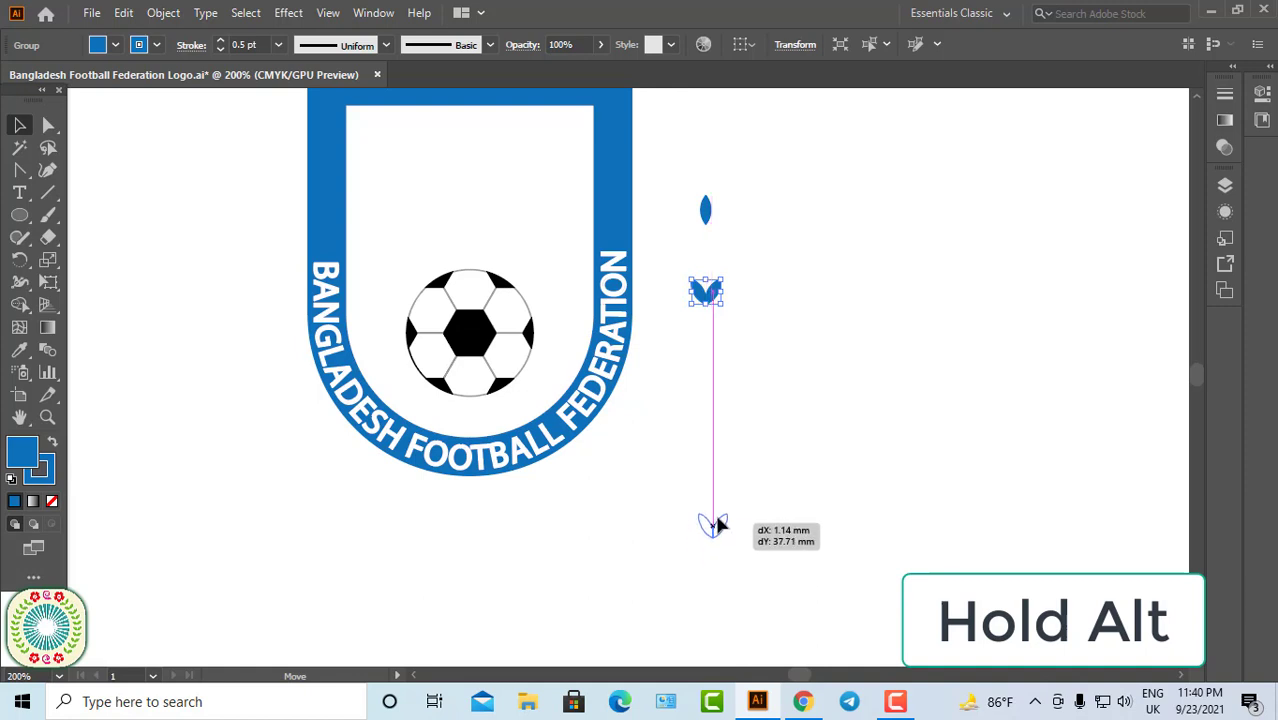
pyautogui.moveTo(712, 538); pyautogui.dragTo(706, 522)
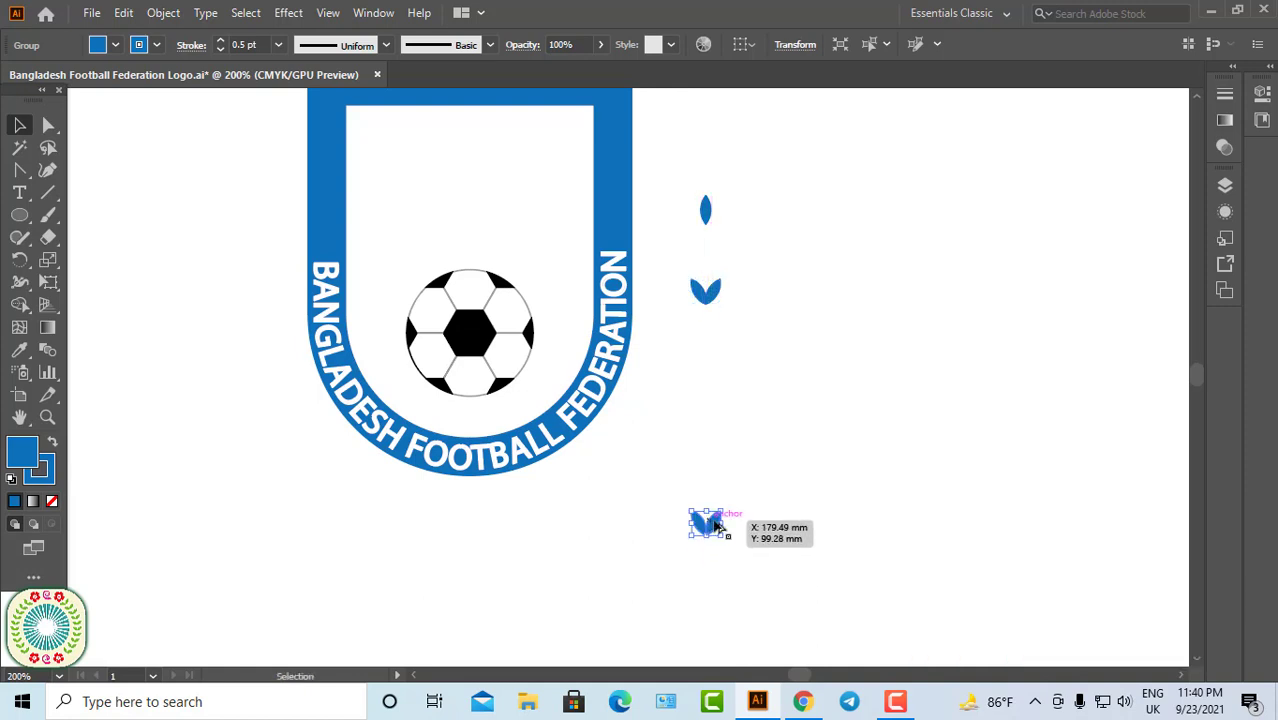
pyautogui.click(680, 326)
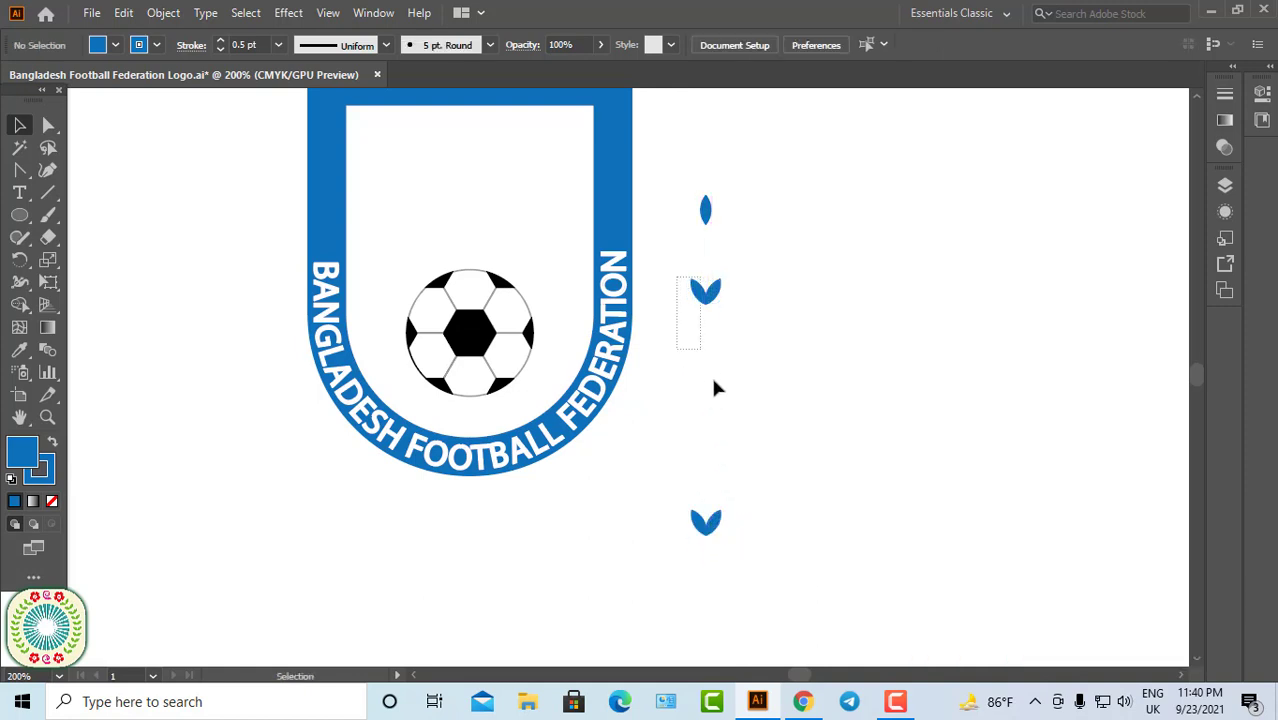
pyautogui.moveTo(752, 546); pyautogui.dragTo(755, 547)
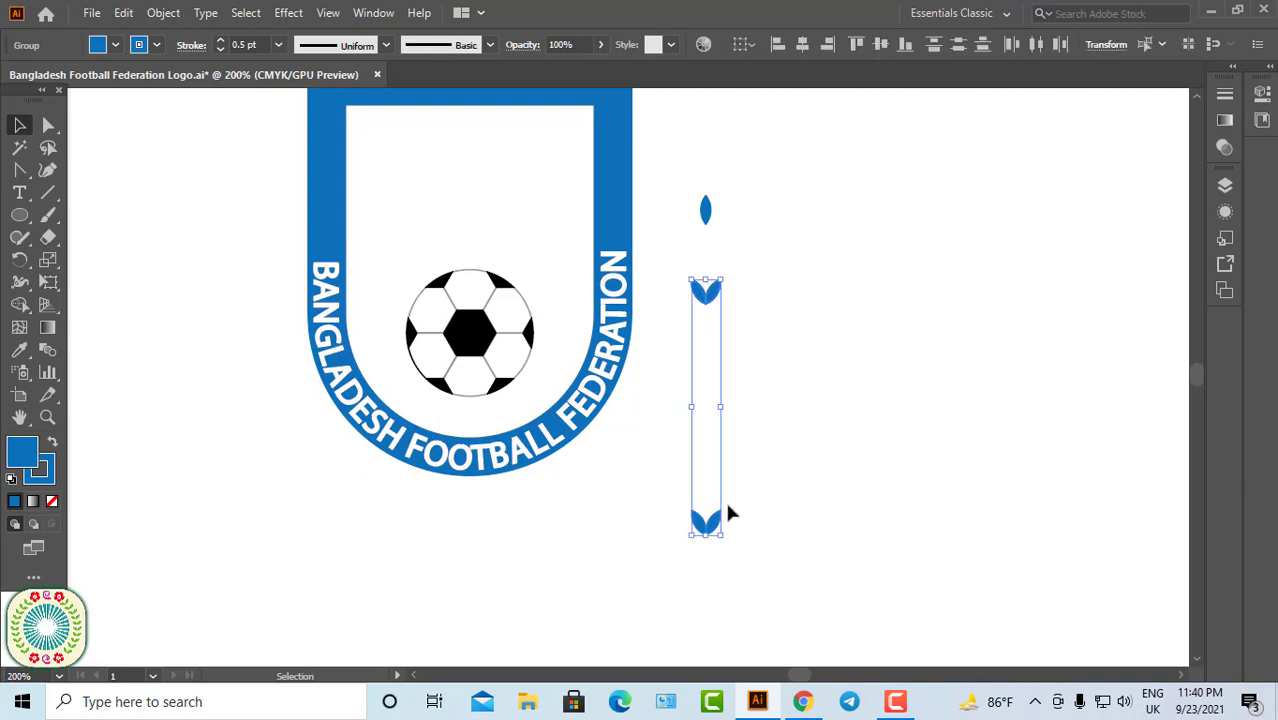
# - Blend the two leaf pairs using 7 specified steps aligned to the path
pyautogui.click(165, 20)
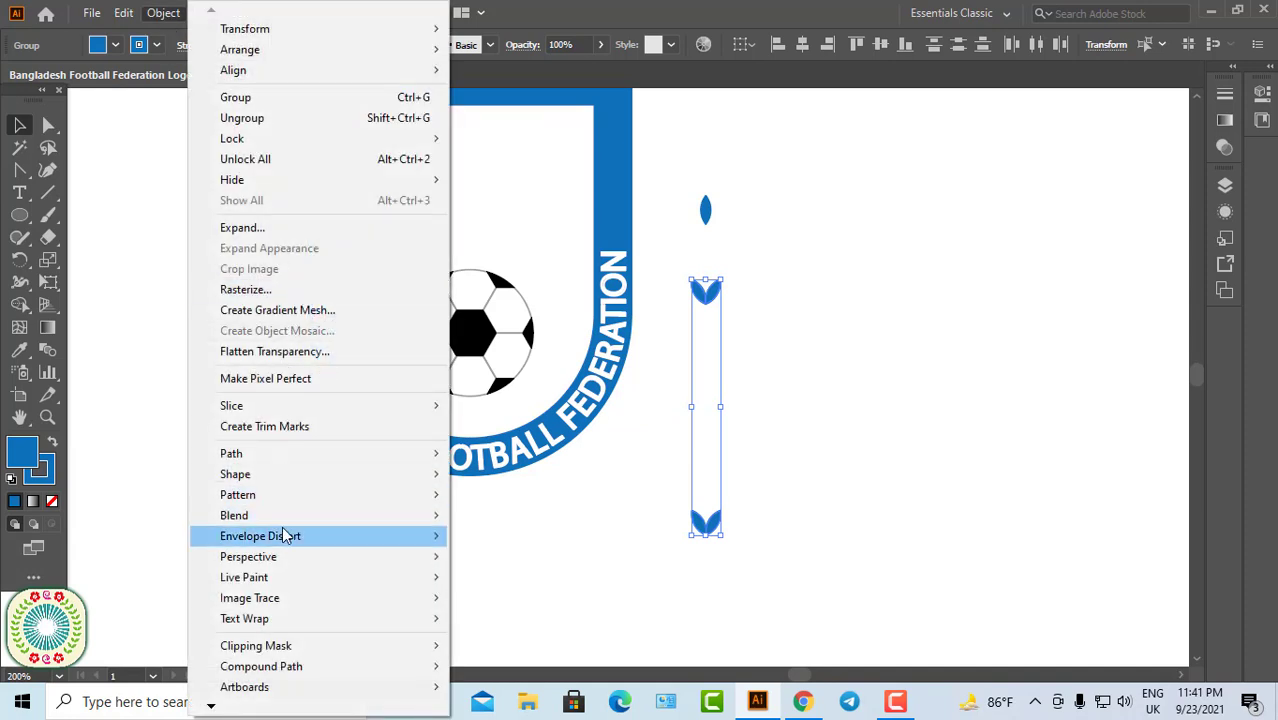
pyautogui.moveTo(300, 515)
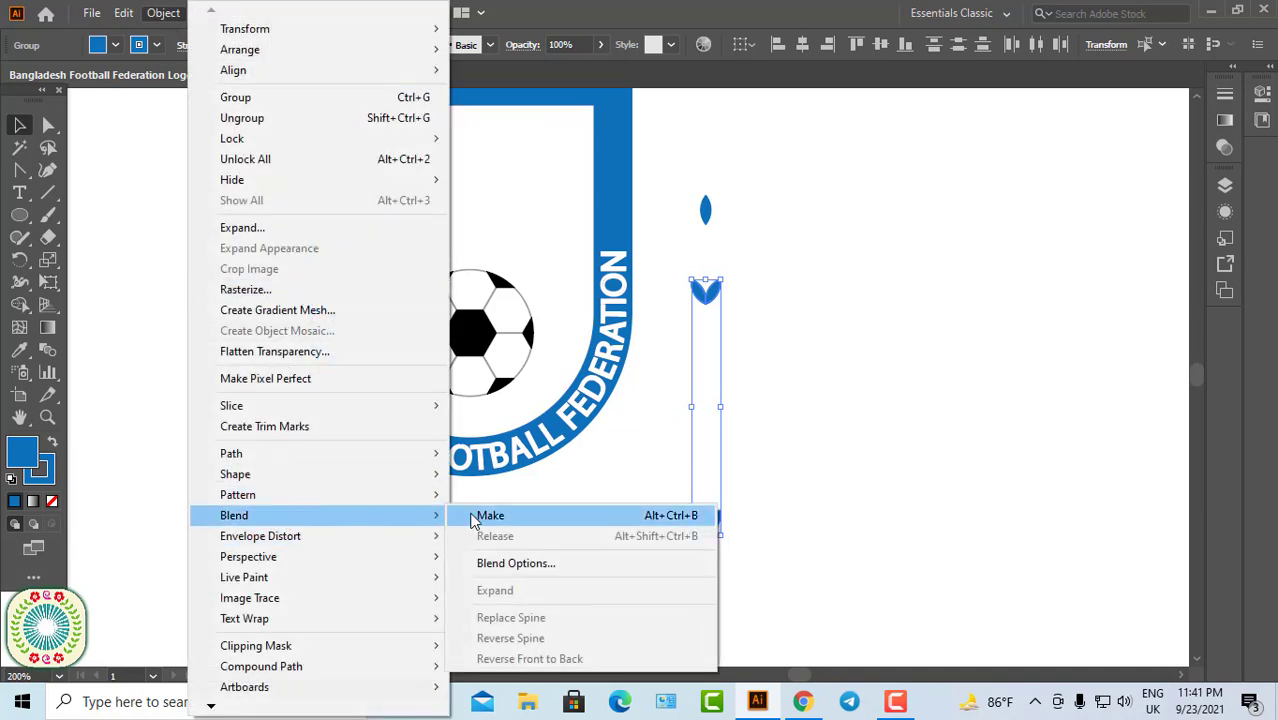
pyautogui.click(519, 563)
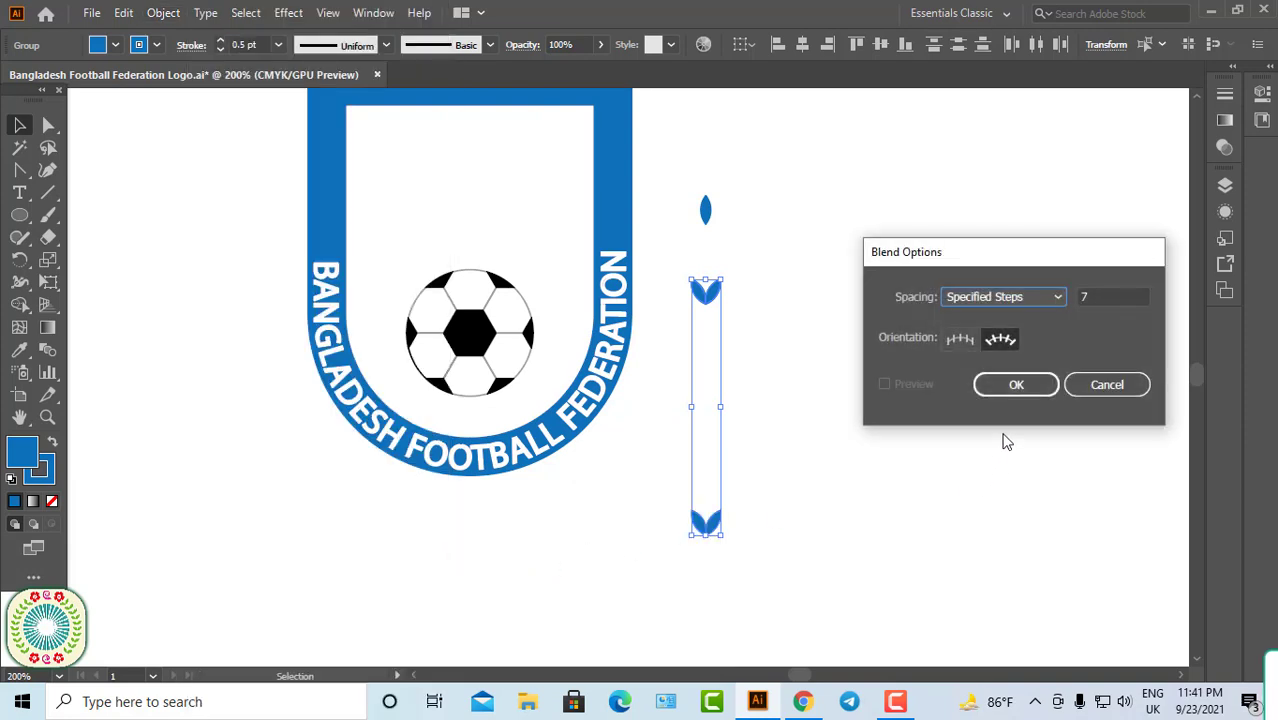
pyautogui.click(1010, 347)
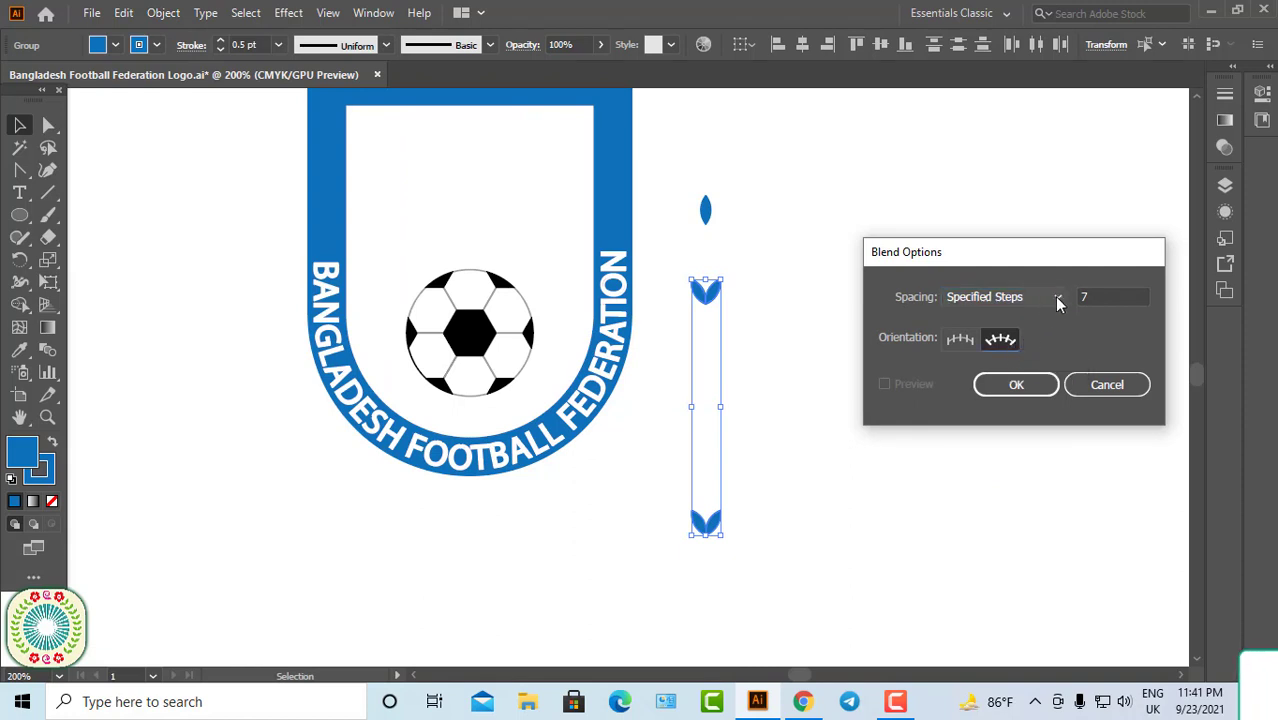
pyautogui.click(1053, 299)
pyautogui.click(1030, 338)
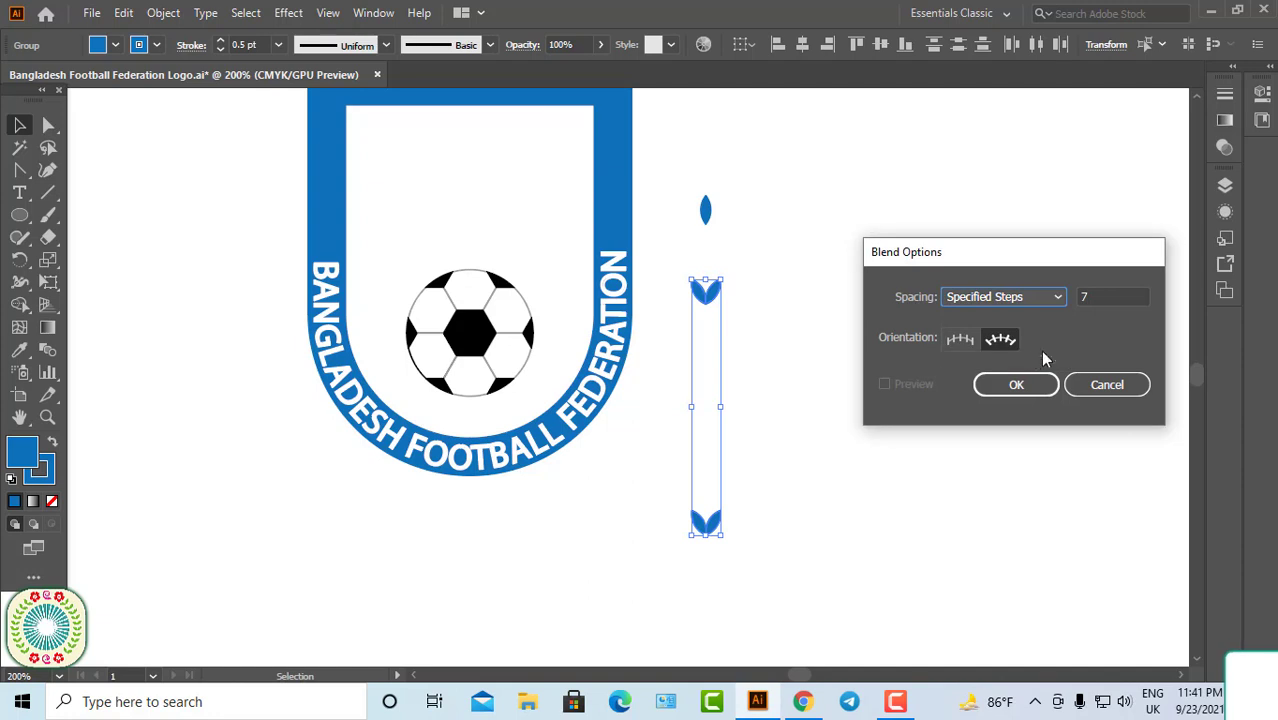
pyautogui.press('Tab')
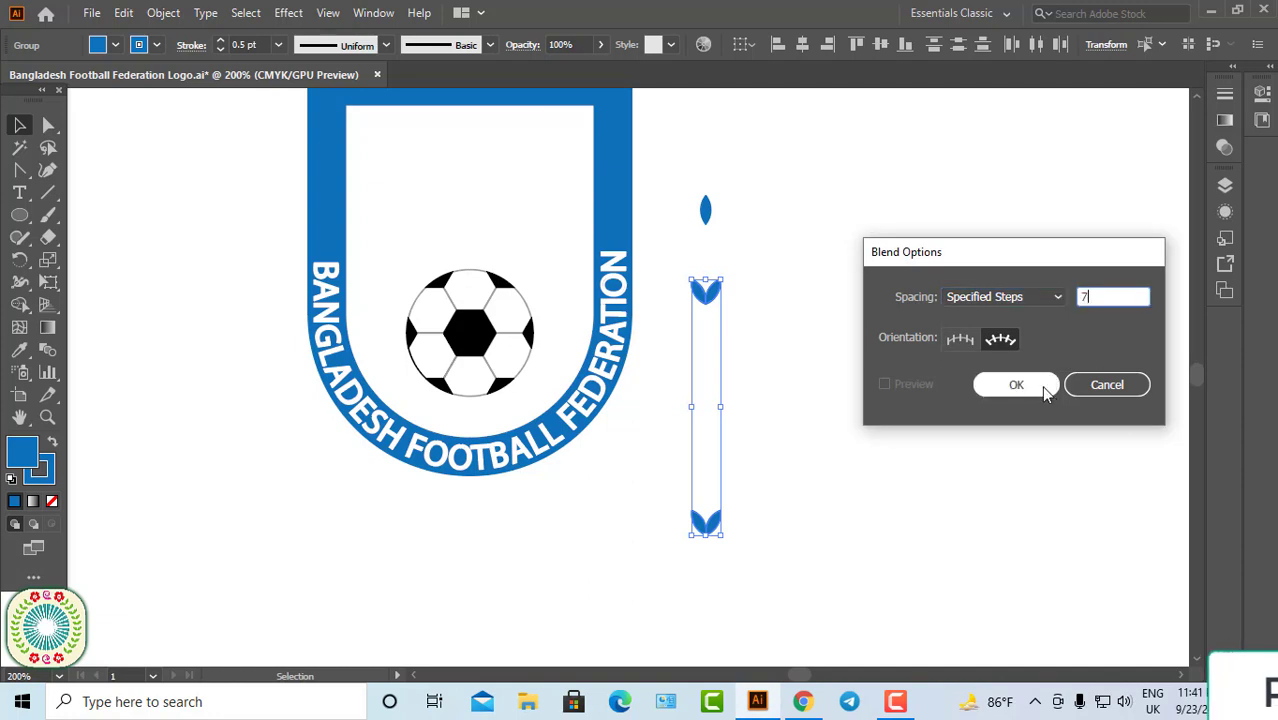
pyautogui.click(1046, 385)
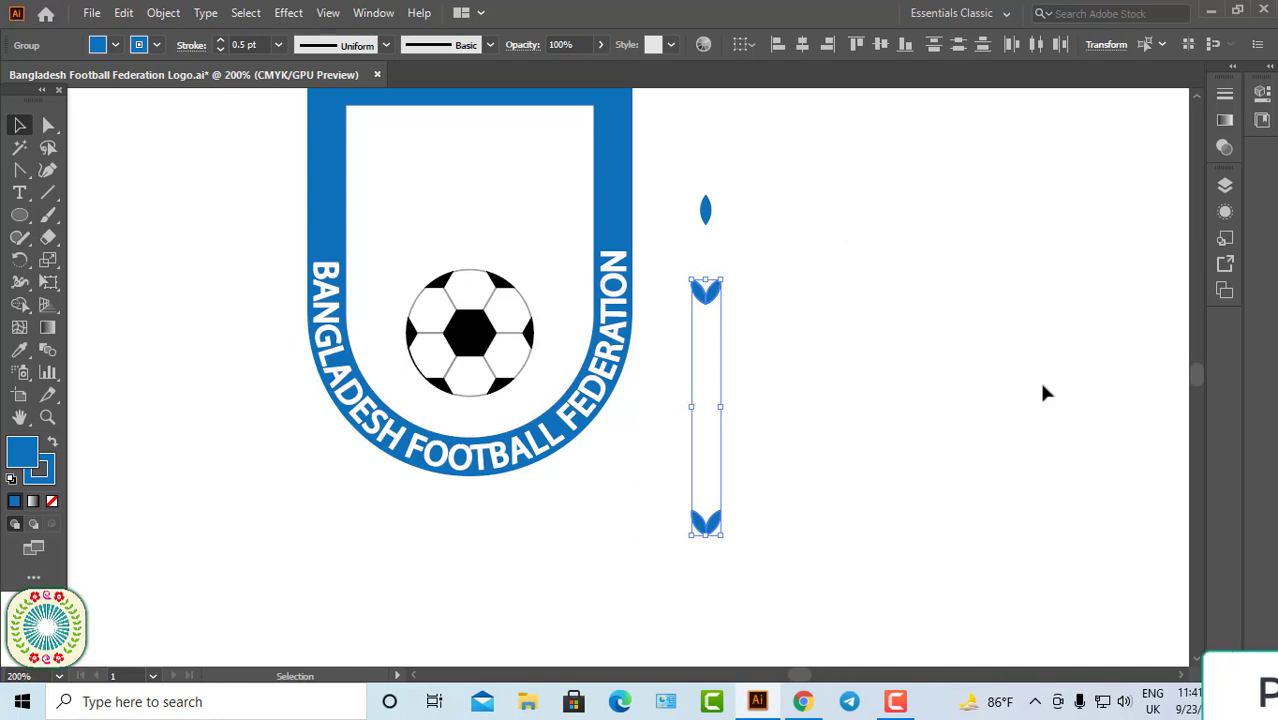
pyautogui.click(163, 13)
pyautogui.moveTo(234, 515)
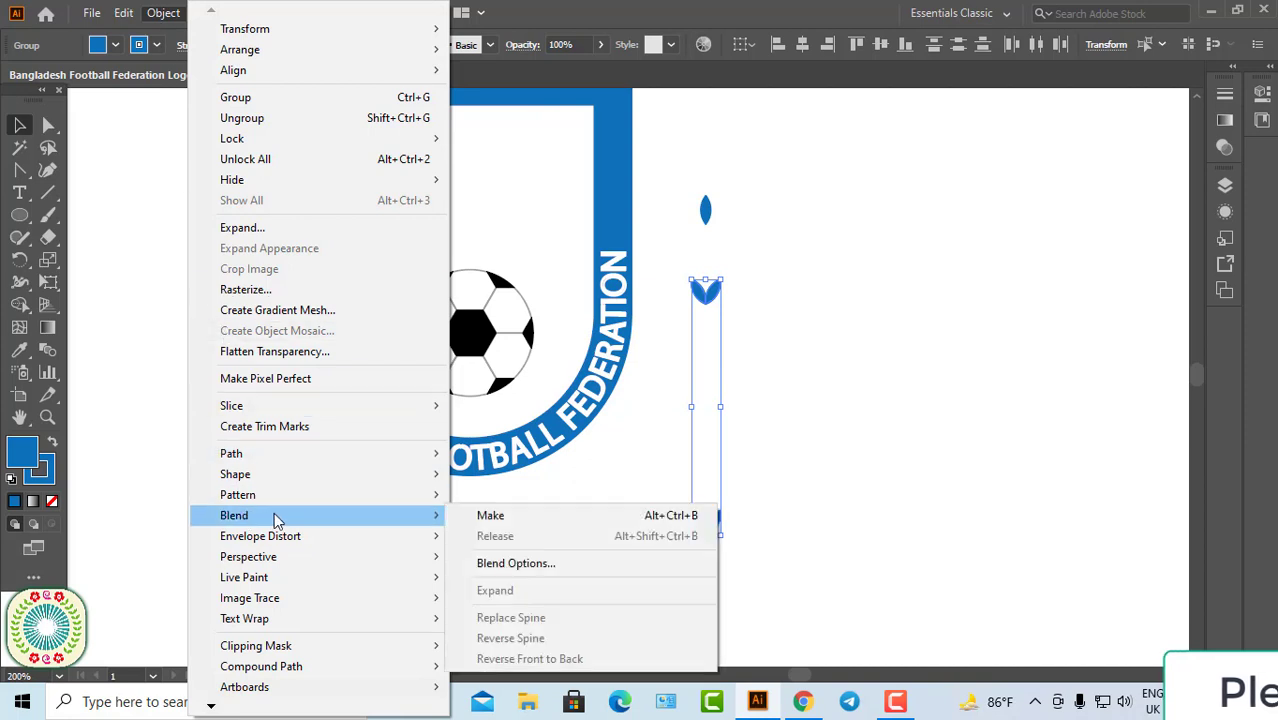
pyautogui.click(490, 516)
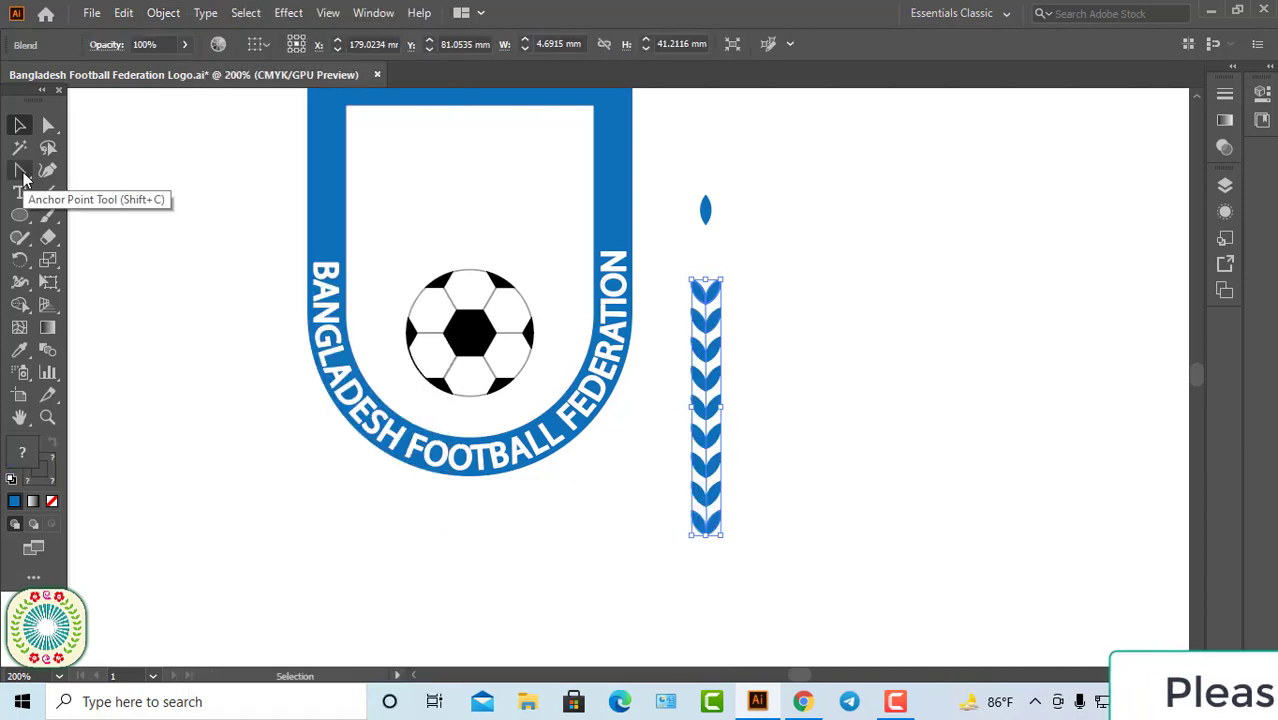
# - Curve the leaf column's spine and move the branch onto the badge beside the football
pyautogui.click(21, 172)
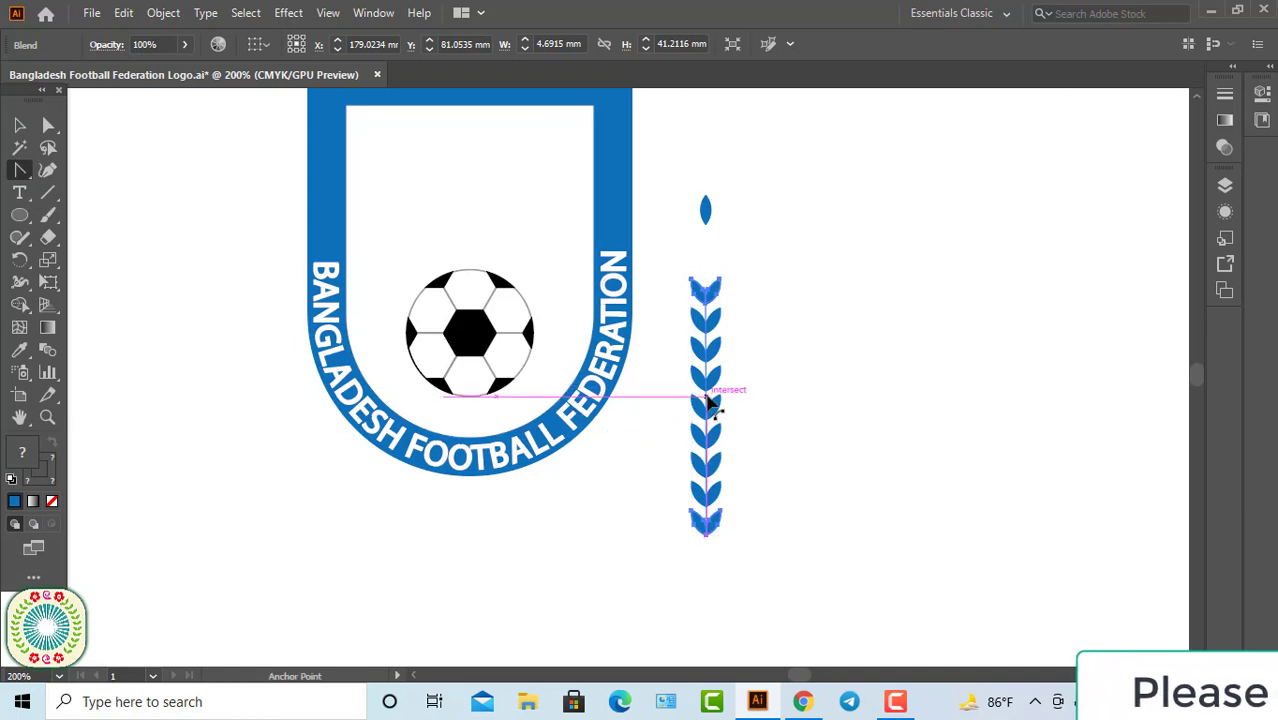
pyautogui.moveTo(706, 403); pyautogui.dragTo(730, 415)
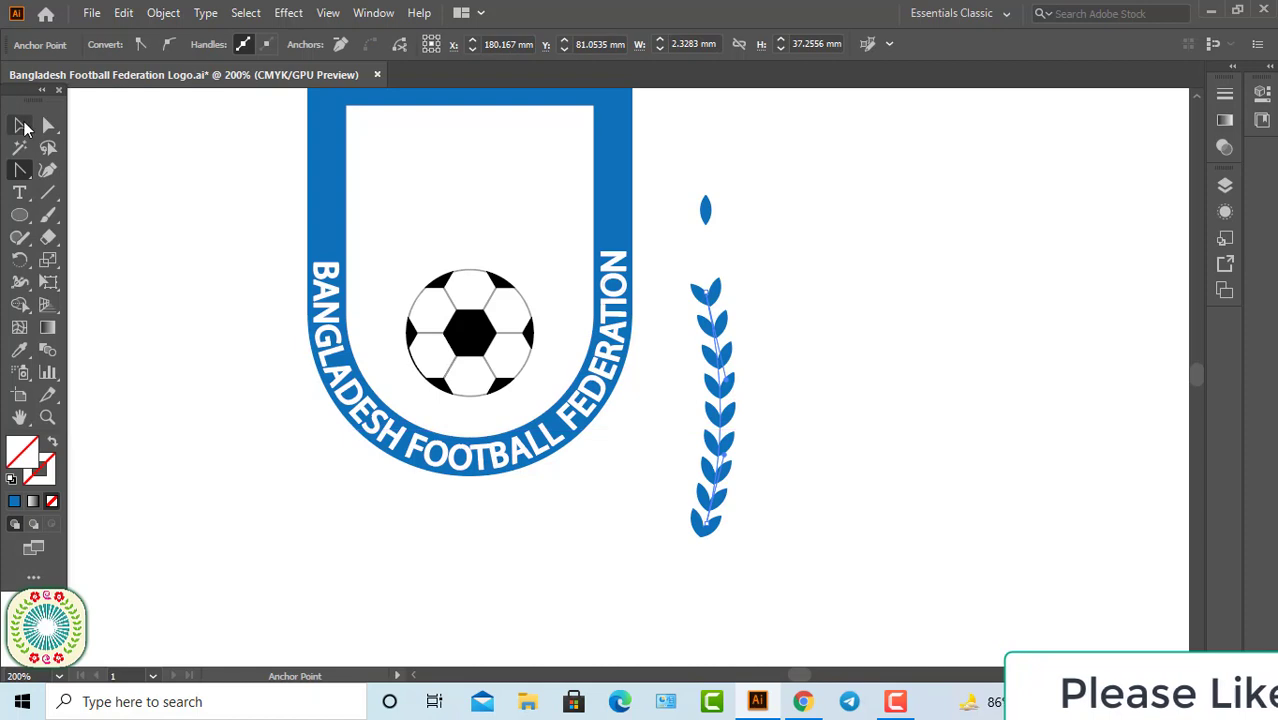
pyautogui.click(19, 124)
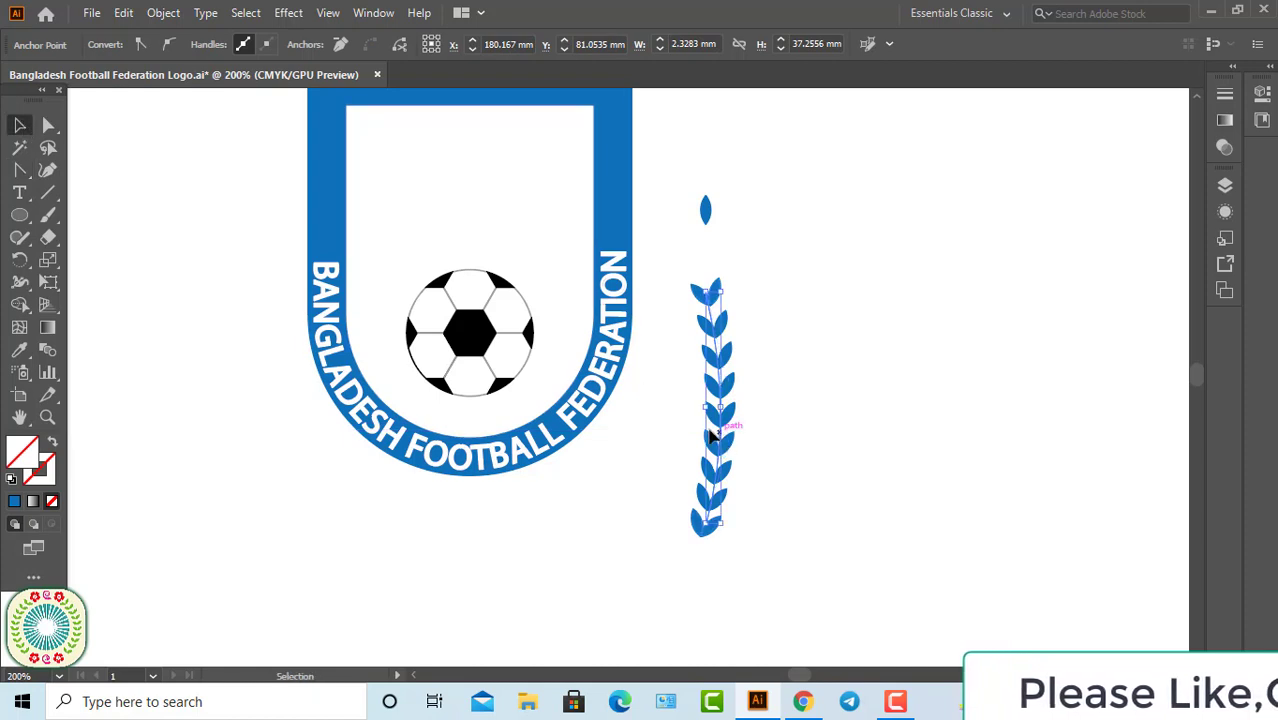
pyautogui.moveTo(710, 435); pyautogui.dragTo(579, 414)
# - Shorten the leaf branch to fit the band and adjust its spine's curve
pyautogui.hotkey('ctrl', '=')
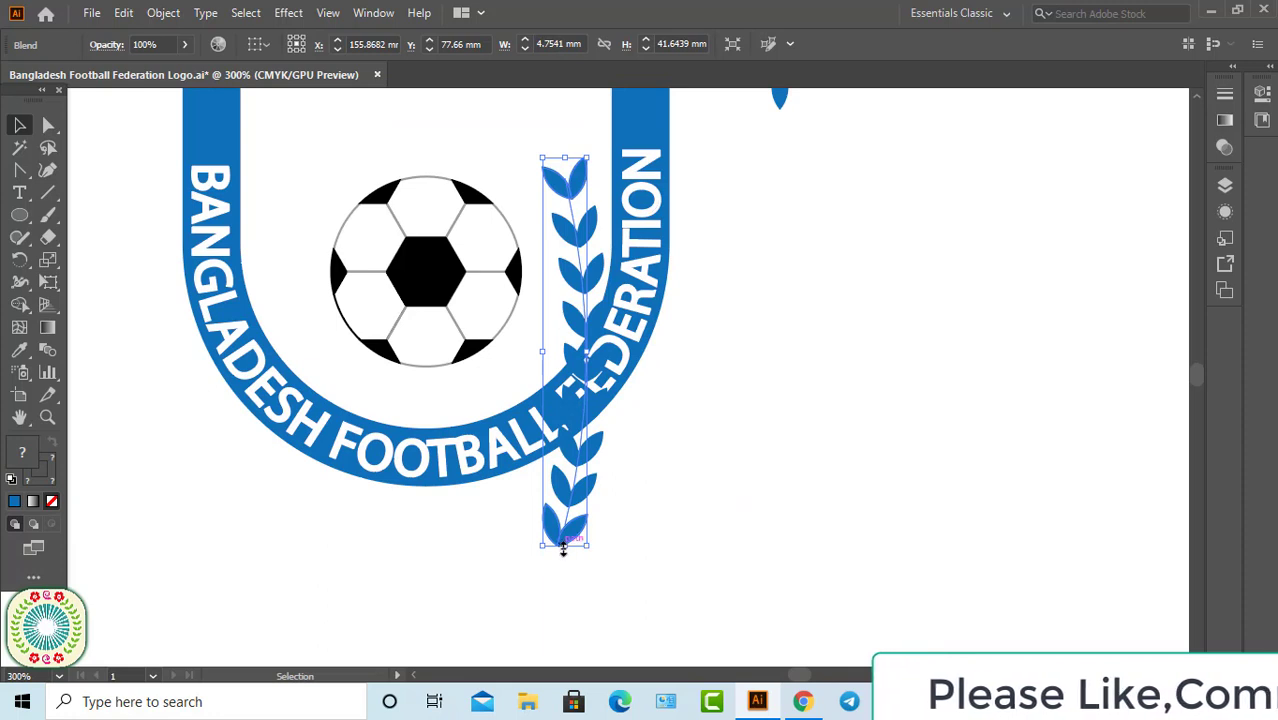
pyautogui.moveTo(563, 547); pyautogui.dragTo(557, 393)
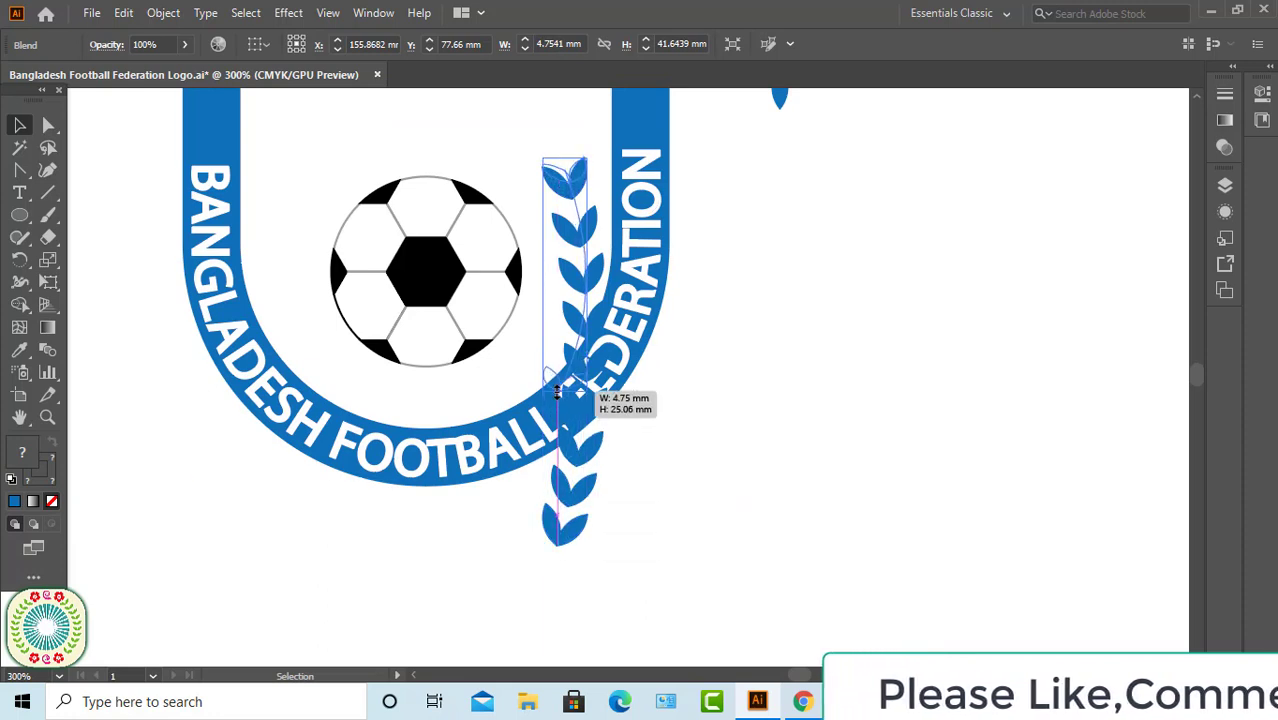
pyautogui.moveTo(557, 393); pyautogui.dragTo(557, 395)
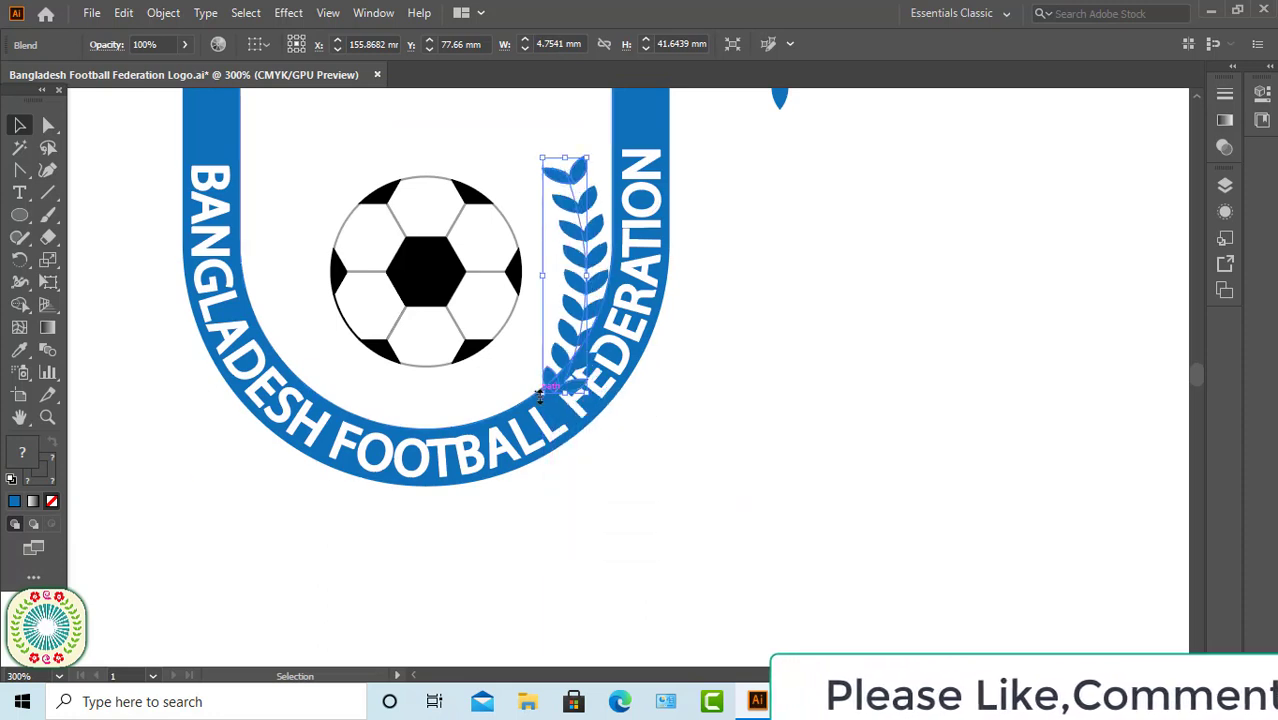
pyautogui.press('a')
pyautogui.hotkey('ctrl', '=')
pyautogui.hotkey('ctrl', '=')
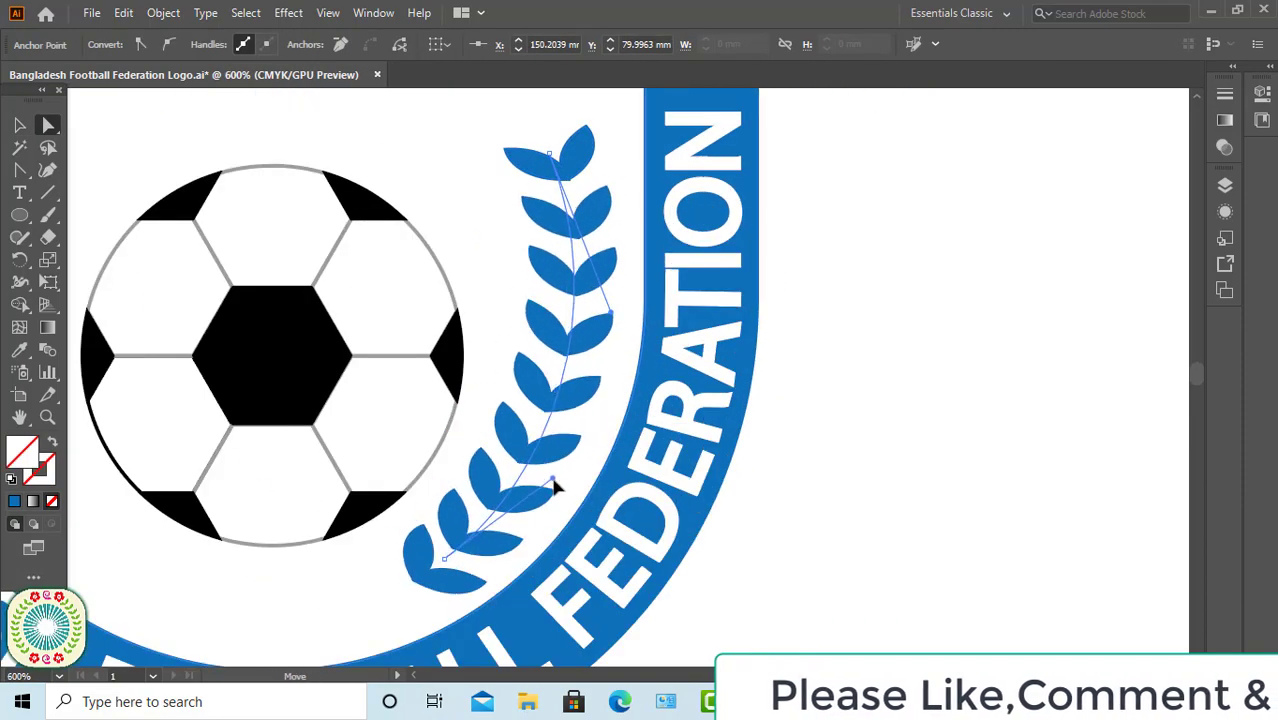
pyautogui.moveTo(578, 212); pyautogui.dragTo(783, 566)
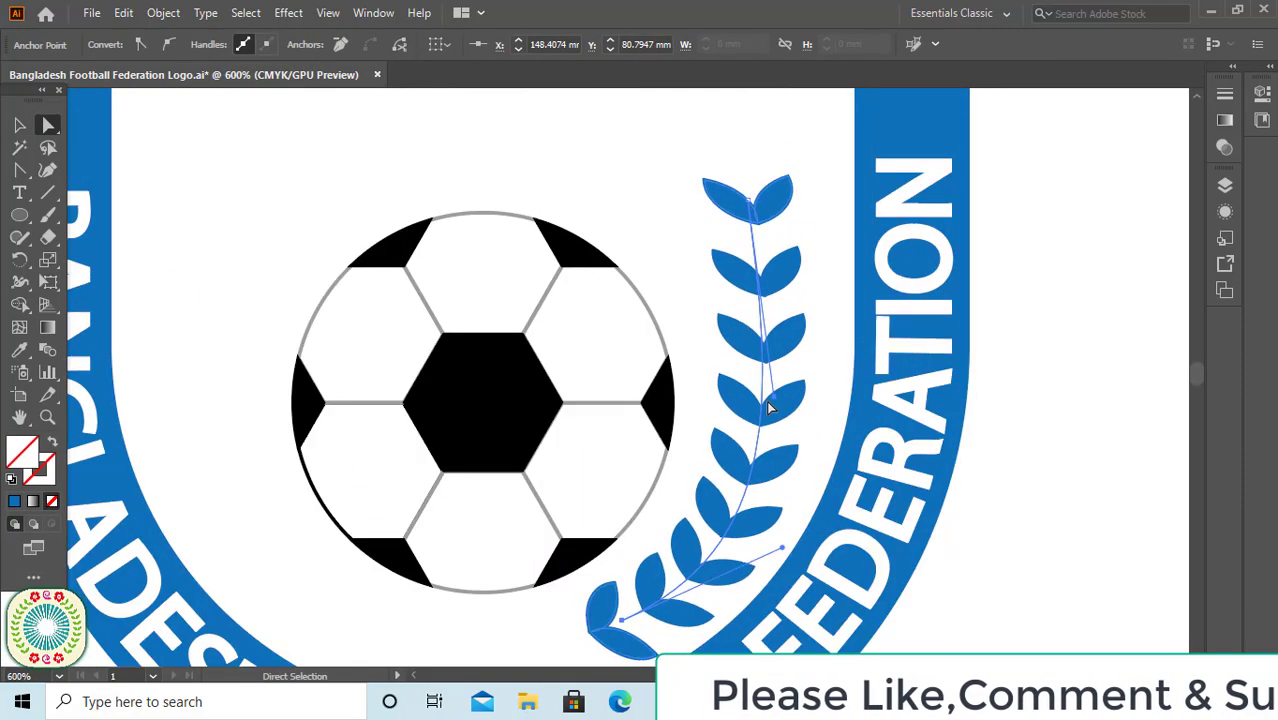
pyautogui.scroll(-1, 783, 566)
pyautogui.hscroll(3, 700, 540)
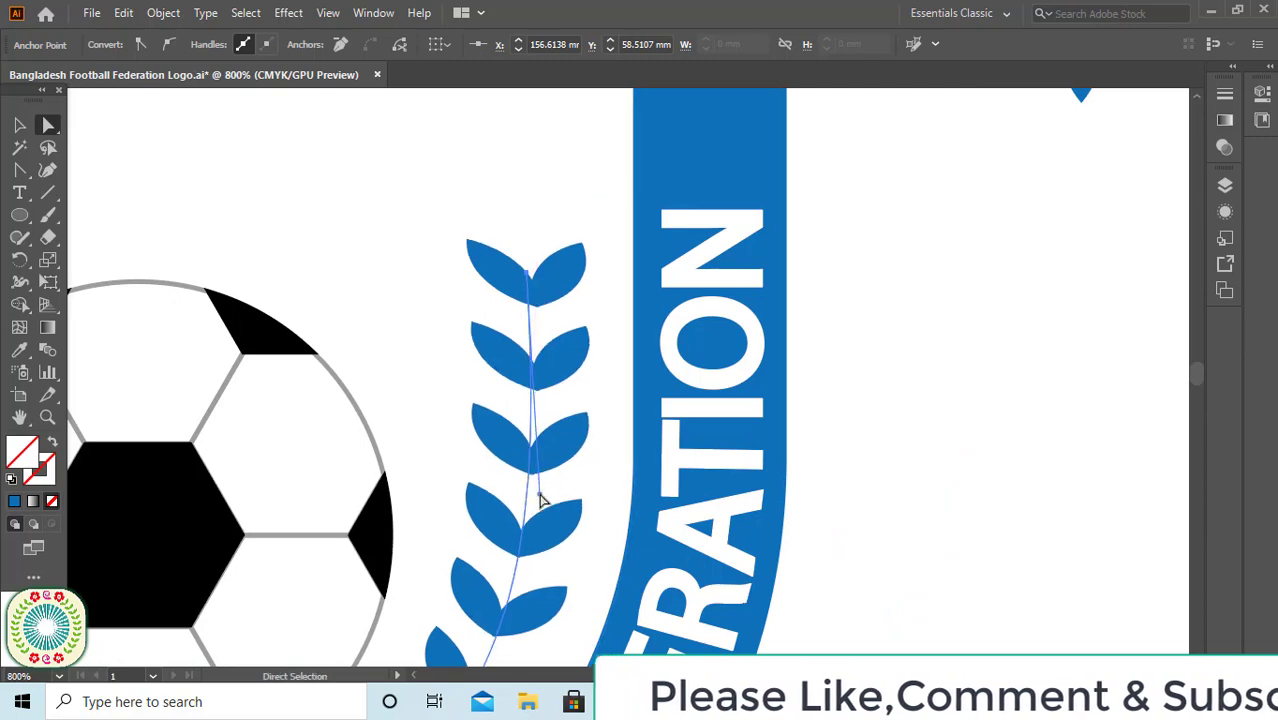
pyautogui.hotkey('ctrl', '-')
pyautogui.hotkey('ctrl', '-')
# - Draw a curved stem path up the branch, bending it to follow the leaves
pyautogui.moveTo(19, 170); pyautogui.dragTo(91, 171)
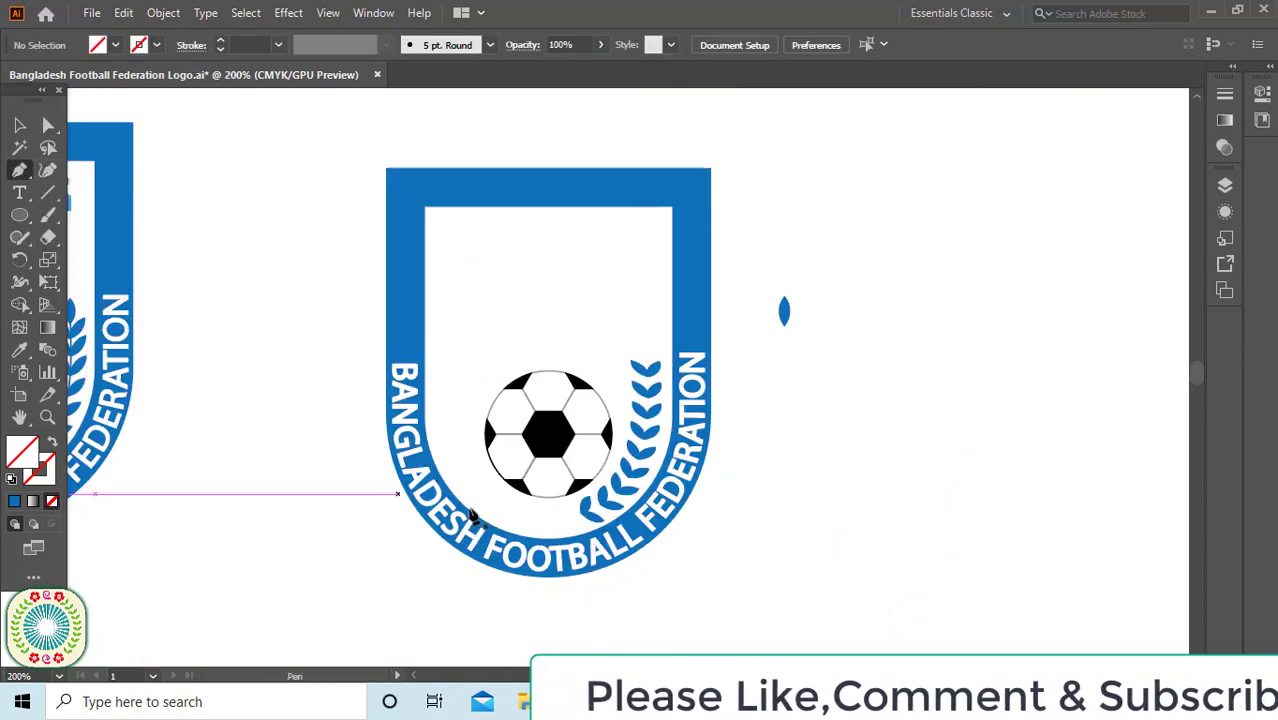
pyautogui.moveTo(560, 530)
pyautogui.mouseDown()
pyautogui.moveTo(739, 557)
pyautogui.moveTo(764, 538)
pyautogui.mouseUp()
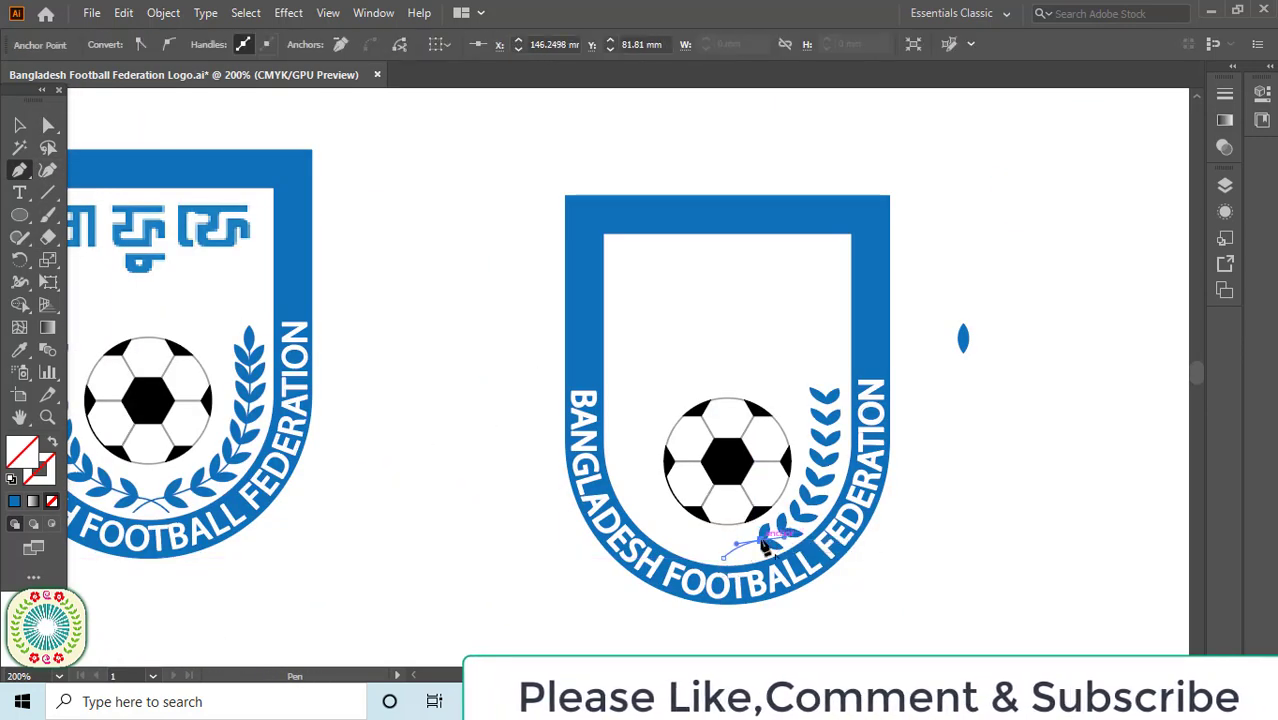
pyautogui.moveTo(826, 392); pyautogui.dragTo(808, 268)
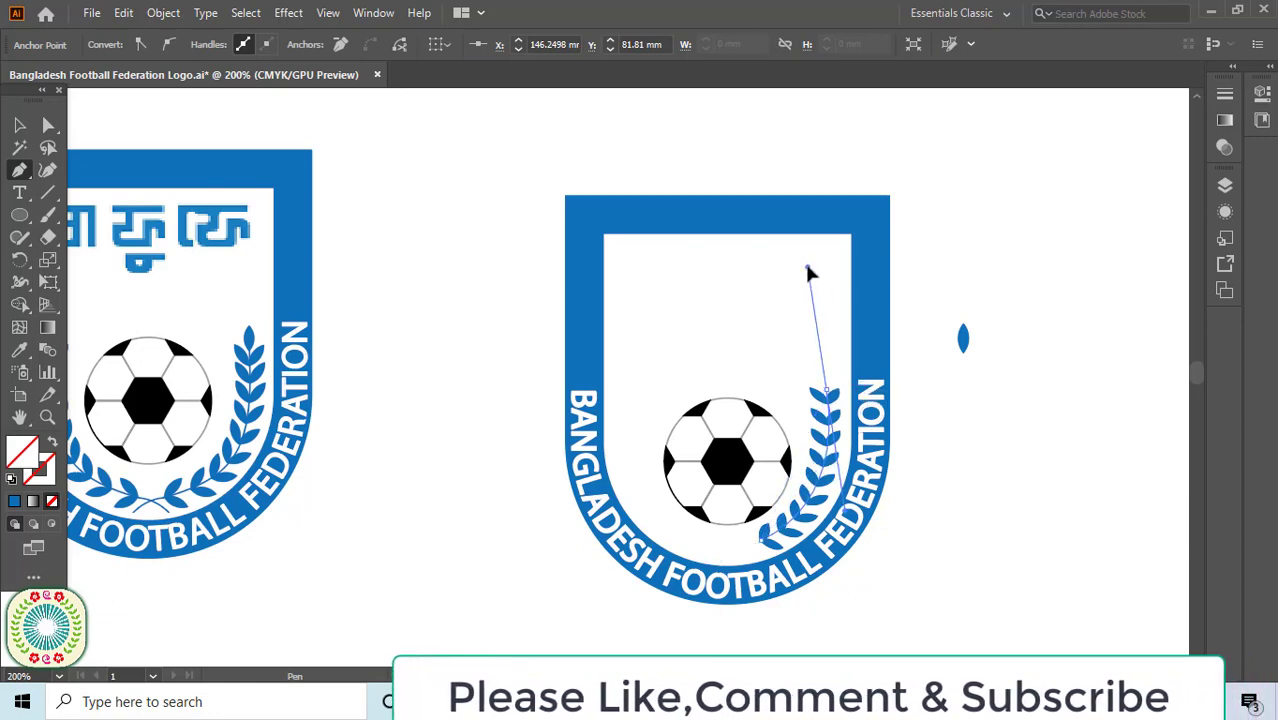
pyautogui.hotkey('ctrl', '+')
pyautogui.hotkey('ctrl', '+')
pyautogui.hotkey('ctrl', '+')
pyautogui.click(48, 125)
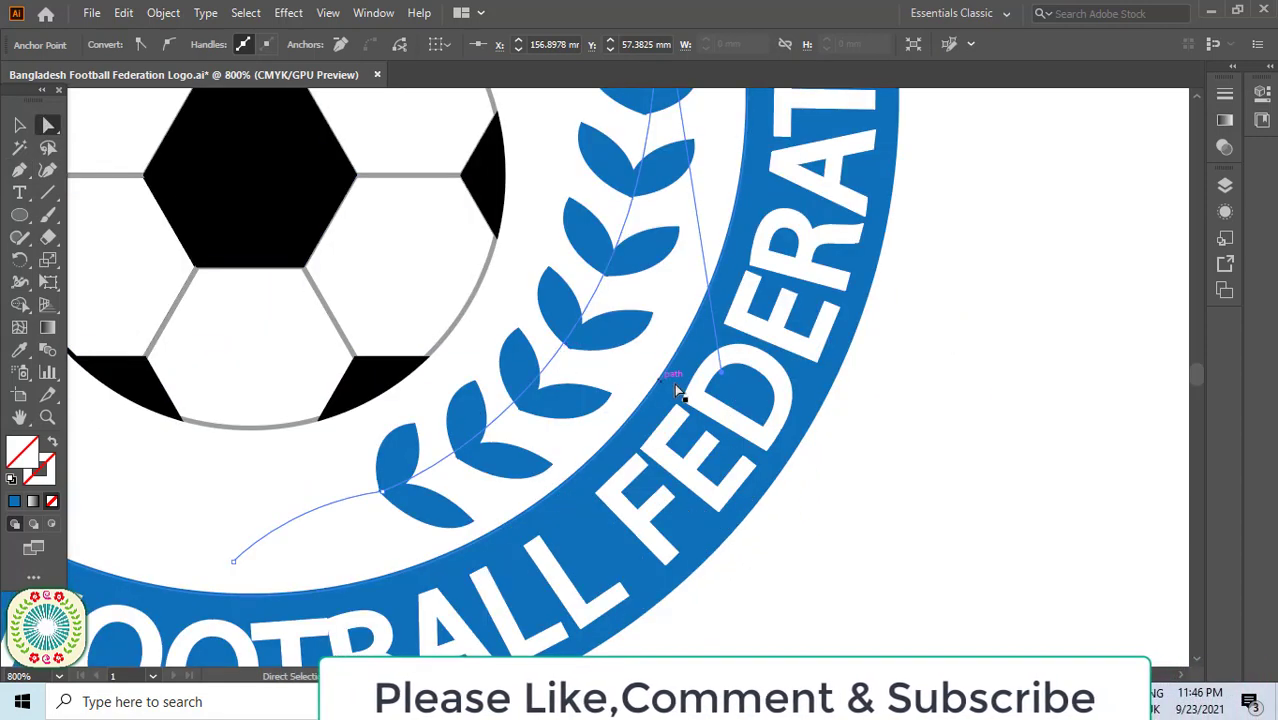
pyautogui.moveTo(719, 373); pyautogui.dragTo(716, 407)
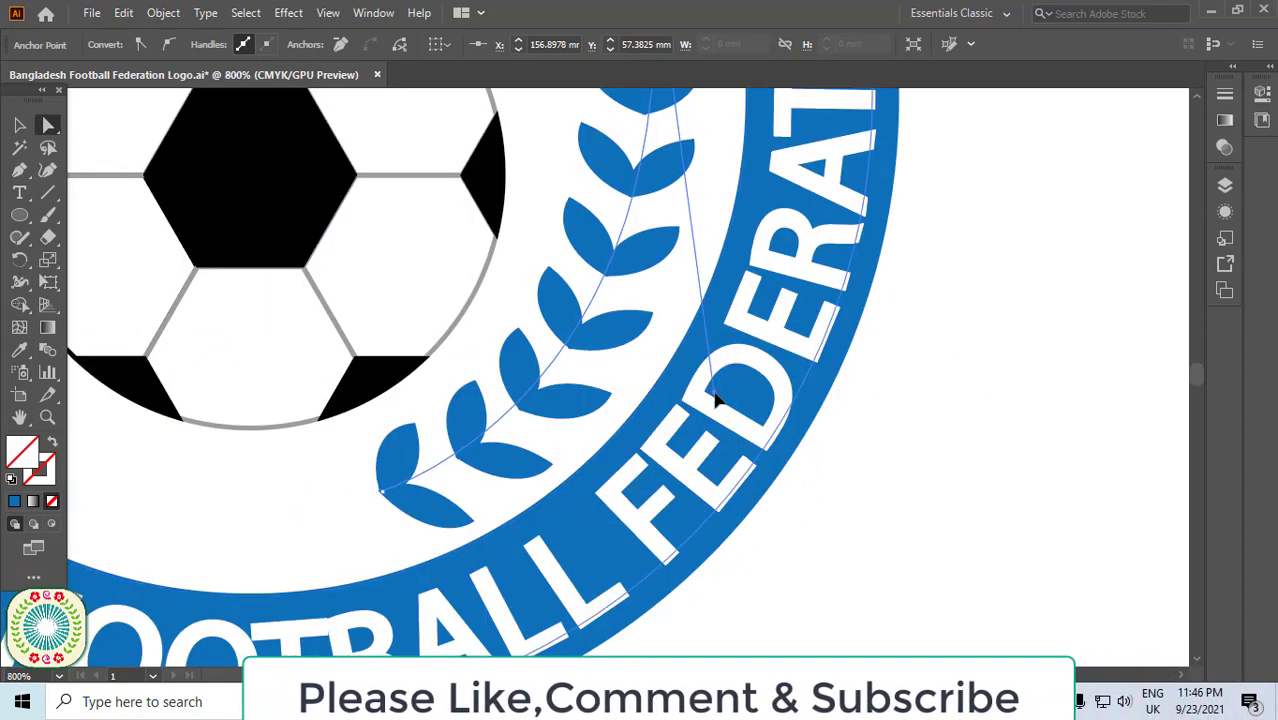
pyautogui.hotkey('ctrl', '-')
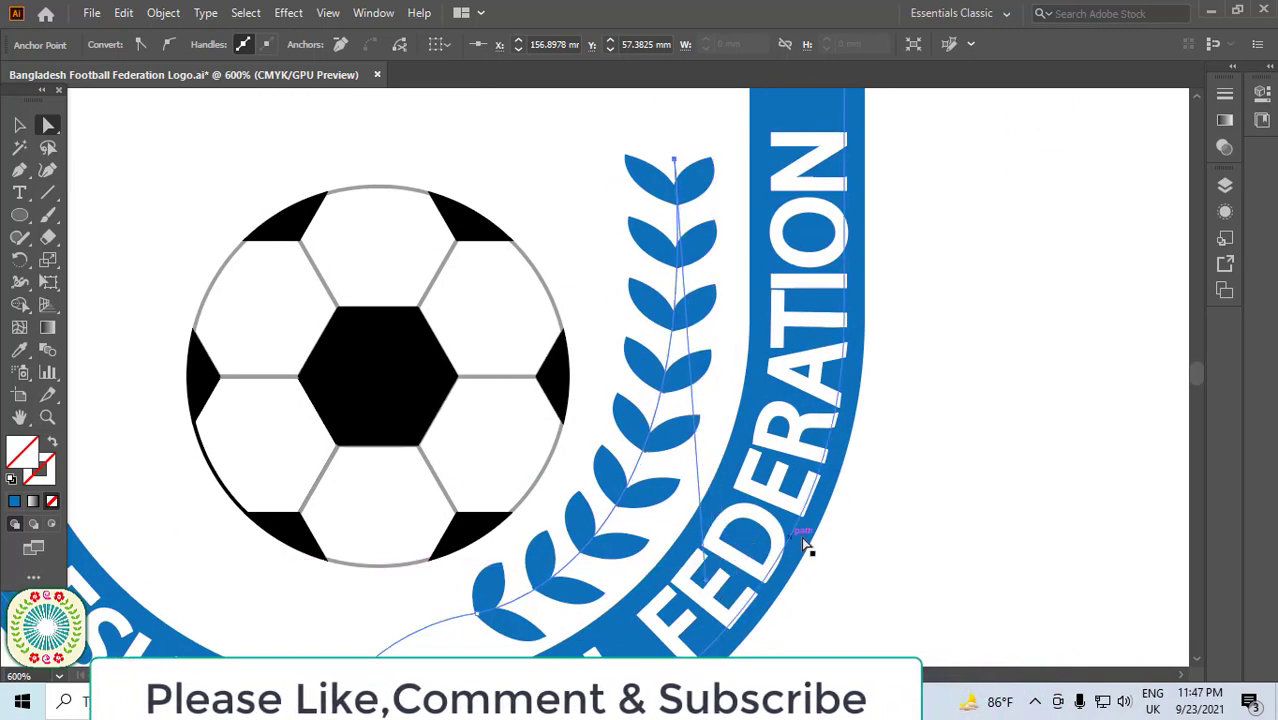
# - Select the leaf stem path, then the spare single blue leaf
pyautogui.press('v')
pyautogui.click(706, 364)
pyautogui.click(677, 348)
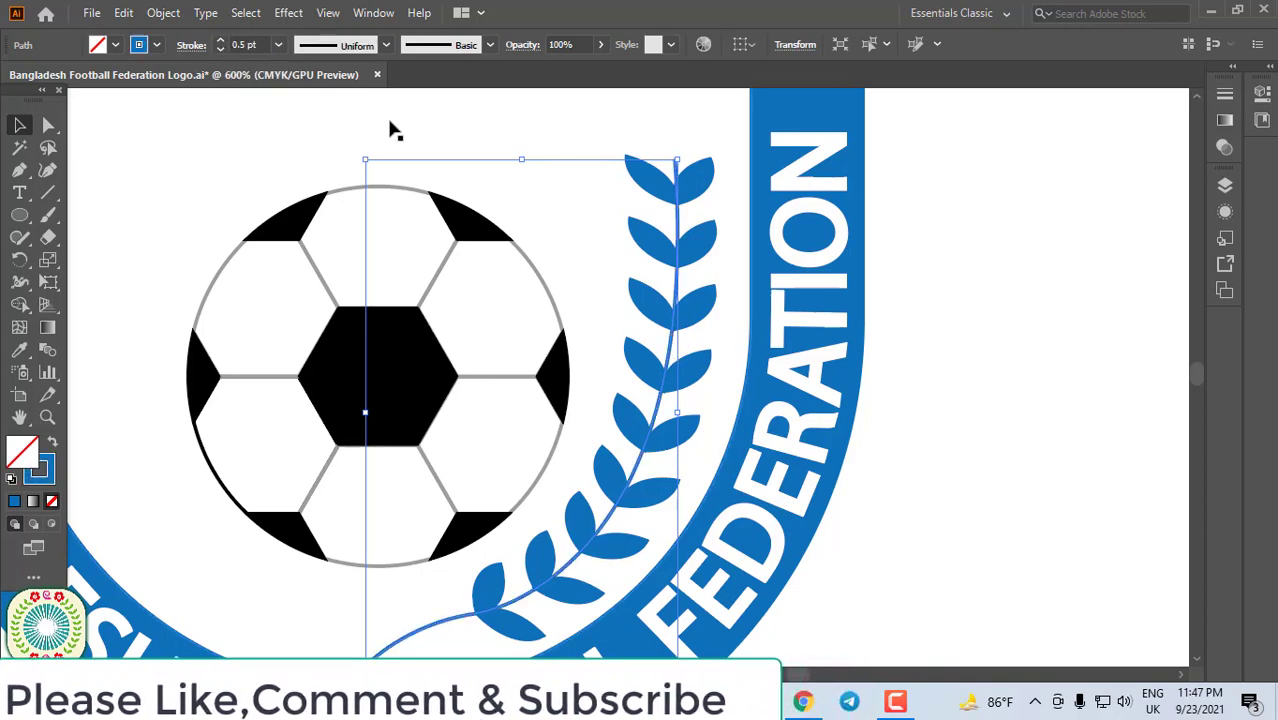
pyautogui.hotkey('ctrl', '-')
pyautogui.click(840, 200)
# - Place the spare blue leaf at the top of the stem
pyautogui.moveTo(843, 207)
pyautogui.mouseDown()
pyautogui.moveTo(635, 245)
pyautogui.moveTo(633, 258)
pyautogui.mouseUp()
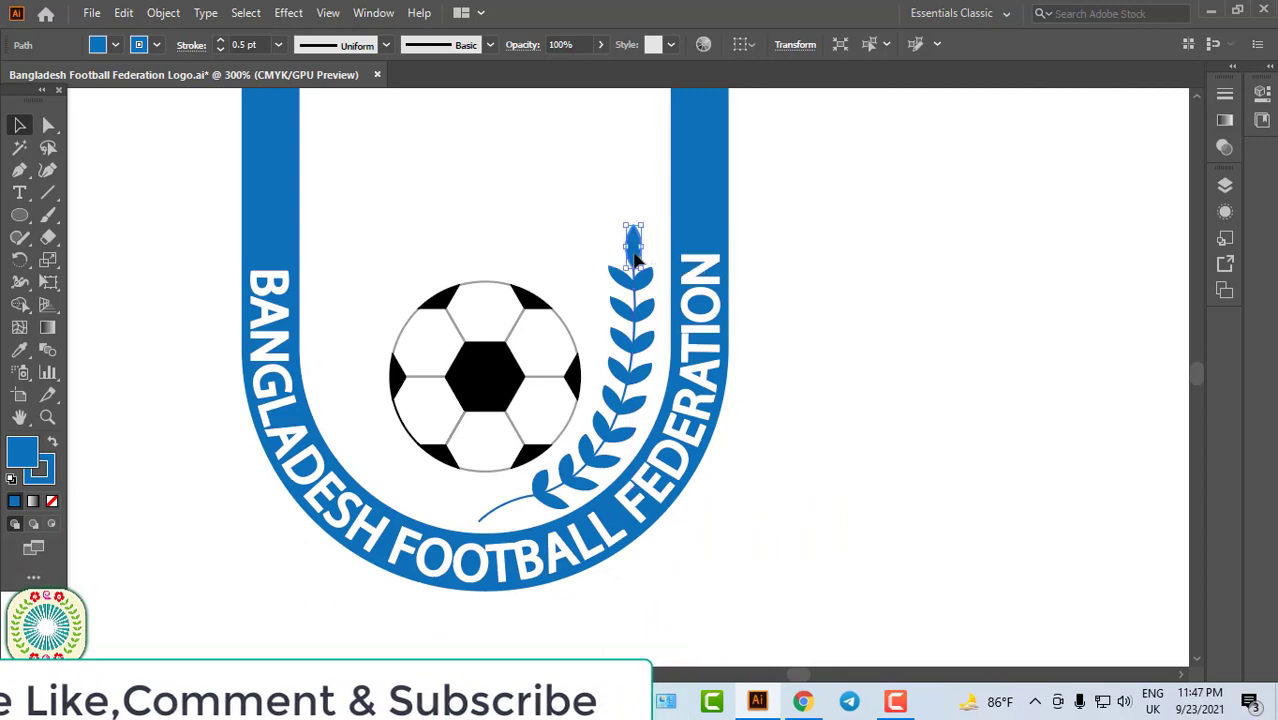
pyautogui.click(807, 251)
pyautogui.scroll(-1, 643, 490)
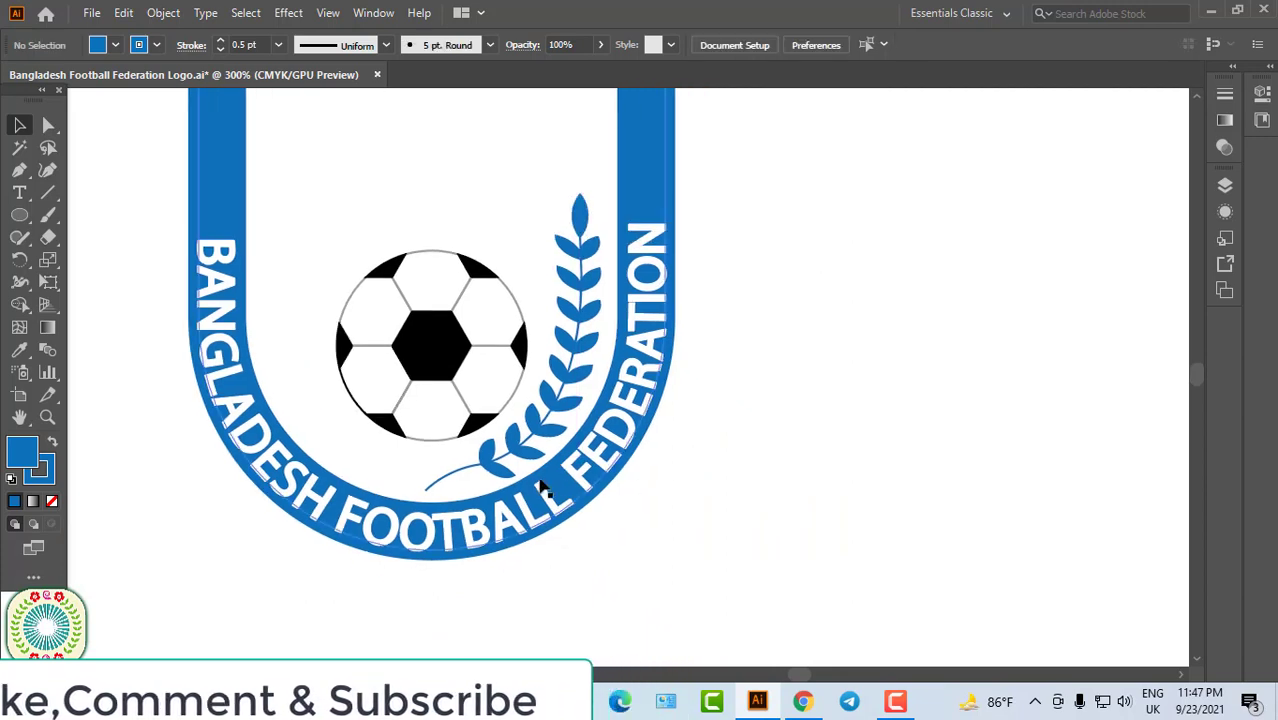
# - Extend the stem up to the top leaf and group the leaves and stem together
pyautogui.click(497, 474)
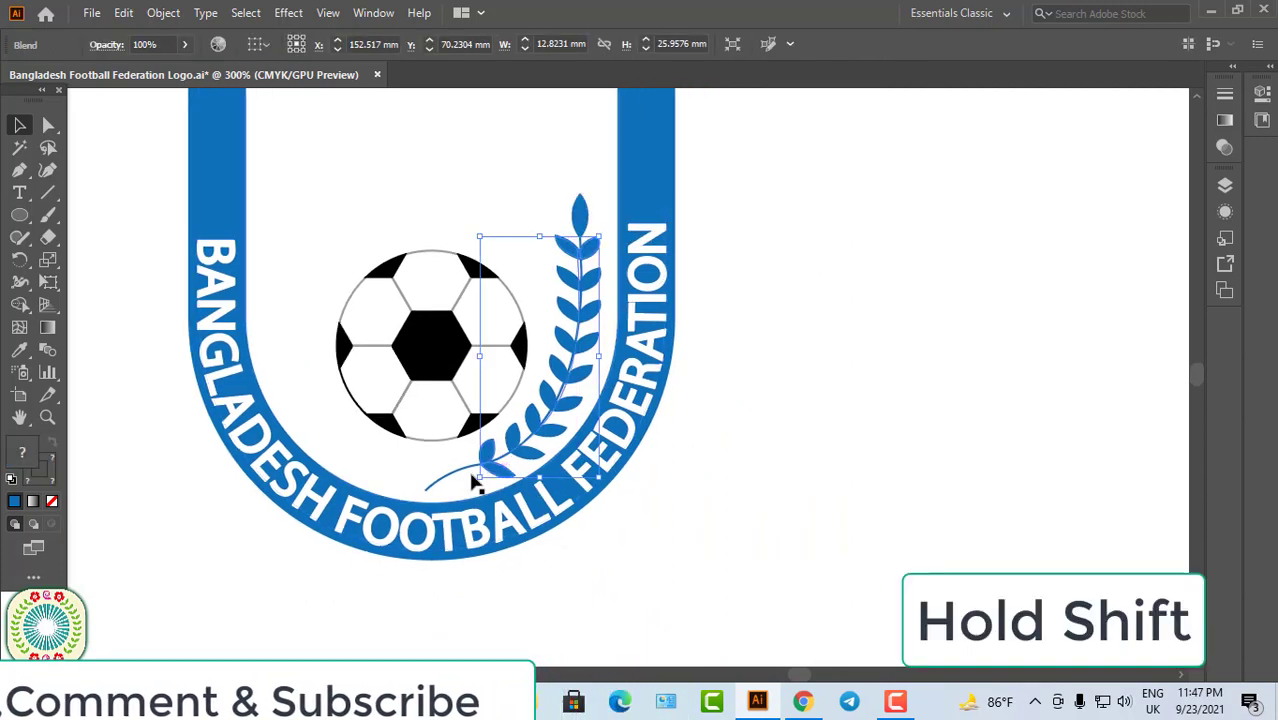
pyautogui.keyDown('shift'); pyautogui.click(451, 480); pyautogui.keyUp('shift')
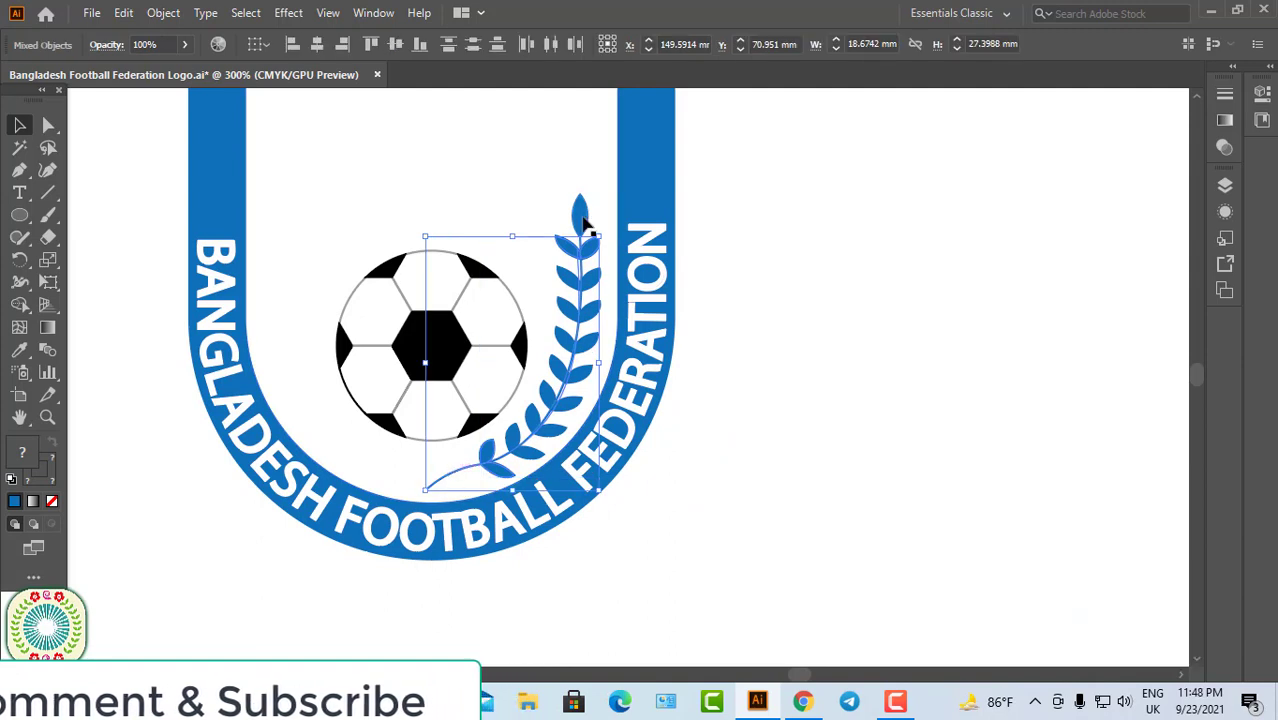
pyautogui.moveTo(585, 220); pyautogui.dragTo(585, 220)
pyautogui.rightClick(578, 352)
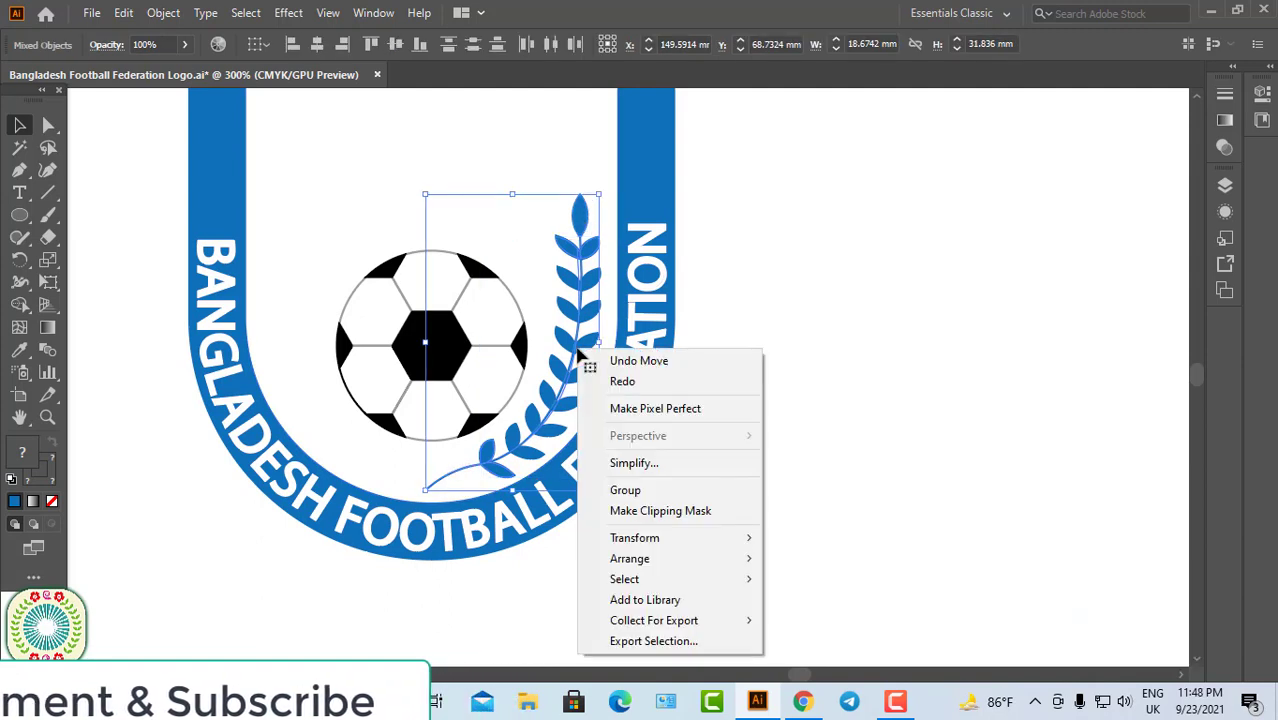
pyautogui.click(627, 491)
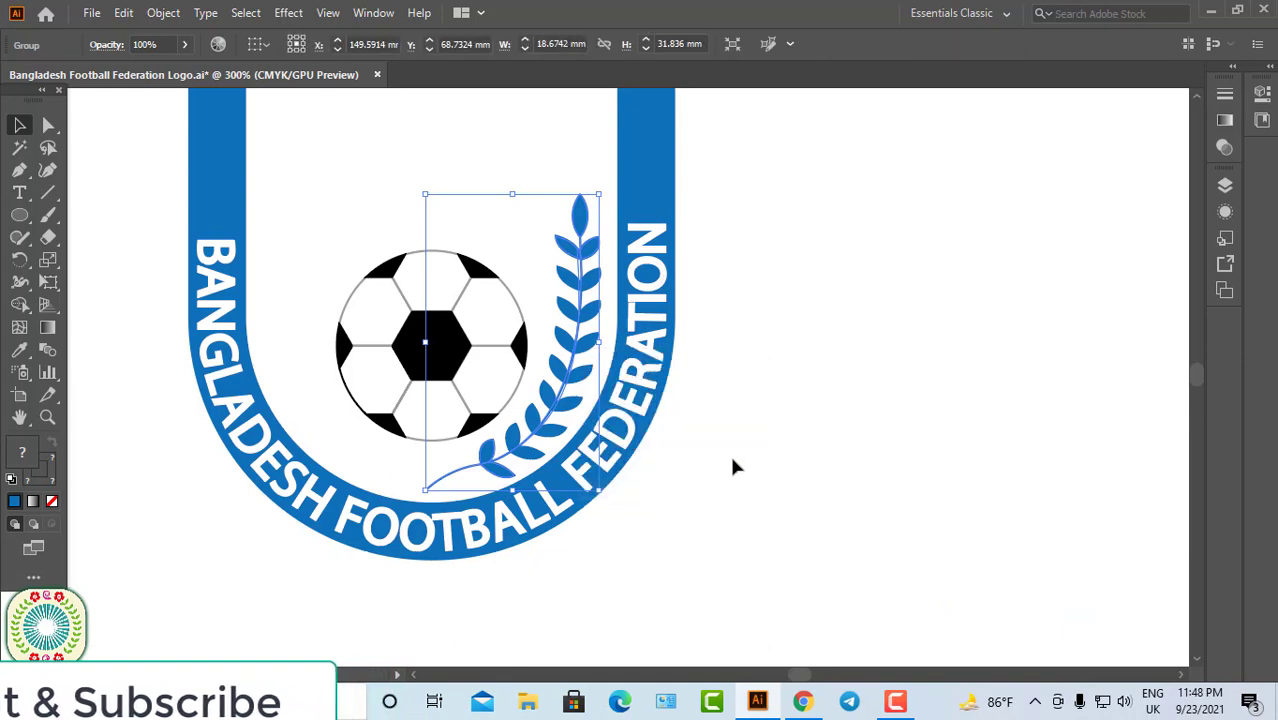
# - Reflect a vertical copy of the laurel group and nudge it left of the football
pyautogui.rightClick(567, 381)
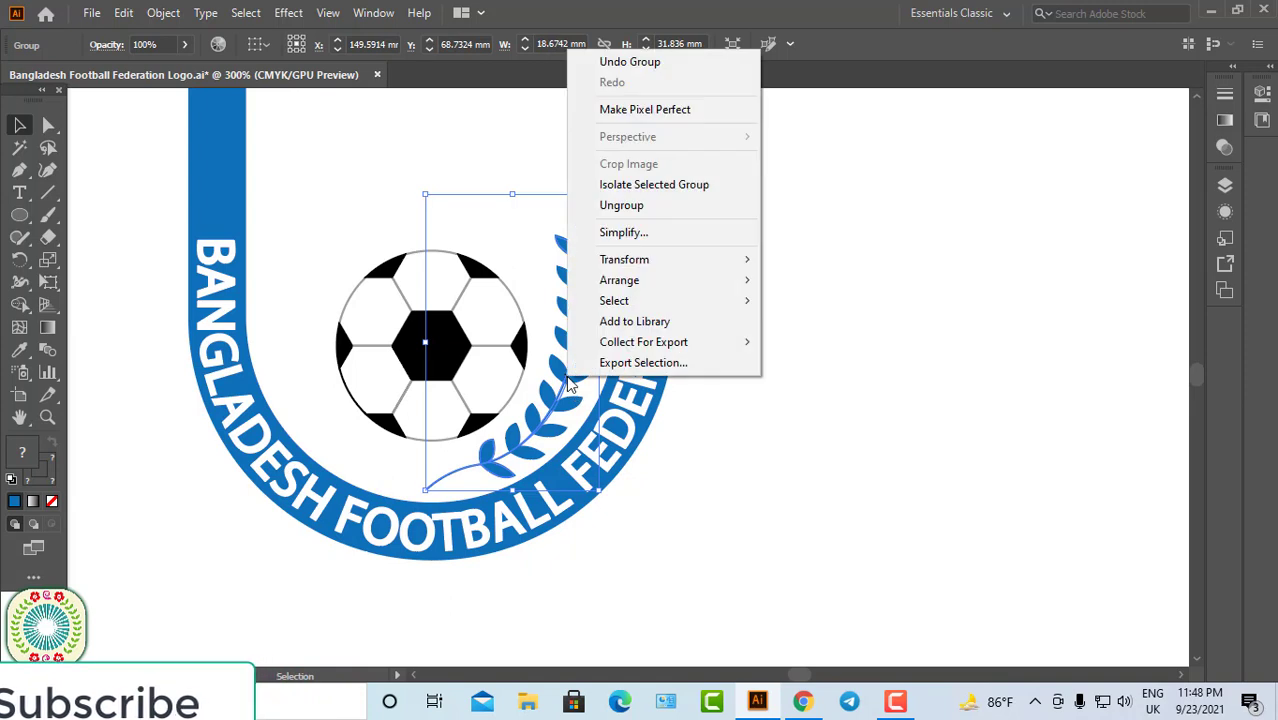
pyautogui.moveTo(624, 259)
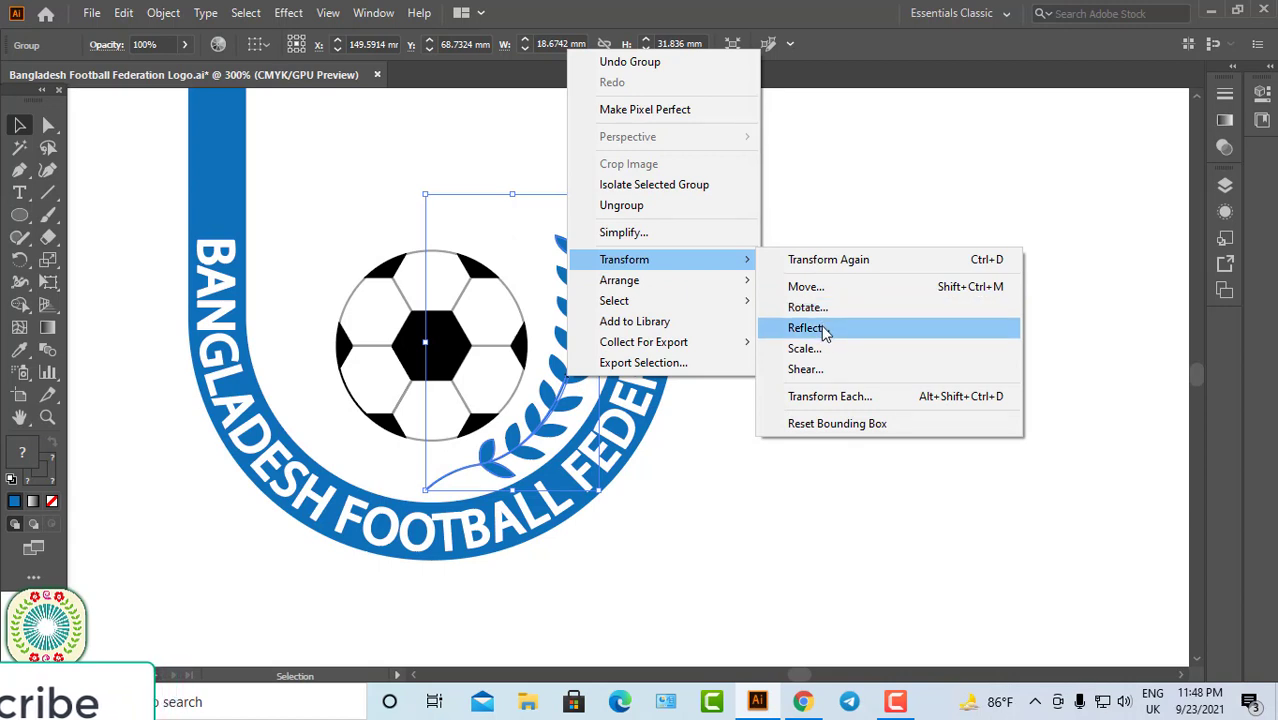
pyautogui.click(825, 330)
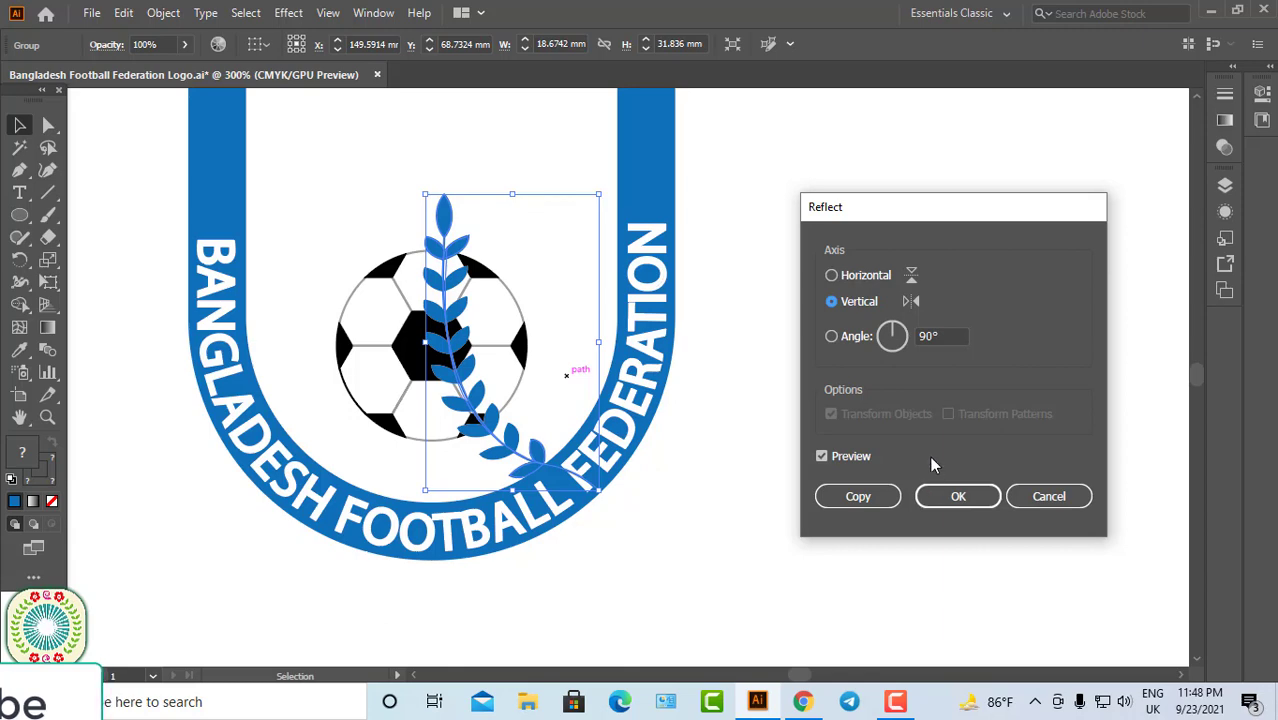
pyautogui.click(884, 498)
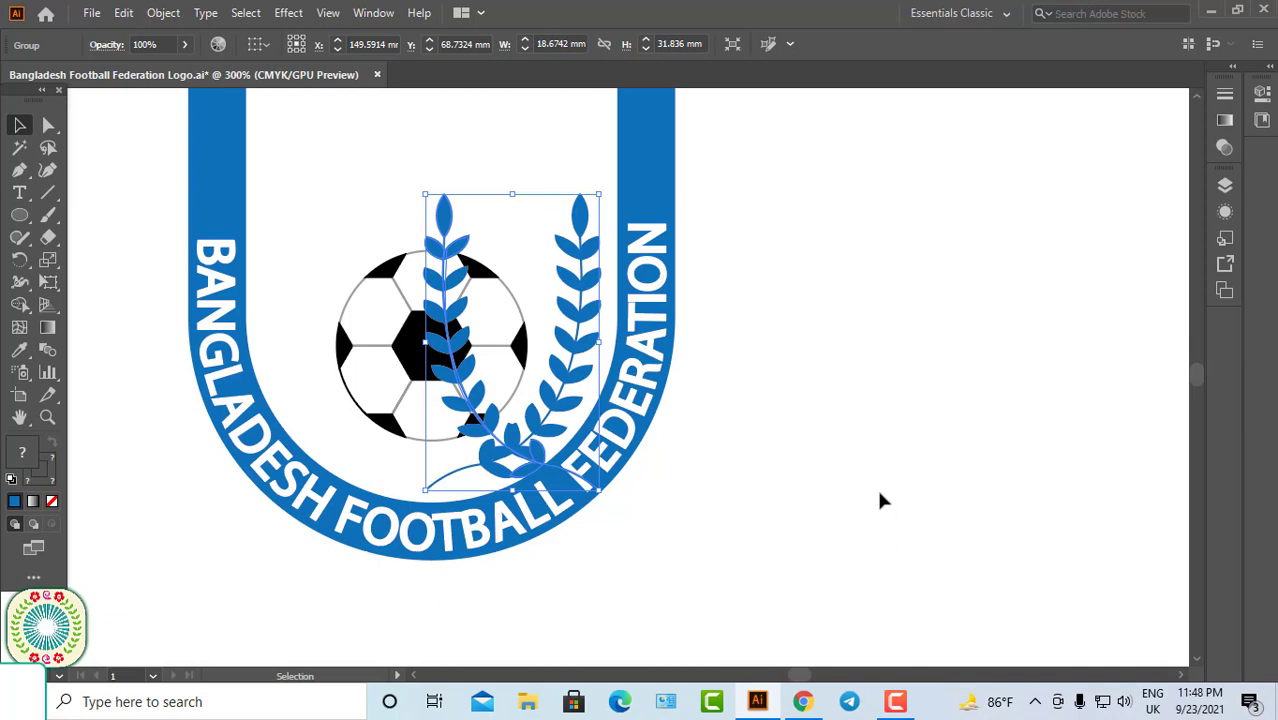
pyautogui.press('Left')
pyautogui.press('Left')
pyautogui.press('Left')
pyautogui.press('Left')
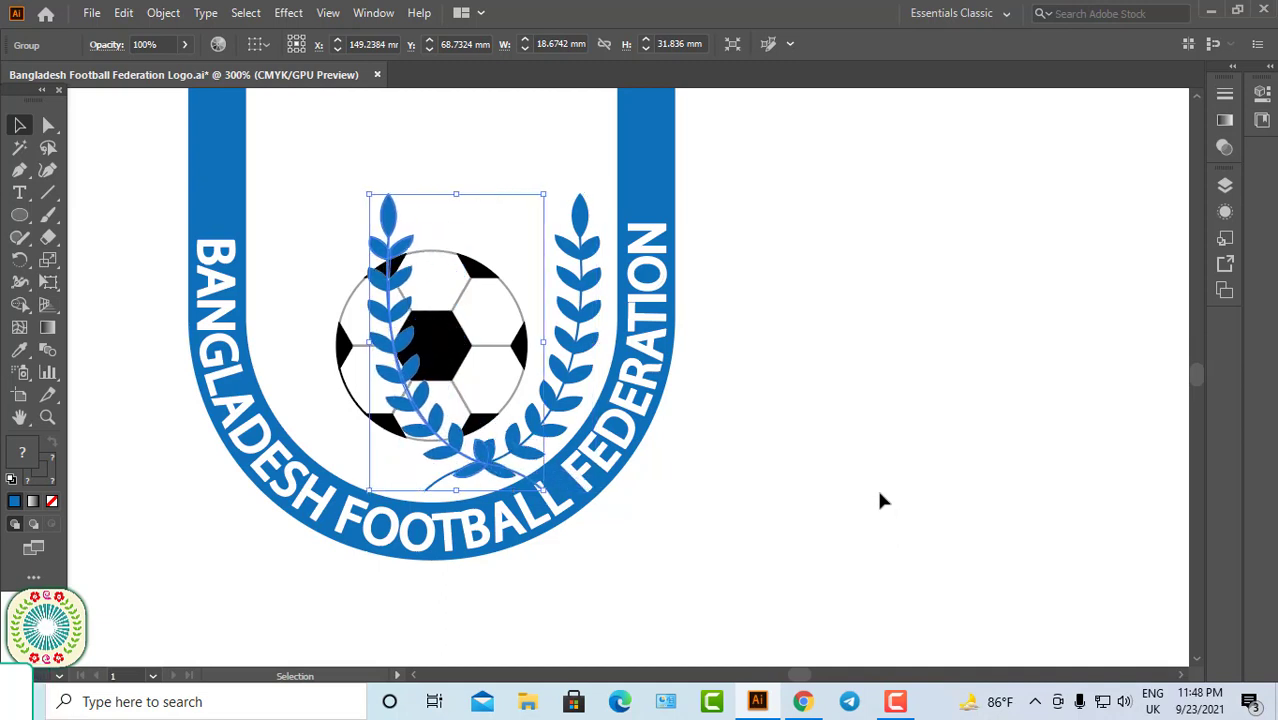
pyautogui.press('Left')
pyautogui.press('Left')
pyautogui.press('Left')
pyautogui.press('Left')
pyautogui.press('Left')
pyautogui.press('Left')
pyautogui.press('Left')
pyautogui.press('Left')
pyautogui.press('Left')
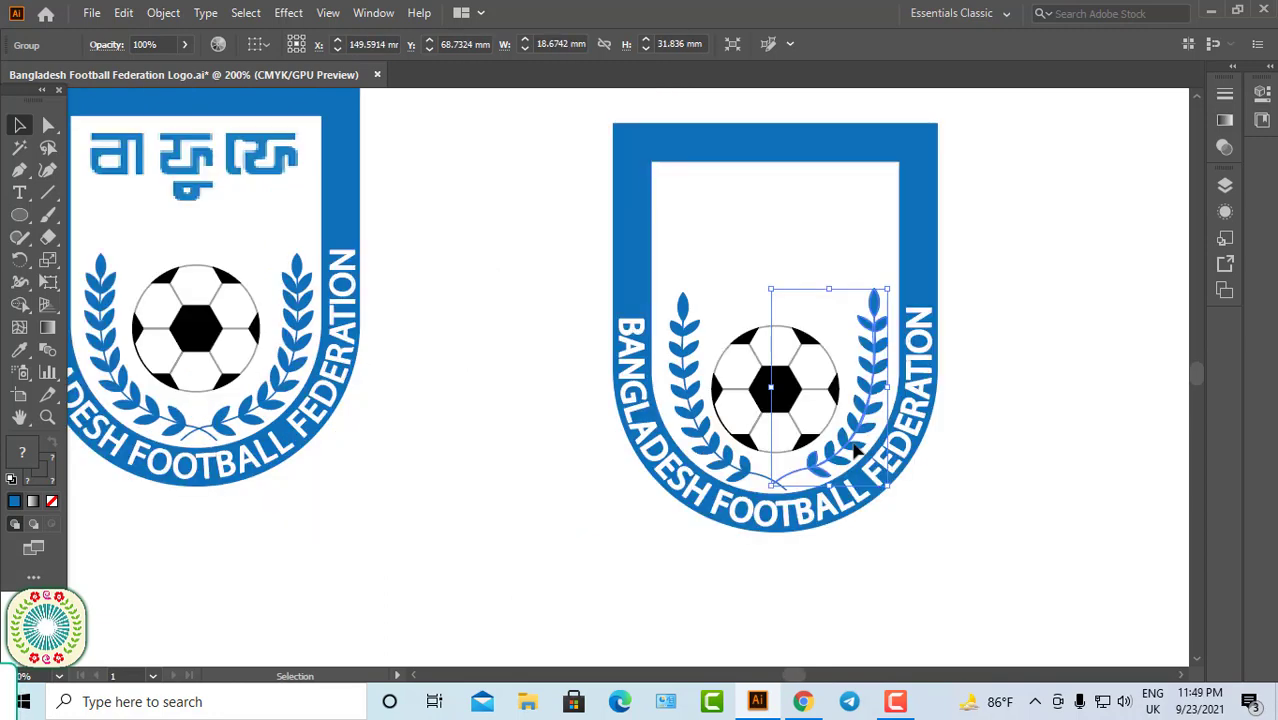
# - Nudge the right laurel branch slightly left and down into place
pyautogui.press('Left')
pyautogui.press('Left')
pyautogui.press('Down')
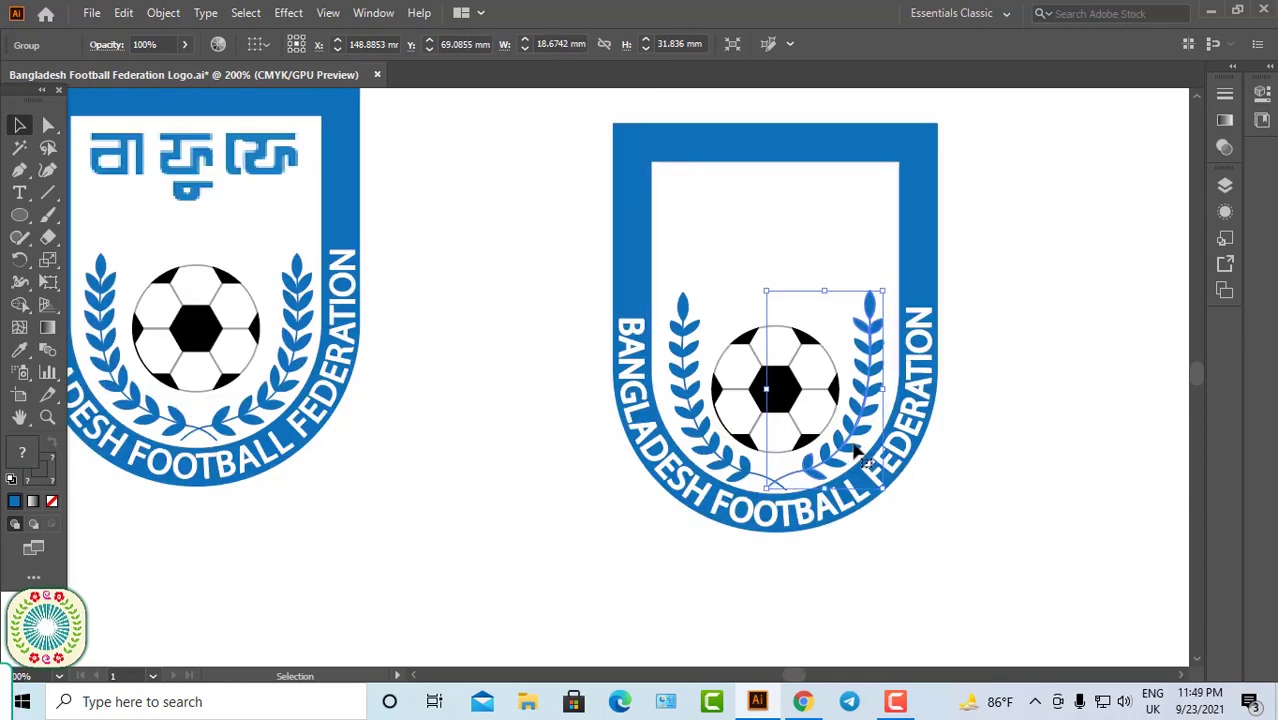
pyautogui.click(993, 451)
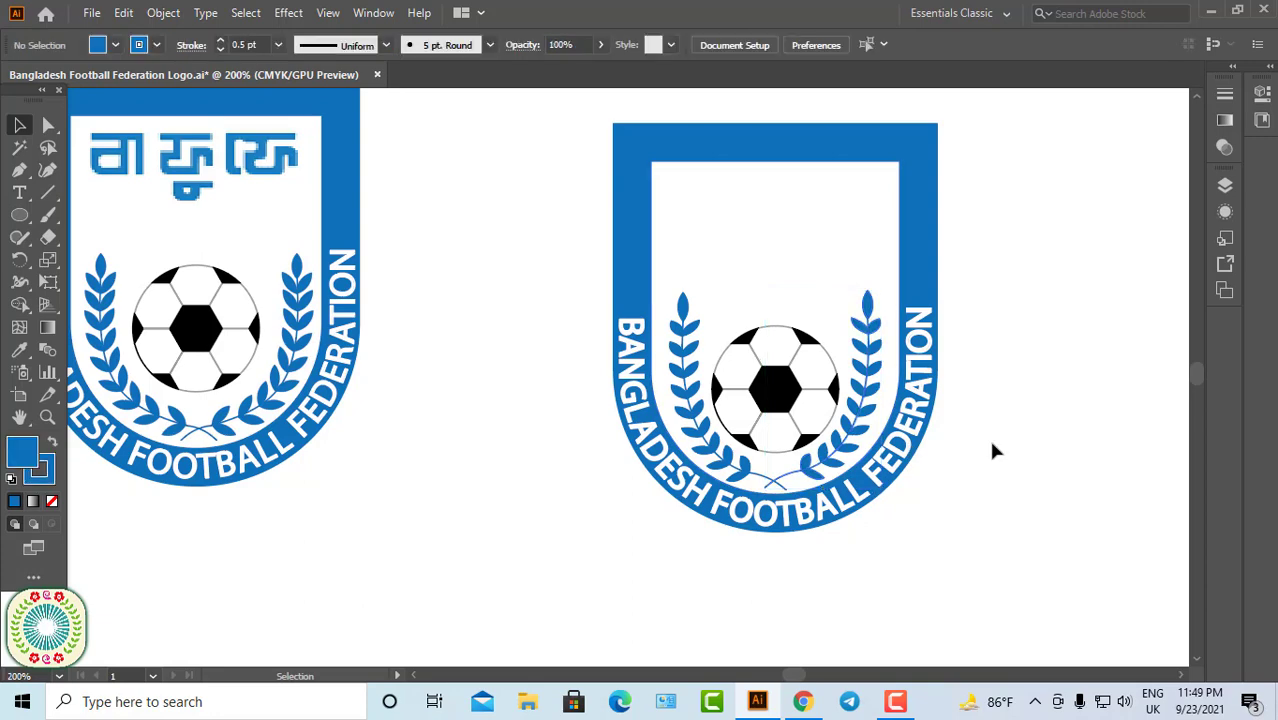
# - Raise the football slightly and select its right-edge black patch up close
pyautogui.scroll(2, 993, 451)
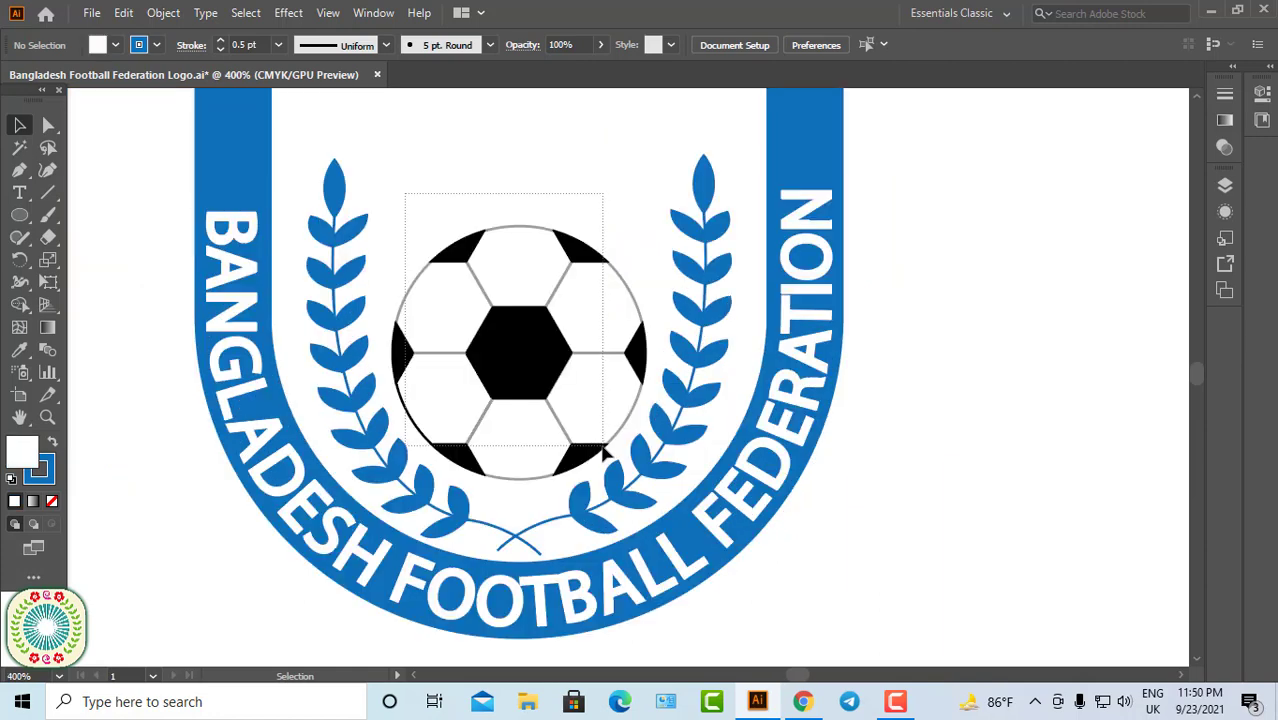
pyautogui.click(604, 454)
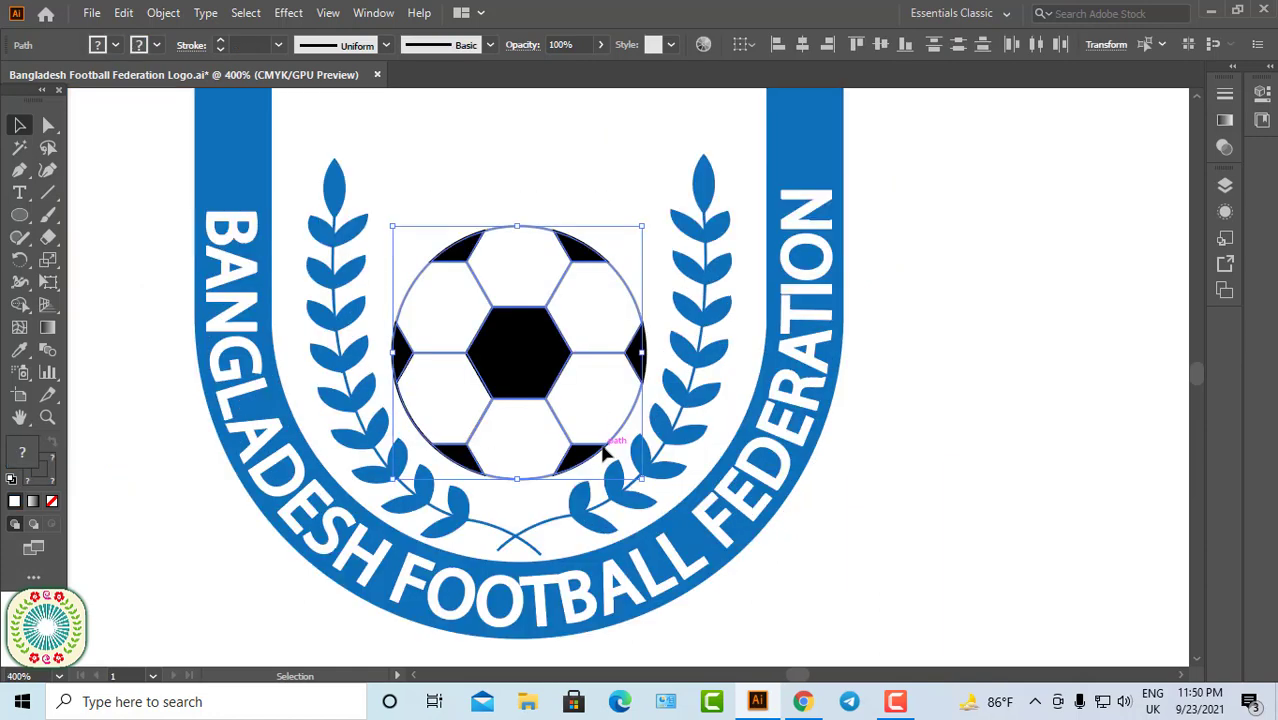
pyautogui.press('Up')
pyautogui.press('Up')
pyautogui.press('Up')
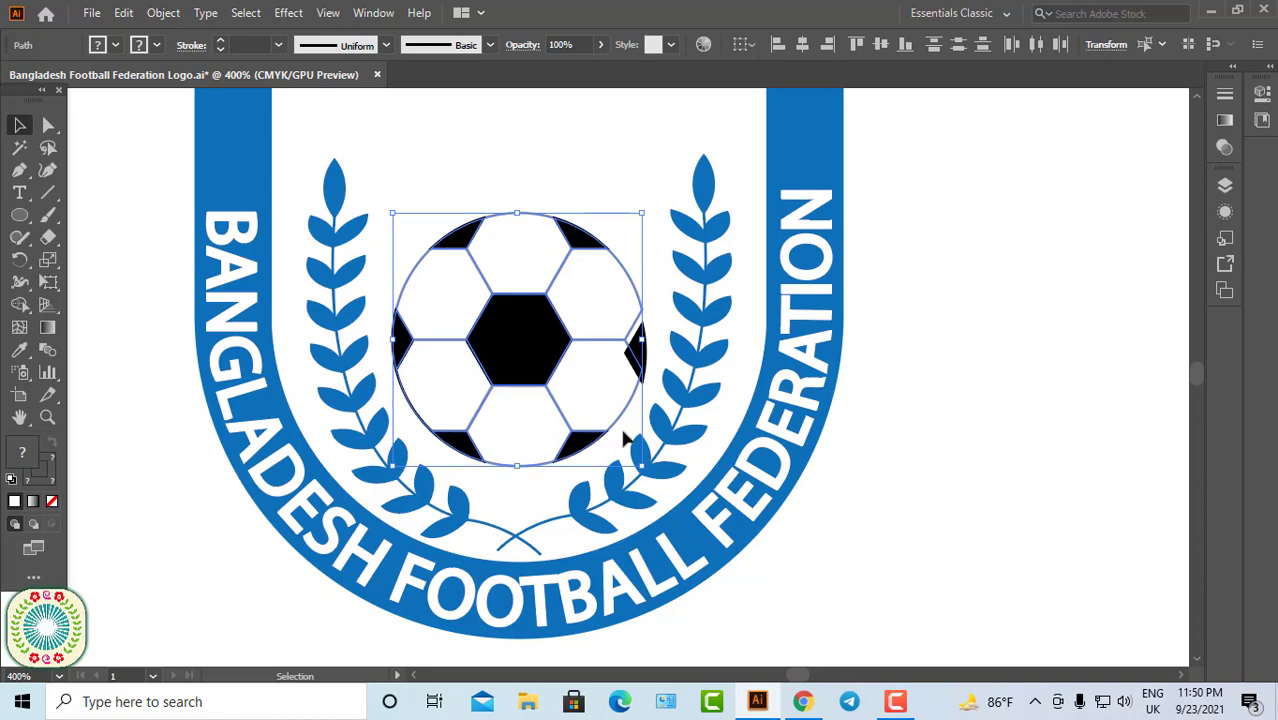
pyautogui.click(839, 470)
pyautogui.click(643, 350)
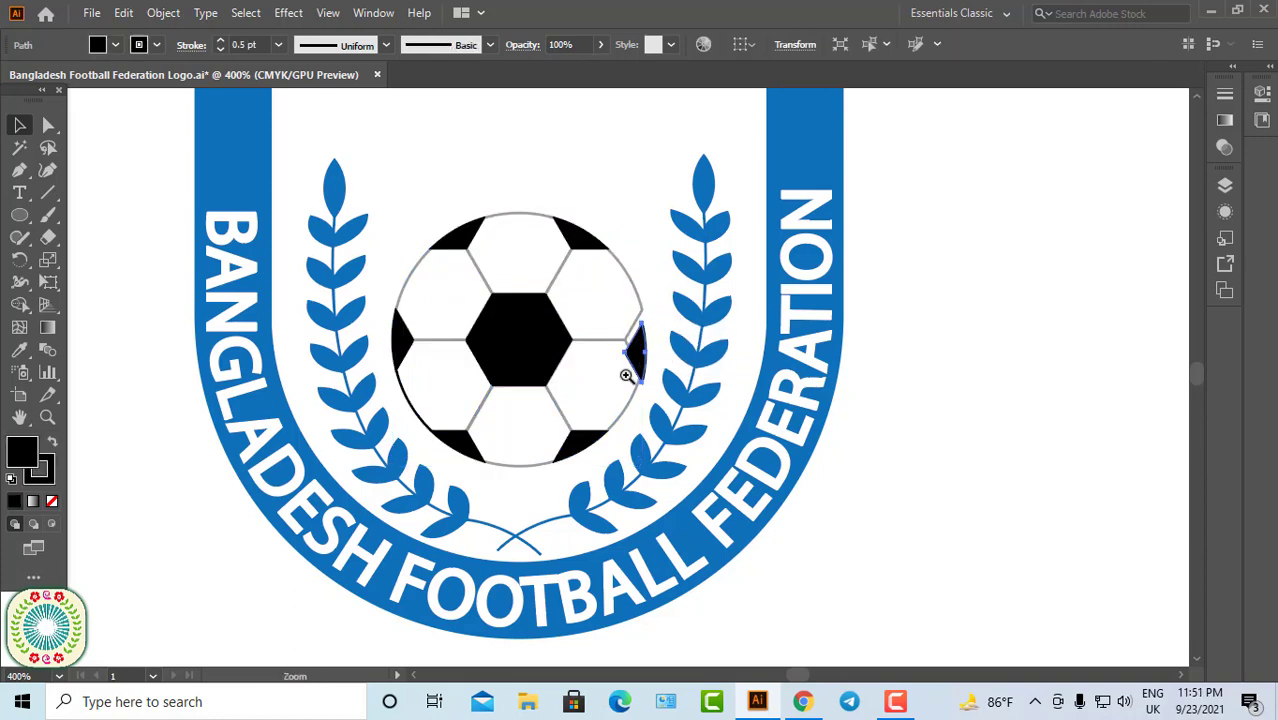
pyautogui.hotkey('ctrl', '+')
pyautogui.hotkey('ctrl', '+')
pyautogui.hotkey('ctrl', '+')
# - Move the black patch onto the football's right edge
pyautogui.moveTo(600, 340); pyautogui.dragTo(590, 320)
pyautogui.hotkey('ctrl', '0')
pyautogui.click(846, 497)
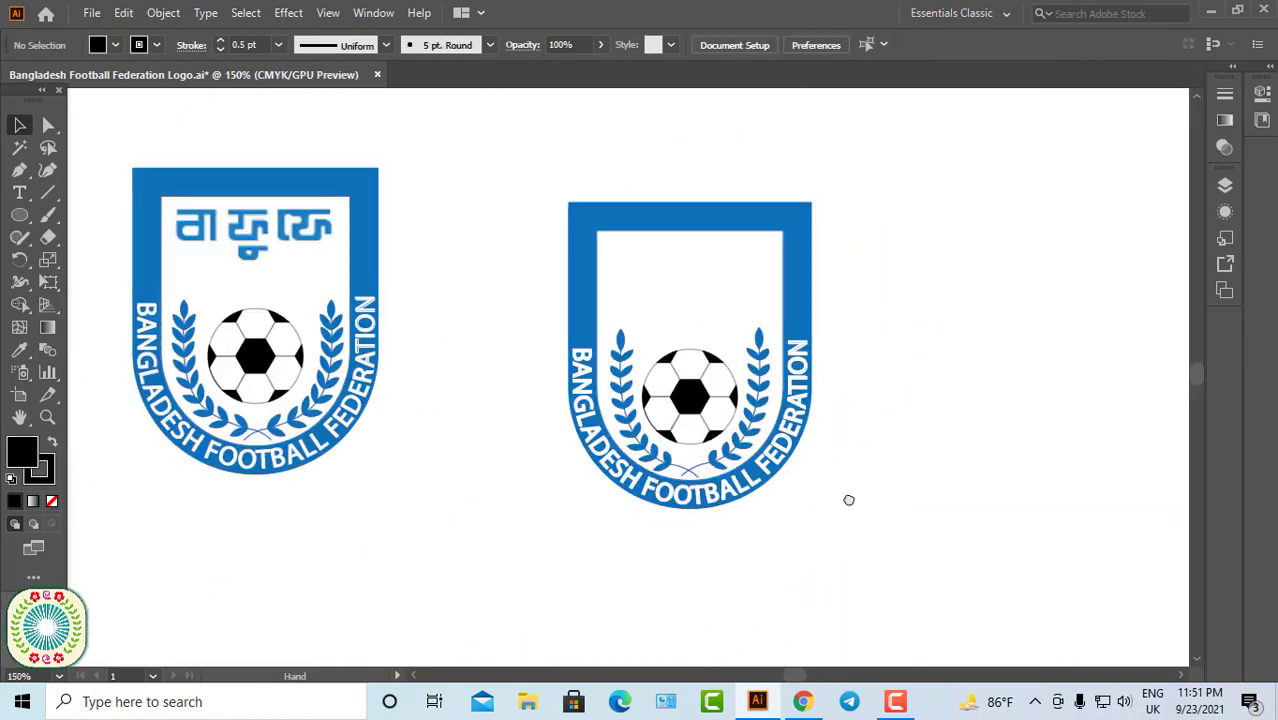
# - Copy the Bengali lettering into the shield's top panel and bring it to front
pyautogui.click(252, 240)
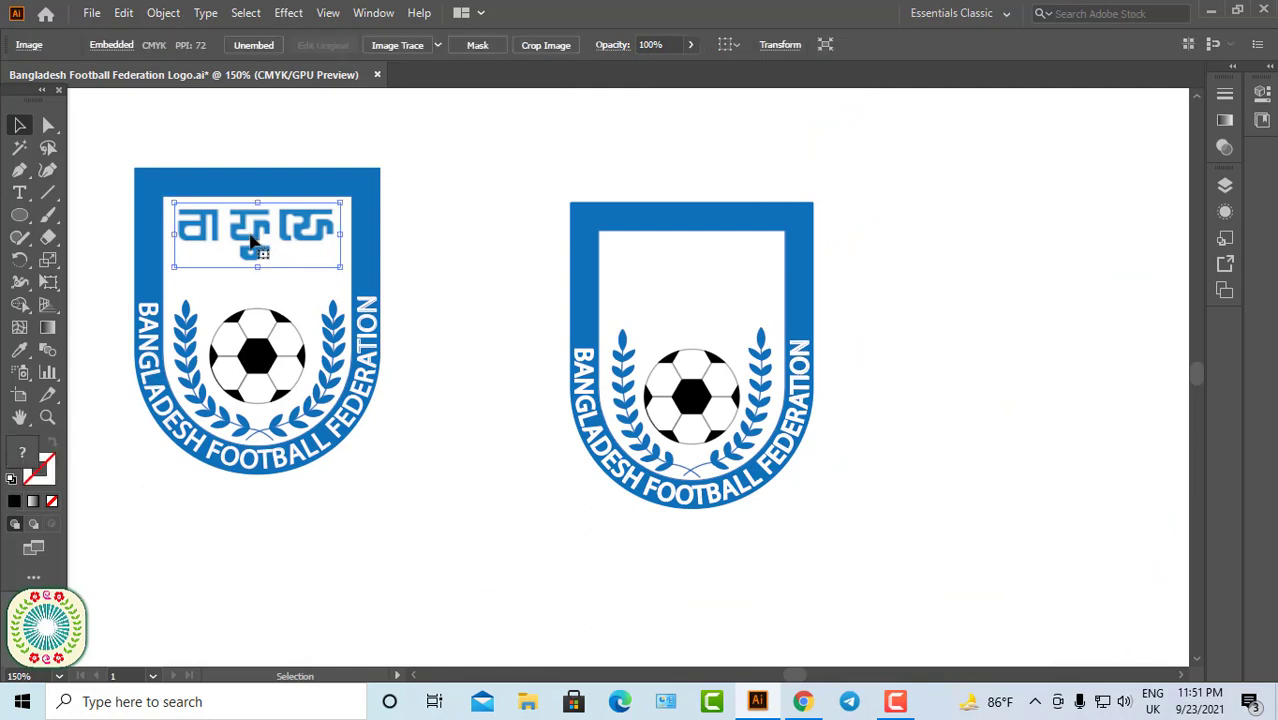
pyautogui.moveTo(252, 240); pyautogui.dragTo(687, 276)
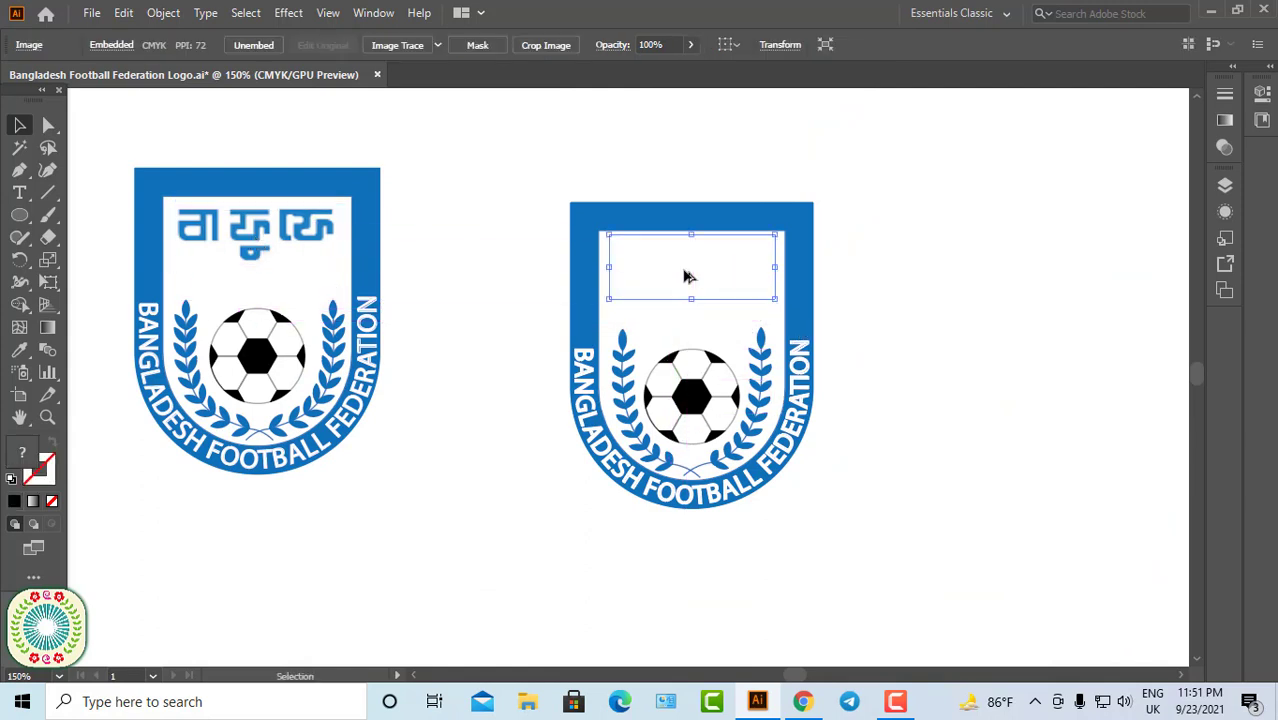
pyautogui.rightClick(688, 274)
pyautogui.moveTo(742, 428)
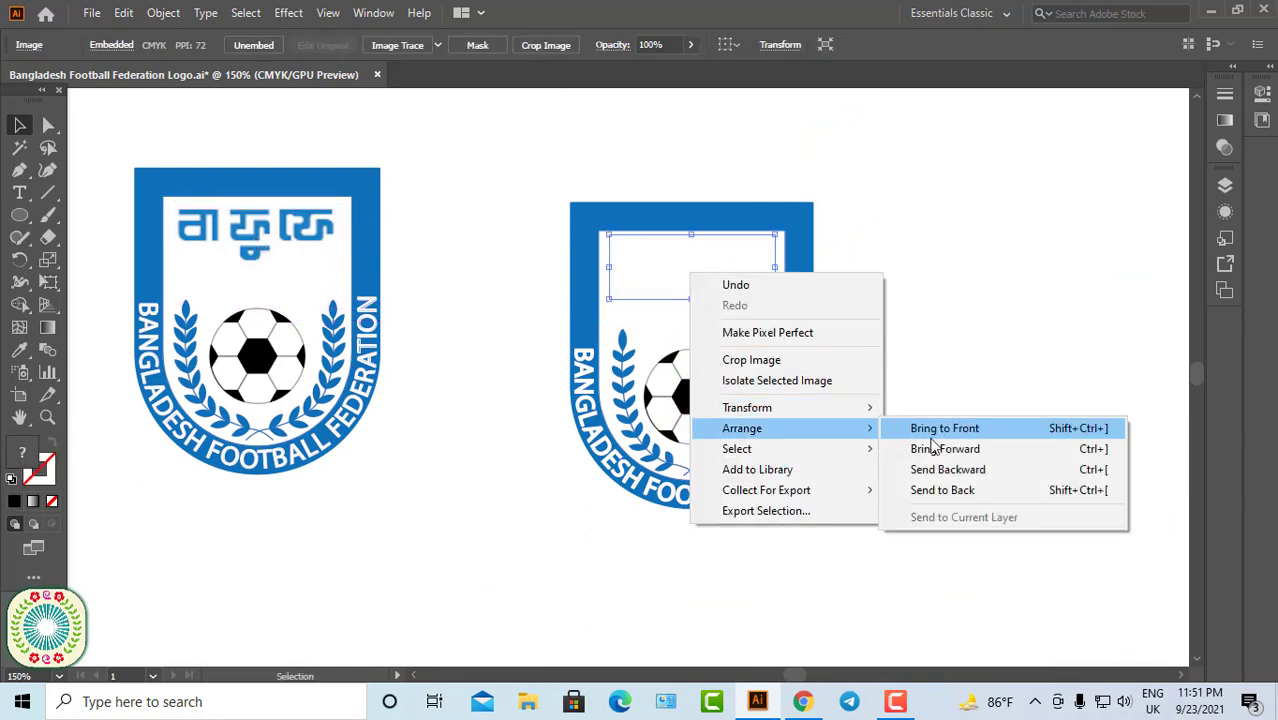
pyautogui.click(944, 430)
pyautogui.click(927, 350)
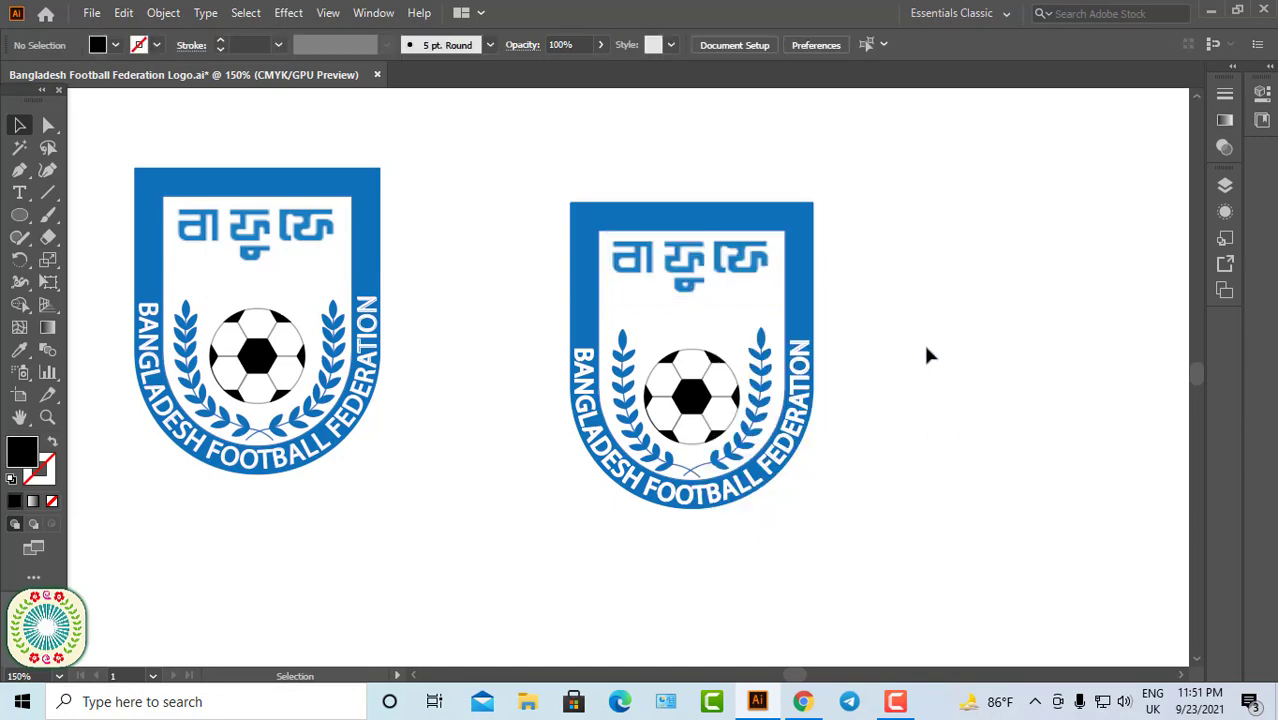